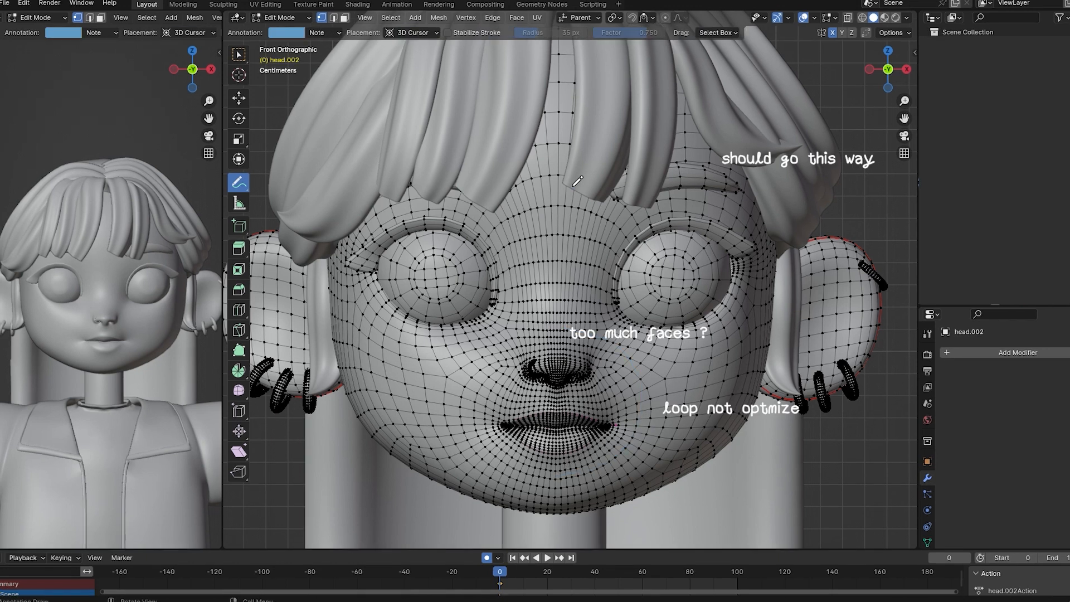
{"action": "mouse_move", "coordinate": [571, 185]}
{"action": "left_mouse_down"}
{"action": "mouse_move", "coordinate": [727, 188]}
{"action": "mouse_move", "coordinate": [753, 341]}
{"action": "mouse_move", "coordinate": [677, 430]}
{"action": "left_mouse_up"}
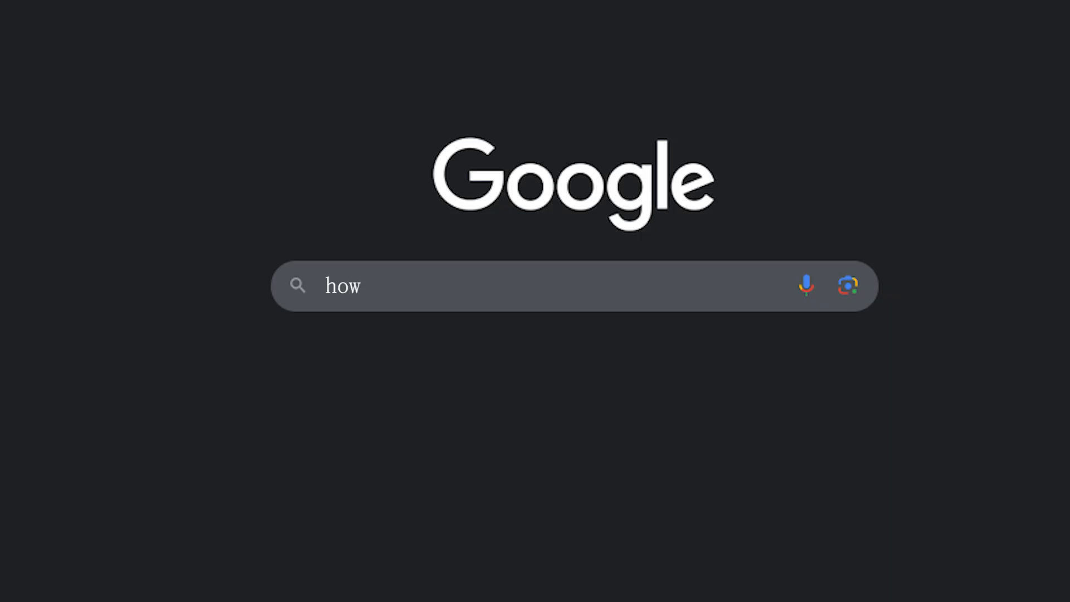
Switch to Google and enter the search "how to model a character for animation".
{"action": "type", "text": "to model a character for a"}
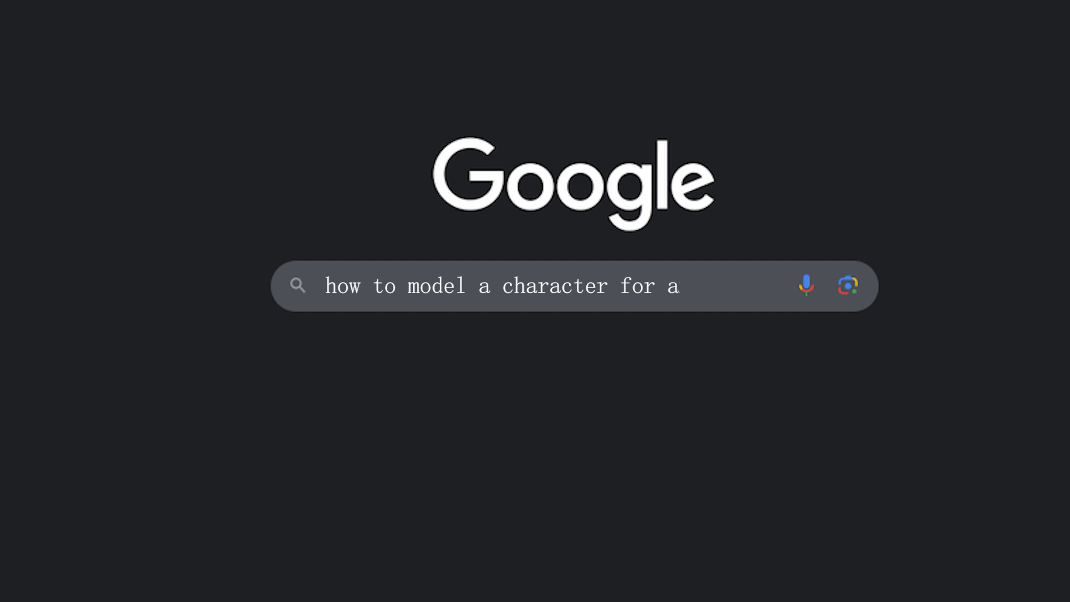
{"action": "type", "text": "nimation"}
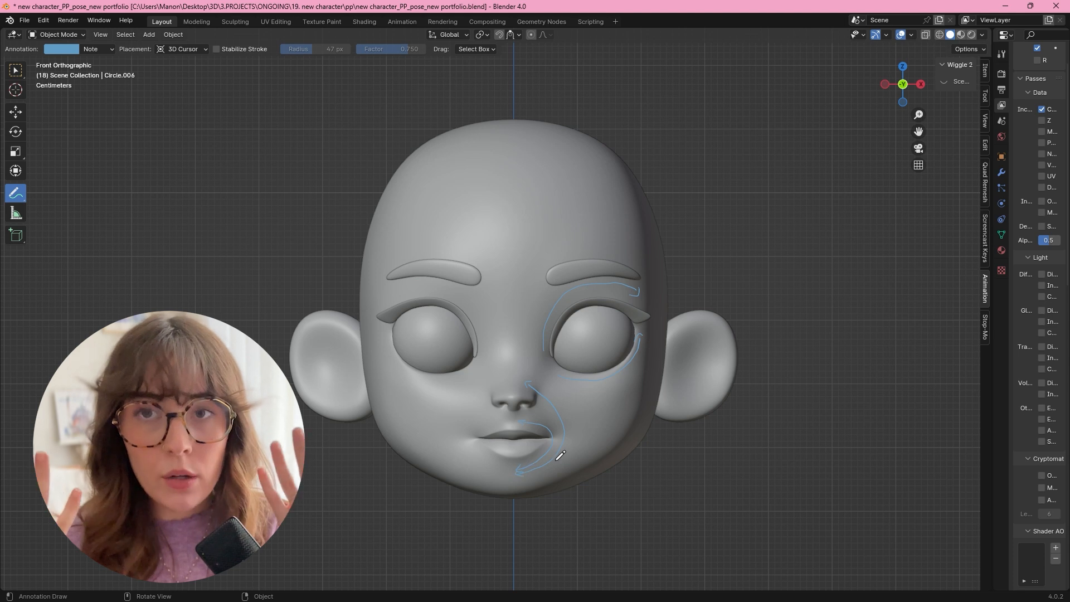
In Blender, draw an annotation stroke from the chin up along the cheek beside the mouth on the head.
{"action": "left_click_drag", "start_coordinate": [563, 483], "coordinate": [651, 412]}
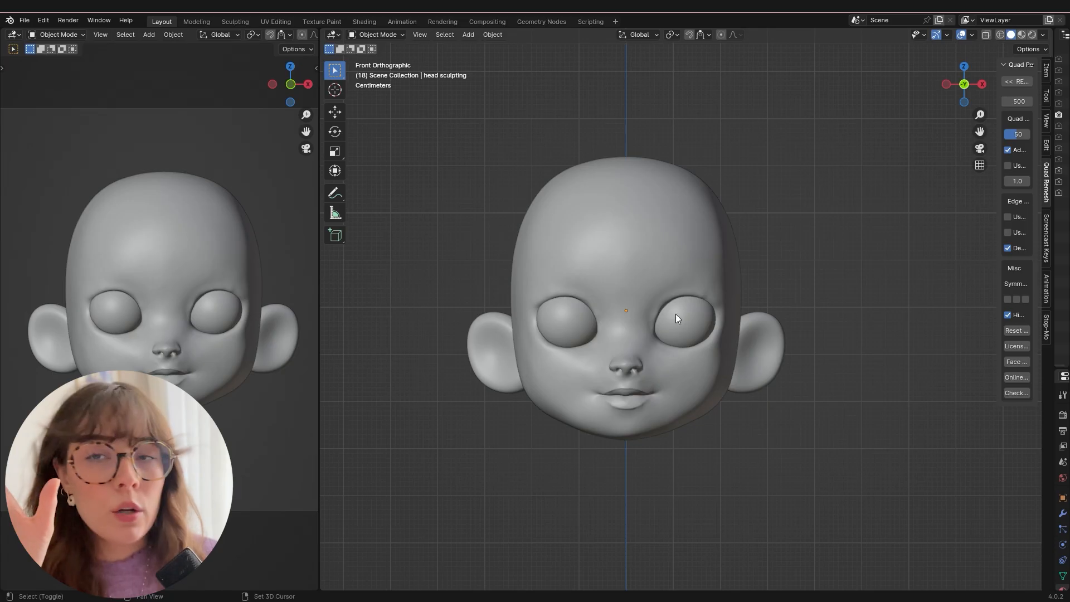
Add a mesh plane, rotate it 90° about X to stand upright, and scale it down to 0.042 between the eyes.
{"action": "key", "text": "shift+a"}
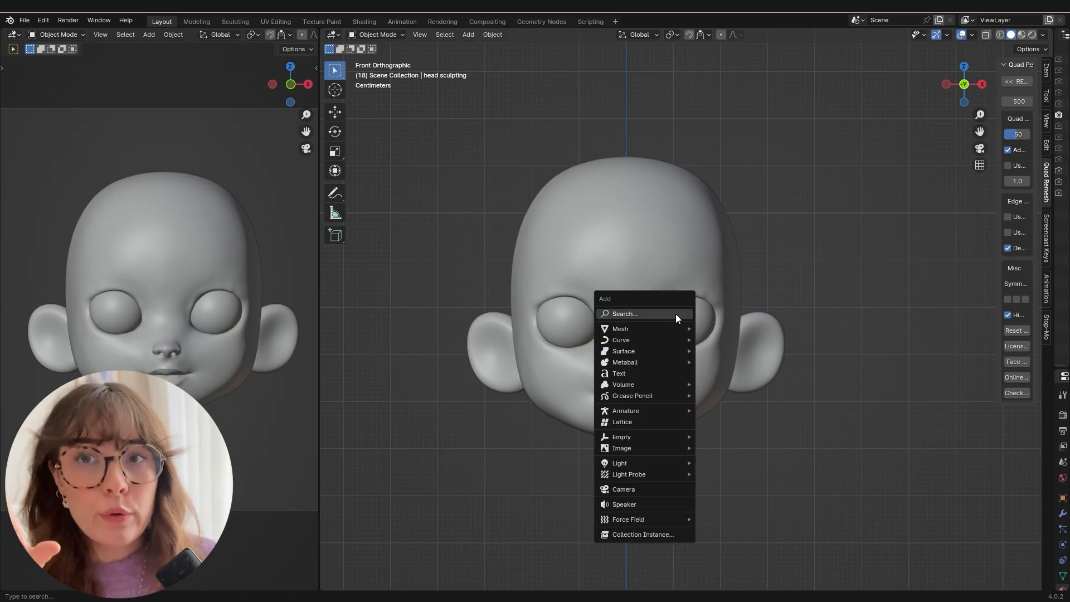
{"action": "mouse_move", "coordinate": [674, 336]}
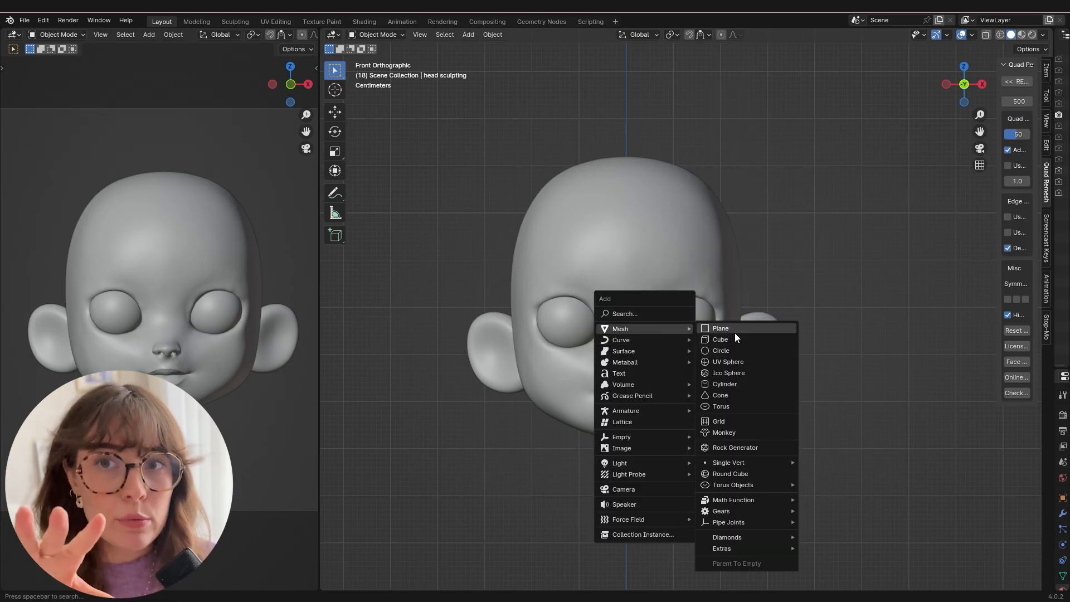
{"action": "left_click", "coordinate": [719, 329]}
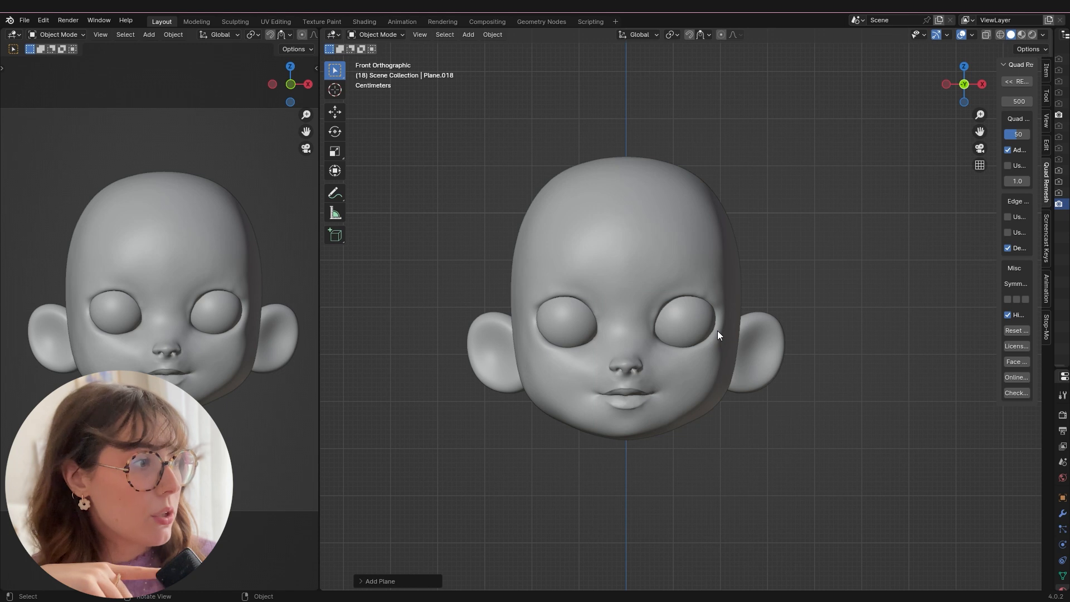
{"action": "key", "text": "s"}
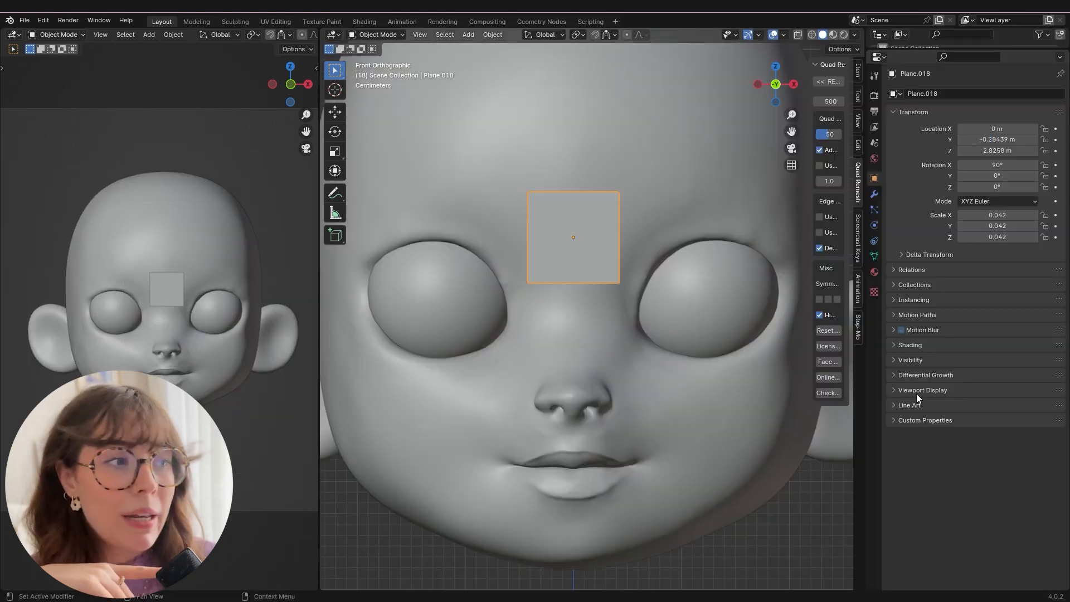
Enable In Front display for the plane and add a Shrinkwrap modifier targeting the head sculpting object.
{"action": "left_click", "coordinate": [913, 389]}
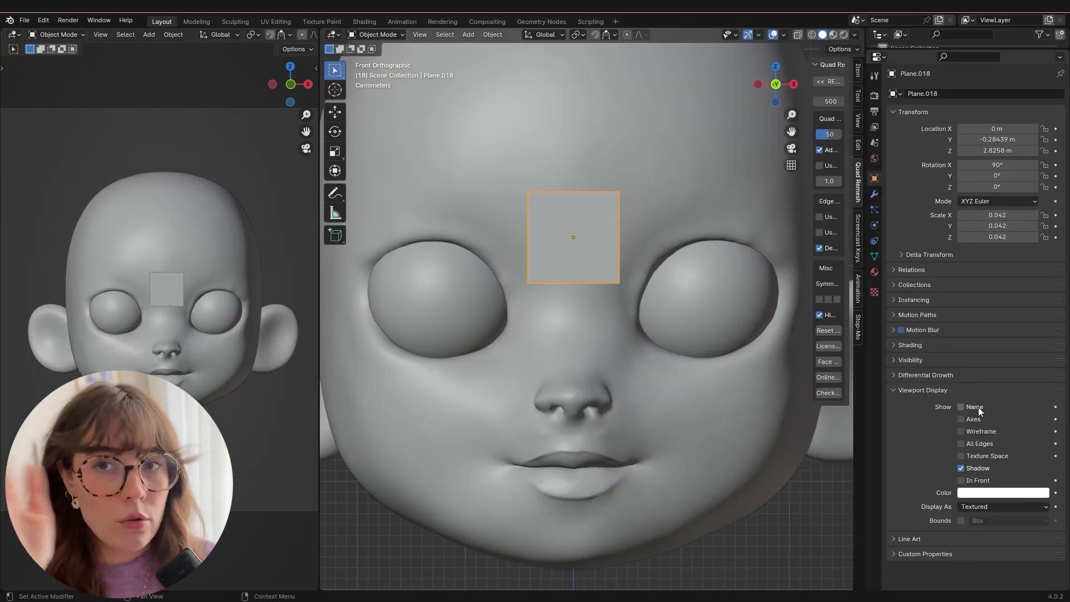
{"action": "left_click", "coordinate": [962, 481]}
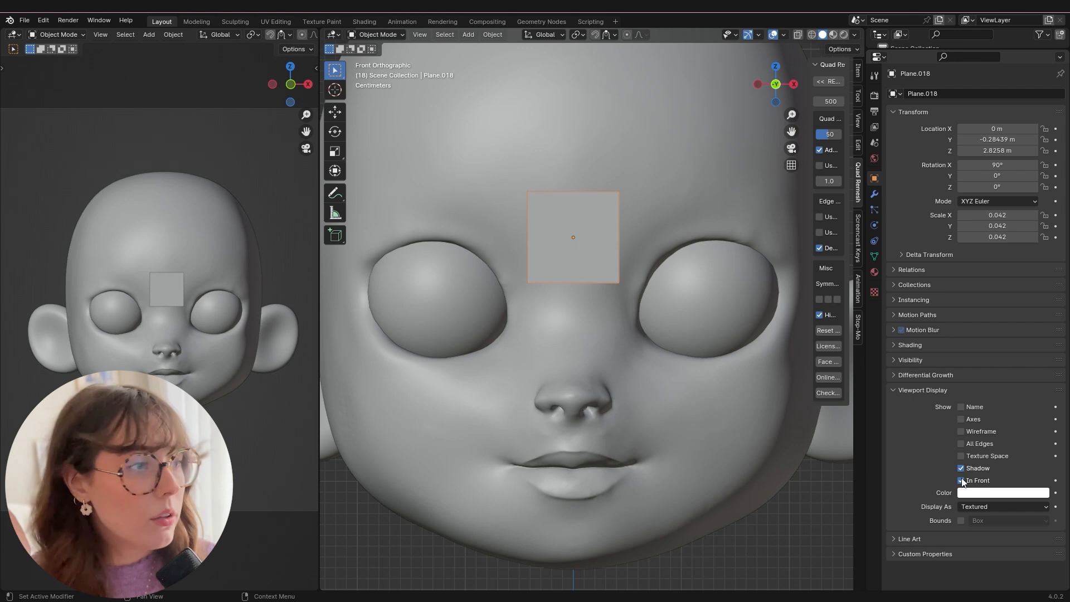
{"action": "left_click", "coordinate": [875, 195]}
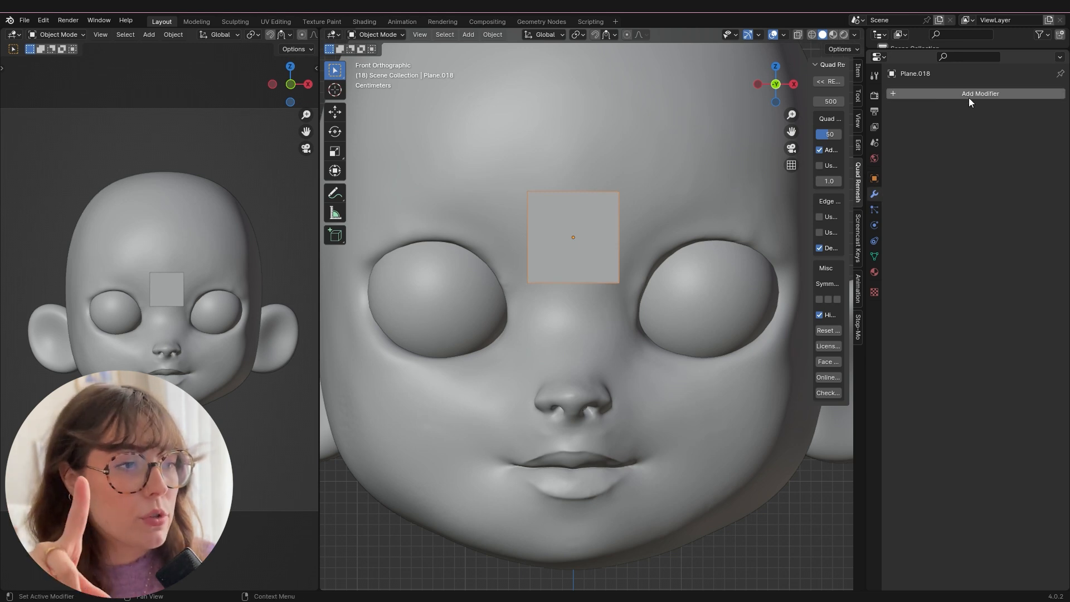
{"action": "left_click", "coordinate": [969, 95]}
{"action": "type", "text": "s"}
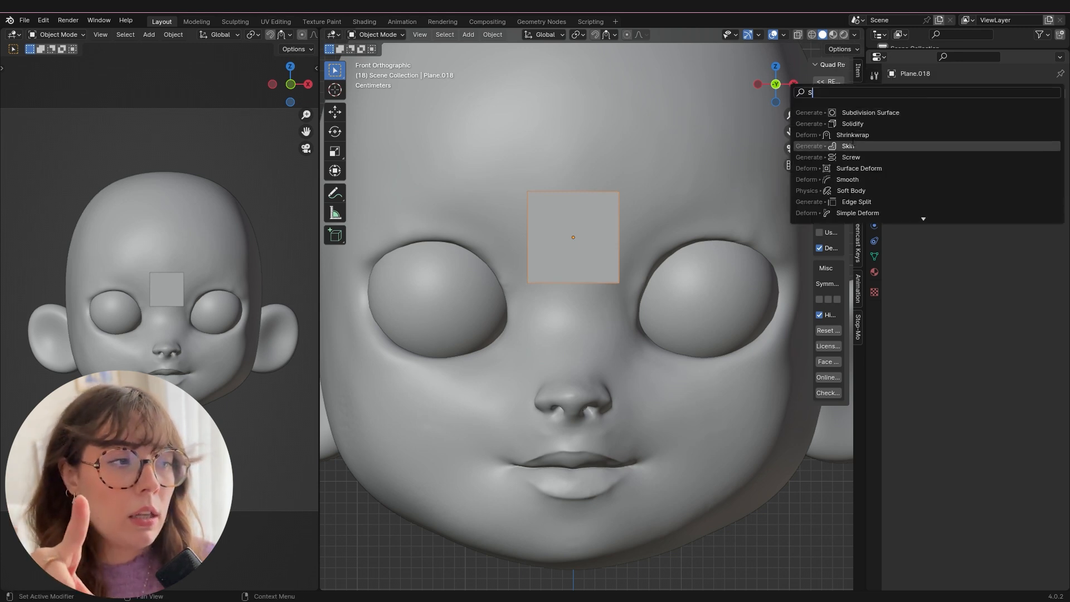
{"action": "left_click", "coordinate": [848, 136]}
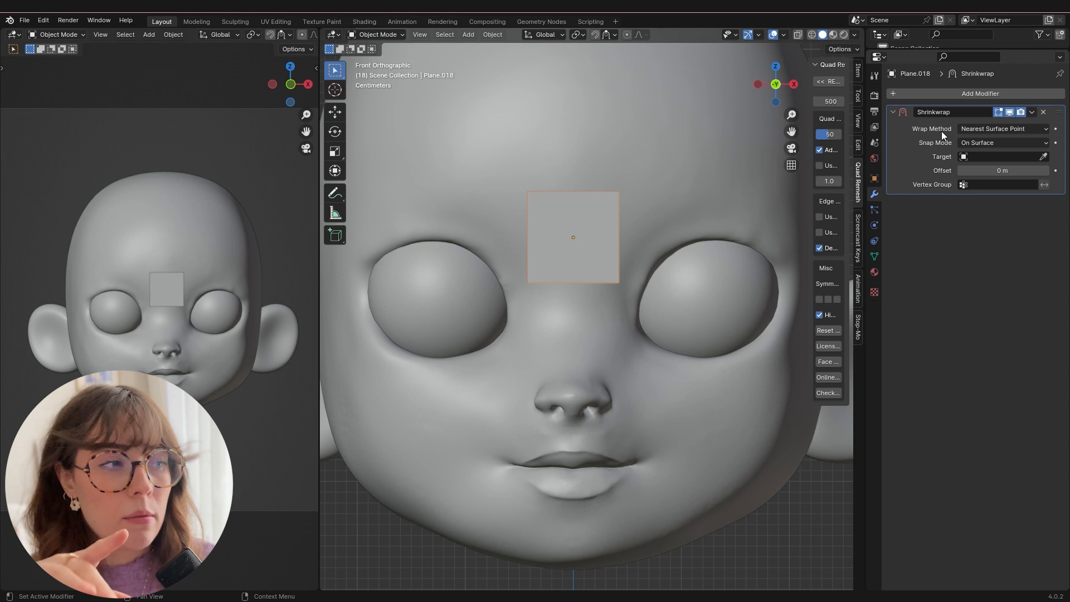
{"action": "left_click", "coordinate": [1045, 156]}
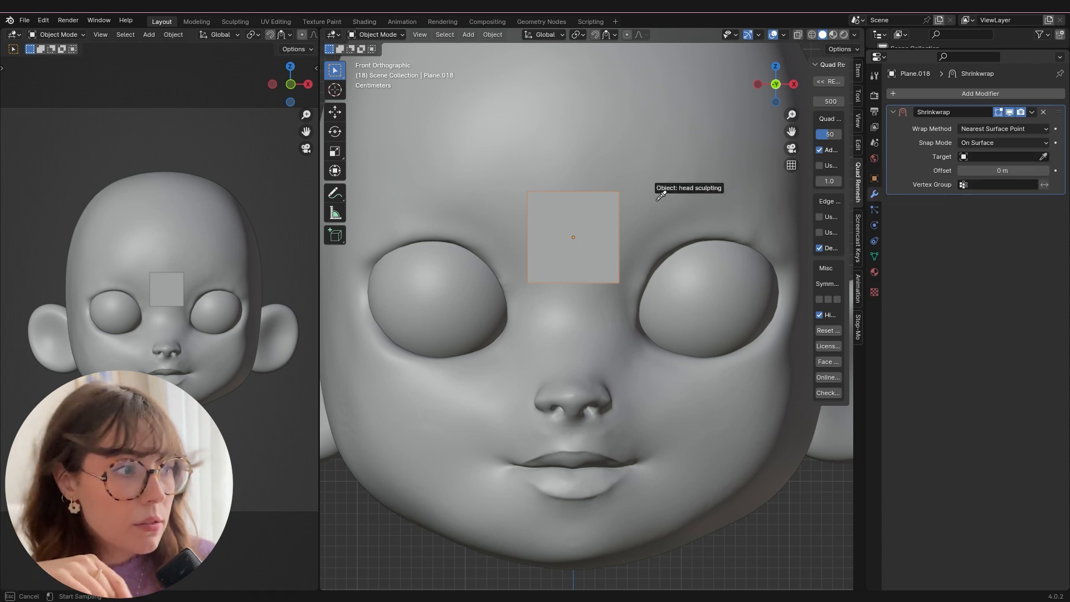
{"action": "left_click", "coordinate": [654, 172]}
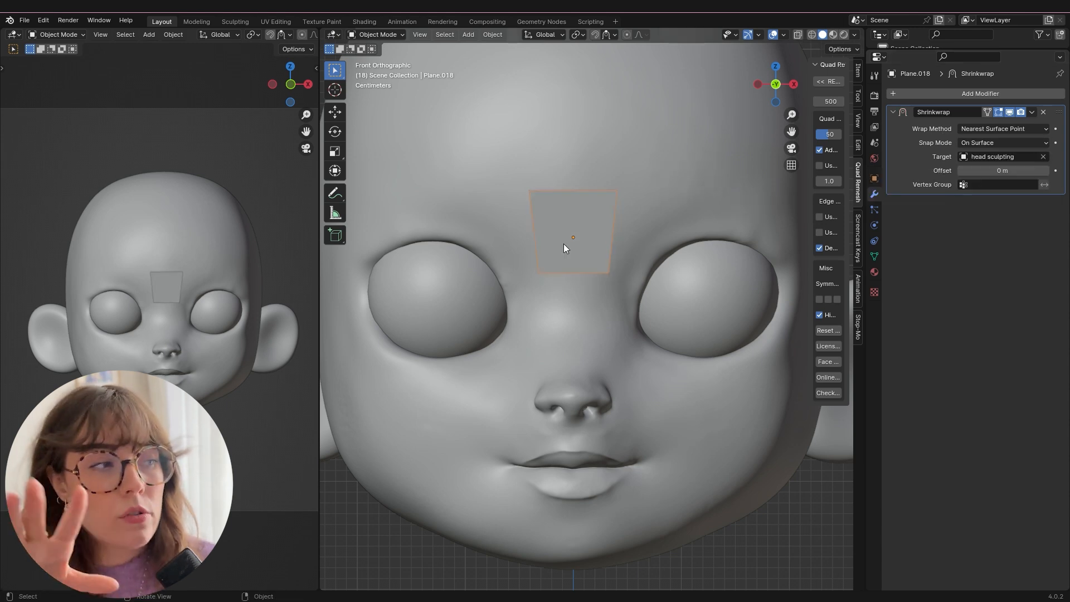
Scale the plane down on the lower forehead and turn on snapping with the Face Nearest option.
{"action": "middle_click_drag", "start_coordinate": [635, 256], "coordinate": [543, 237]}
{"action": "key", "text": "s"}
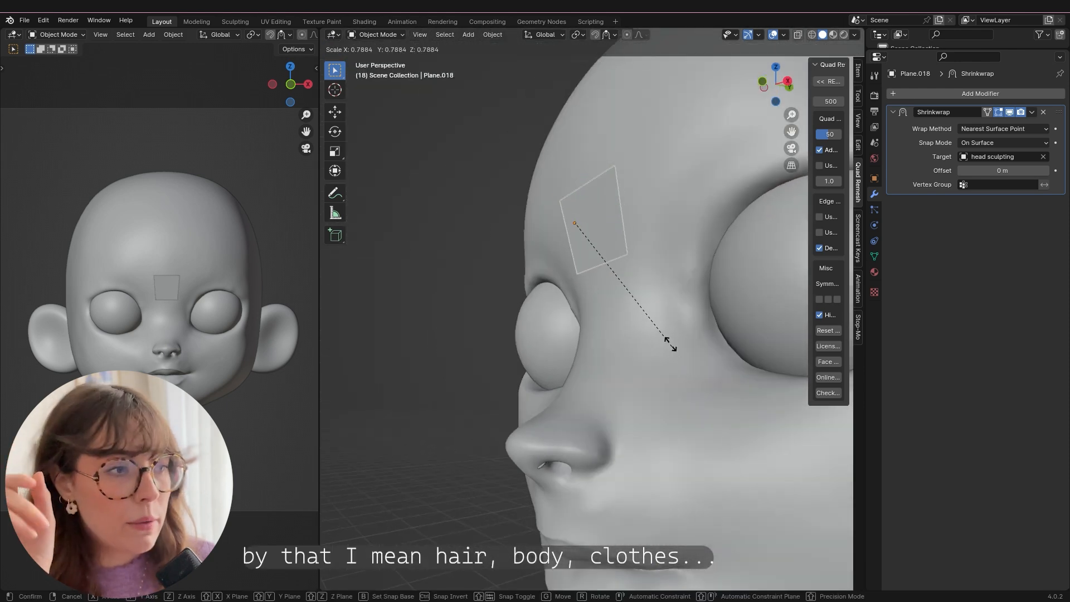
{"action": "left_click", "coordinate": [651, 283]}
{"action": "key", "text": "KP_1"}
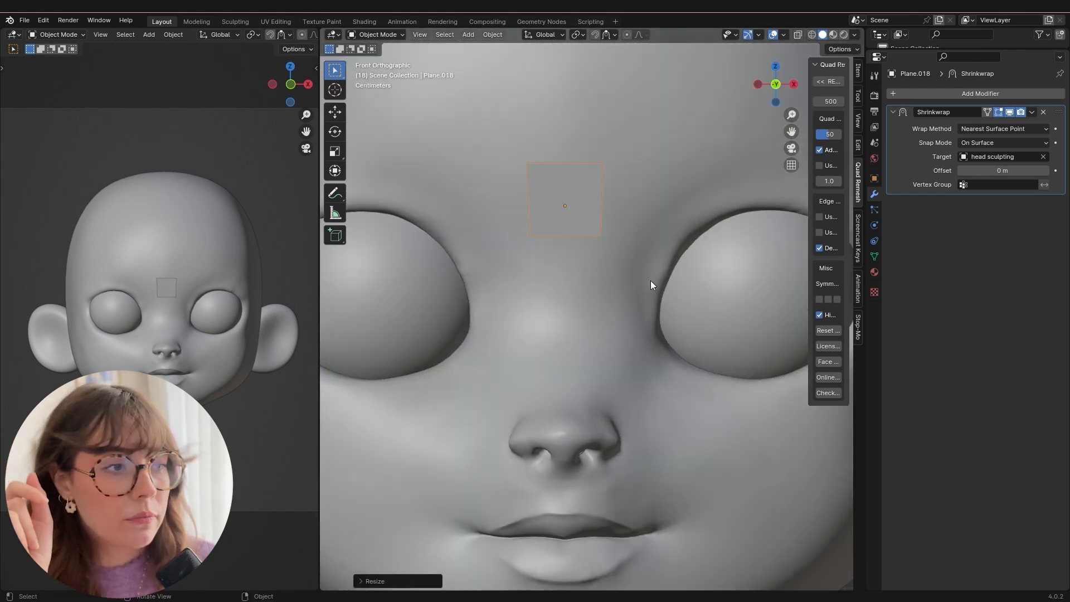
{"action": "left_click", "coordinate": [597, 35]}
{"action": "left_click", "coordinate": [606, 35]}
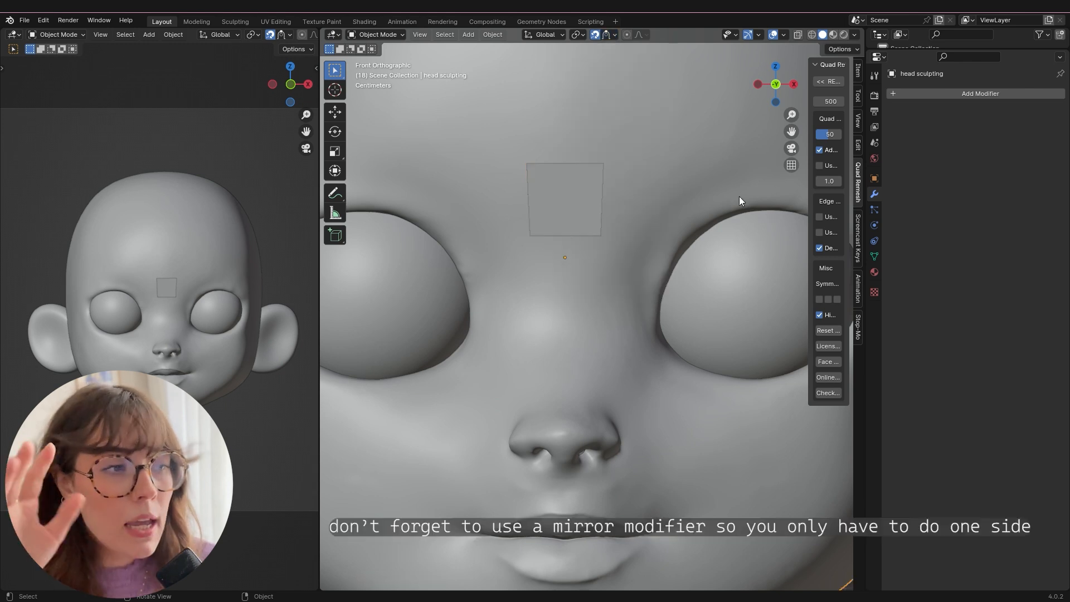
Extrude the plane repeatedly along the Z axis to start the retopology mesh over the head.
{"action": "left_click_drag", "start_coordinate": [617, 172], "coordinate": [498, 201]}
{"action": "key", "text": "e"}
{"action": "key", "text": "z"}
{"action": "left_click", "coordinate": [584, 191]}
{"action": "key", "text": "e"}
{"action": "key", "text": "z"}
{"action": "left_click", "coordinate": [591, 140]}
{"action": "left_click_drag", "start_coordinate": [620, 222], "coordinate": [488, 249]}
{"action": "key", "text": "e"}
{"action": "key", "text": "z"}
{"action": "left_click", "coordinate": [574, 259]}
{"action": "key", "text": "e"}
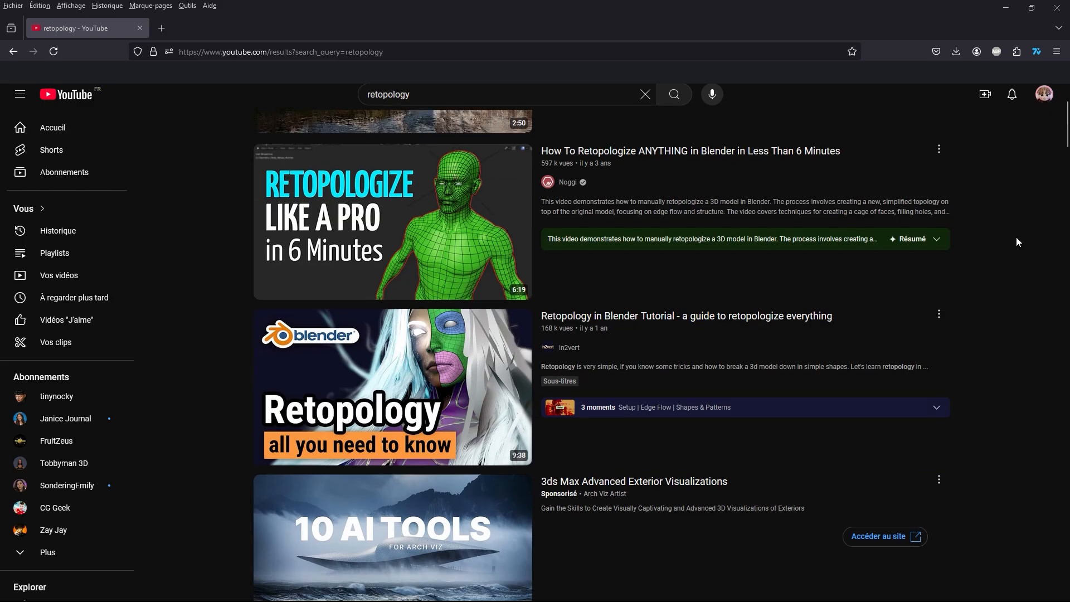
Switch to the browser and look through YouTube results for "retopology" and Pinterest images for "3d retopology".
{"action": "scroll", "coordinate": [1015, 242], "scroll_direction": "down", "scroll_amount": 1}
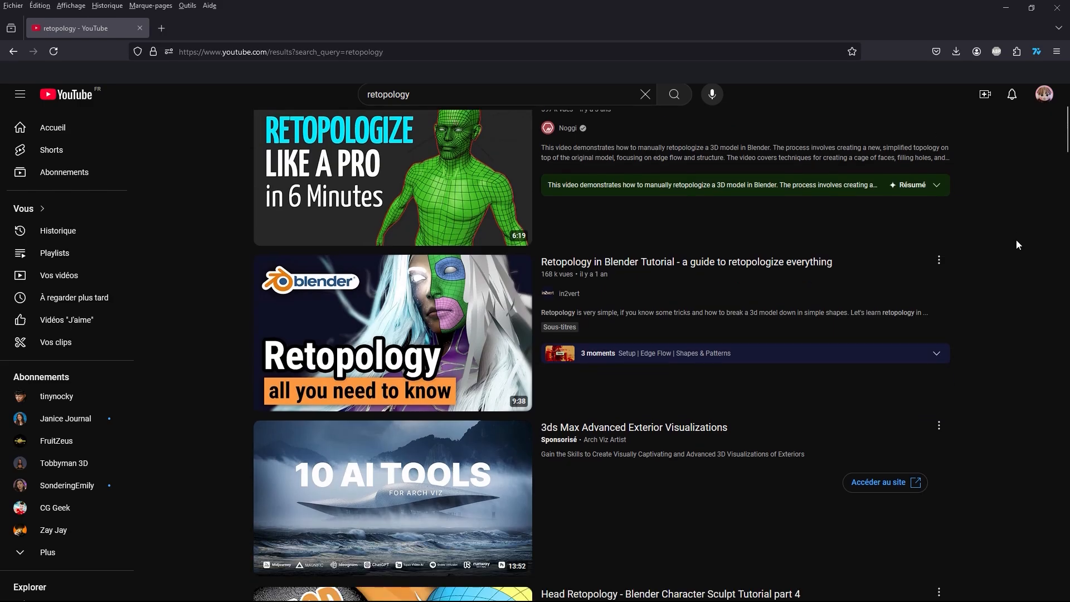
{"action": "scroll", "coordinate": [1015, 244], "scroll_direction": "down", "scroll_amount": 2}
{"action": "scroll", "coordinate": [1016, 245], "scroll_direction": "down", "scroll_amount": 4}
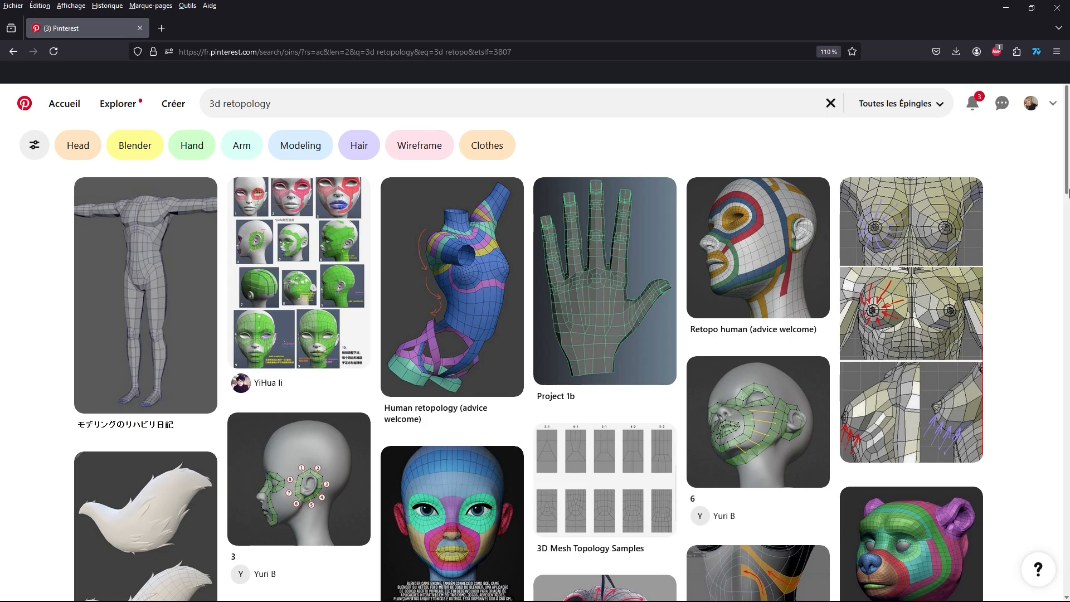
{"action": "scroll", "coordinate": [1069, 200], "scroll_direction": "down", "scroll_amount": 4}
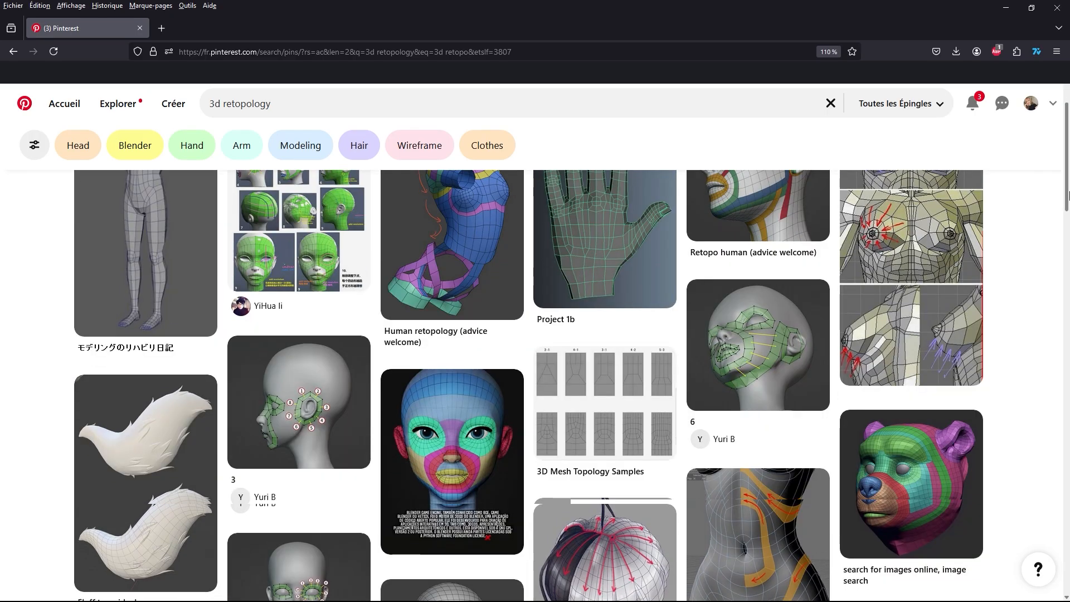
{"action": "scroll", "coordinate": [1069, 200], "scroll_direction": "down", "scroll_amount": 3}
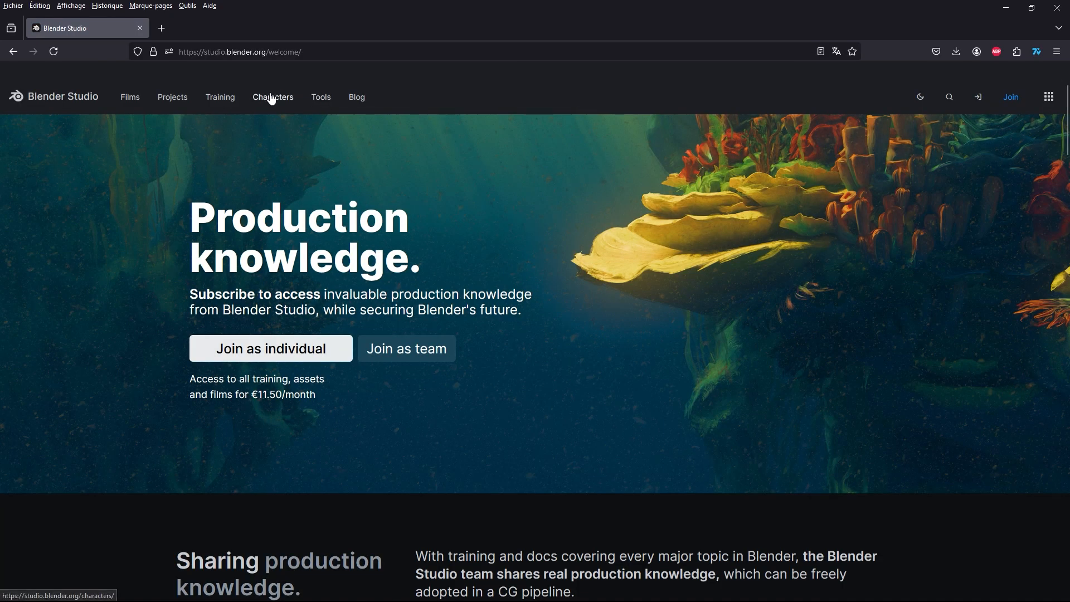
Open the Characters library on the Blender Studio website and look through its first entries.
{"action": "left_click", "coordinate": [271, 98]}
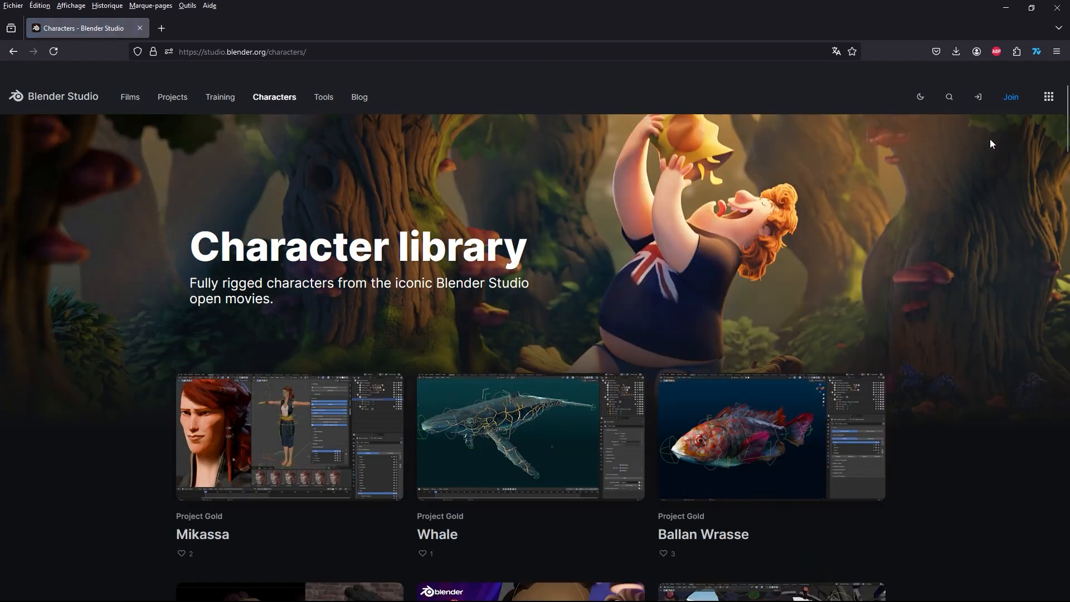
{"action": "scroll", "coordinate": [990, 141], "scroll_direction": "down", "scroll_amount": 2}
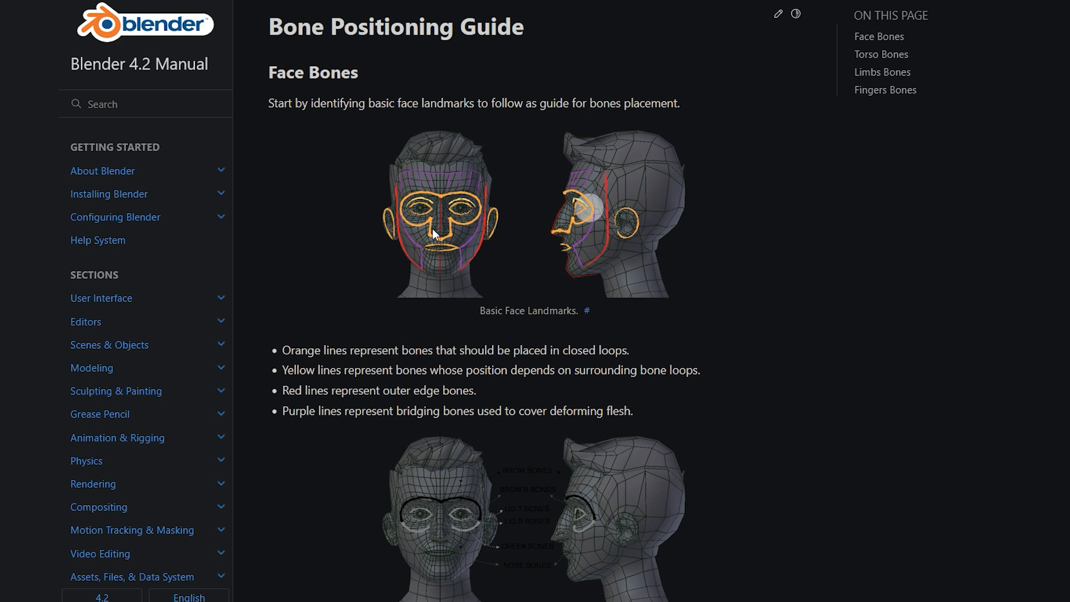
Read the face landmark diagrams in the Bone Positioning Guide of the Blender 4.2 Manual.
{"action": "scroll", "coordinate": [788, 242], "scroll_direction": "down", "scroll_amount": 1}
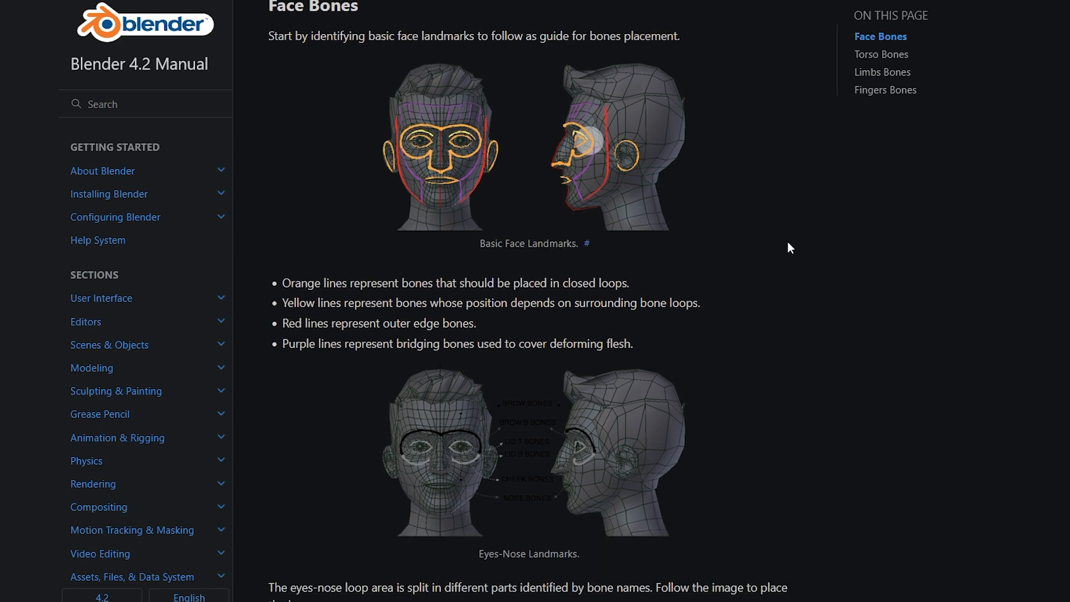
{"action": "scroll", "coordinate": [787, 242], "scroll_direction": "down", "scroll_amount": 2}
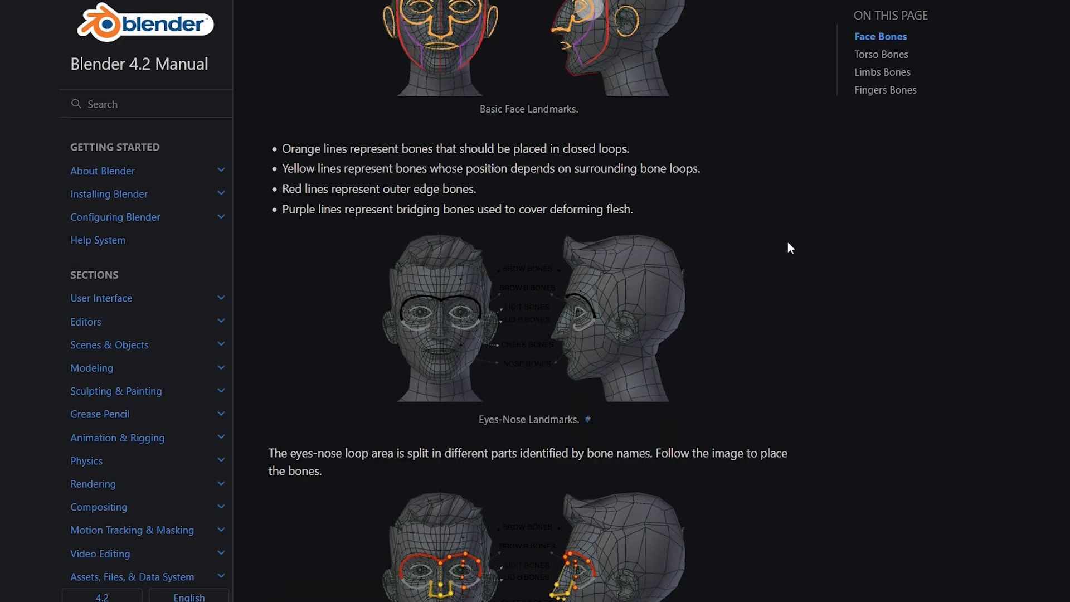
{"action": "scroll", "coordinate": [787, 242], "scroll_direction": "down", "scroll_amount": 2}
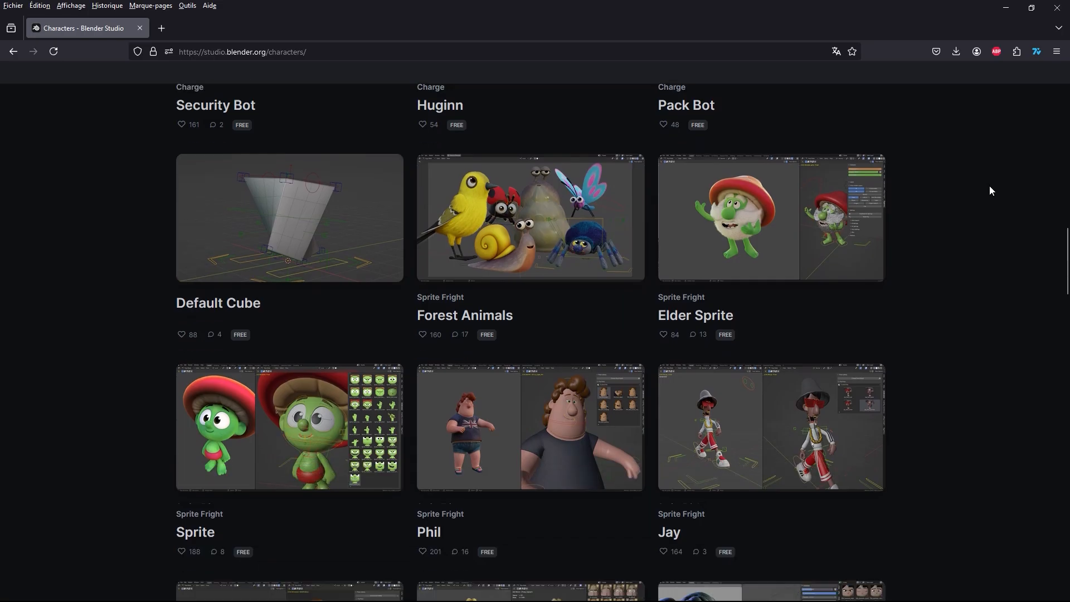
Look through the rigged open-movie characters in the Blender Studio character library.
{"action": "scroll", "coordinate": [990, 190], "scroll_direction": "down", "scroll_amount": 4}
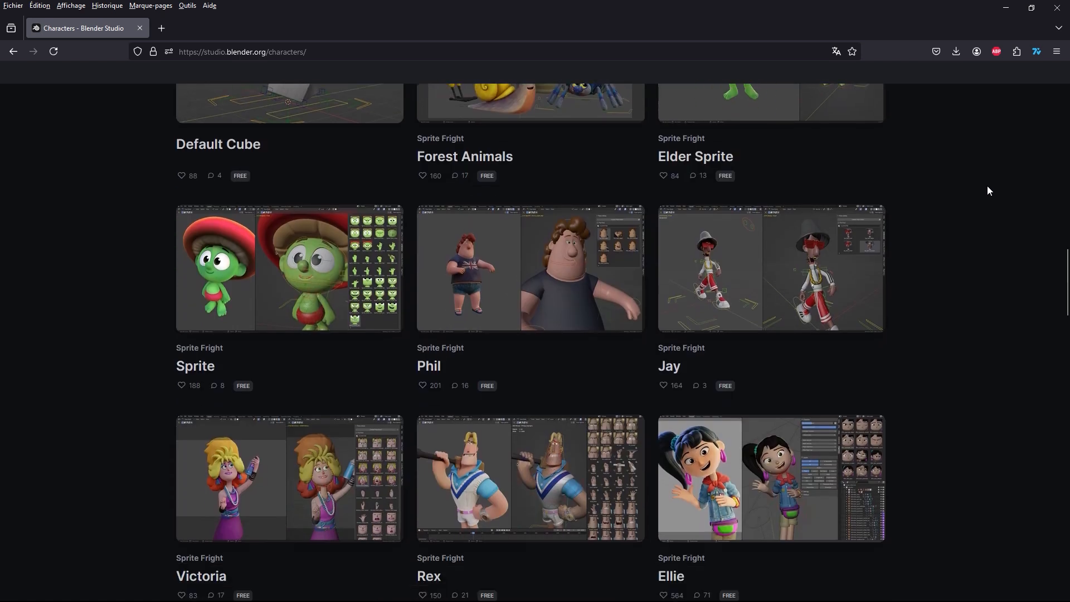
{"action": "scroll", "coordinate": [988, 188], "scroll_direction": "down", "scroll_amount": 4}
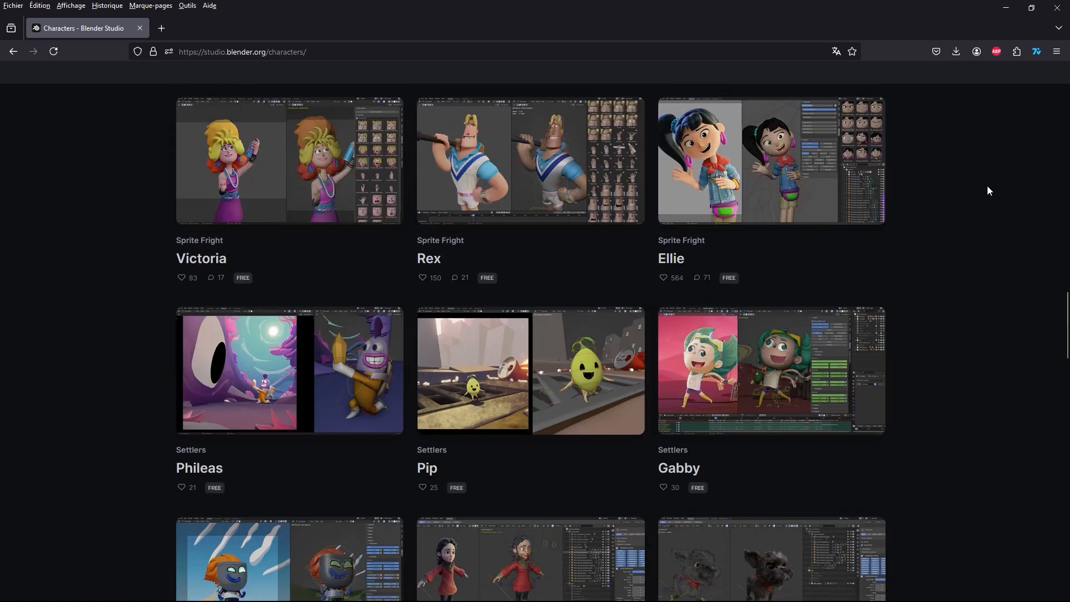
{"action": "scroll", "coordinate": [988, 187], "scroll_direction": "down", "scroll_amount": 4}
{"action": "scroll", "coordinate": [988, 188], "scroll_direction": "down", "scroll_amount": 2}
{"action": "scroll", "coordinate": [987, 187], "scroll_direction": "up", "scroll_amount": 5}
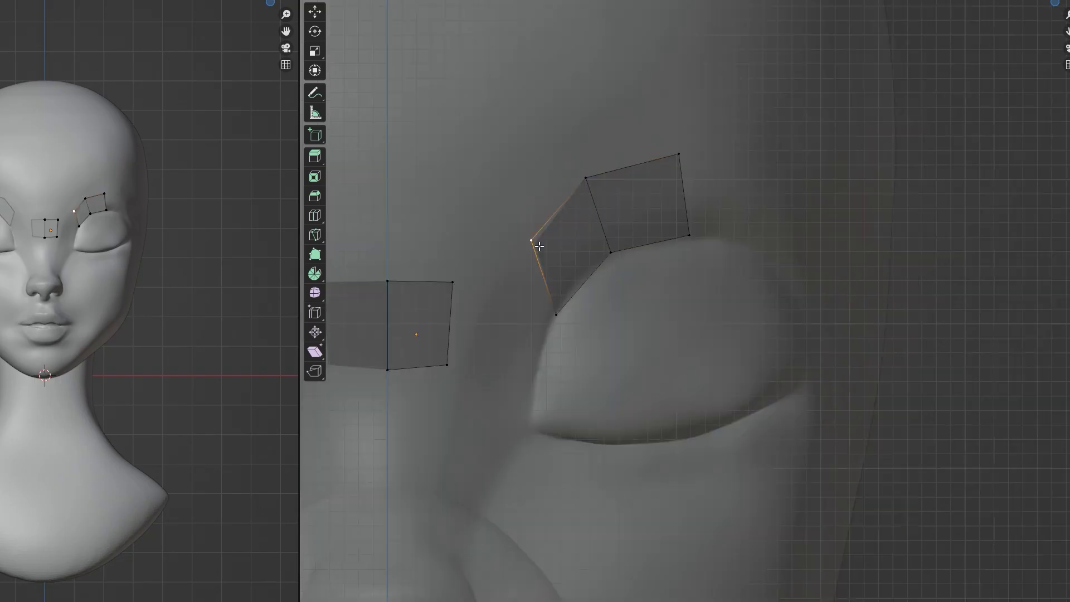
In Blender, extend the strip of faces around the inner eye corner and along under the lower eyelid.
{"action": "left_click", "coordinate": [486, 410], "text": "ctrl"}
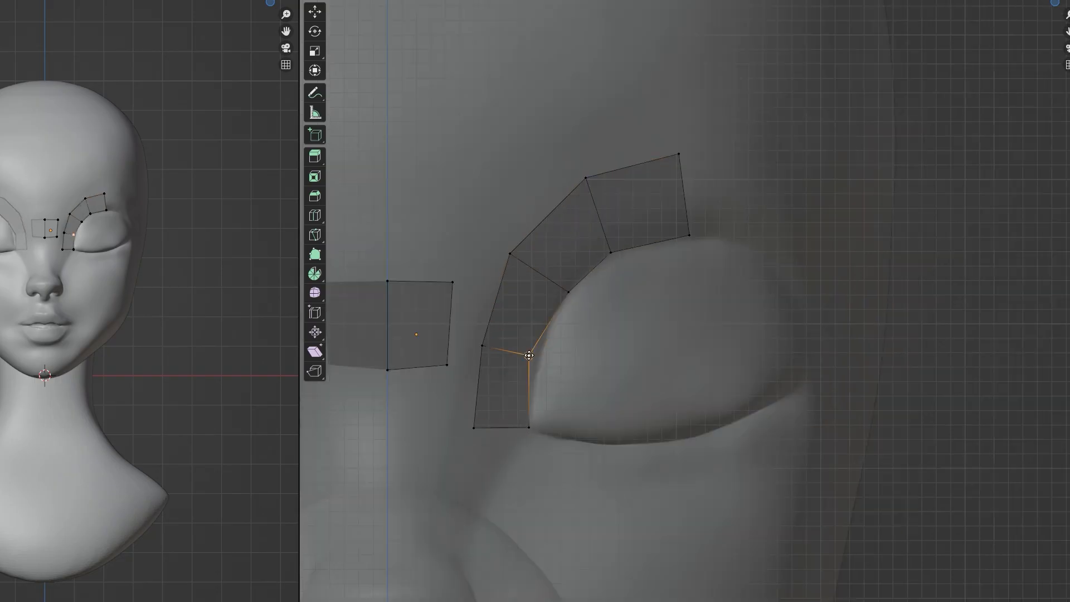
{"action": "left_click", "coordinate": [496, 446], "text": "ctrl"}
{"action": "left_click", "coordinate": [544, 489], "text": "ctrl"}
{"action": "scroll", "coordinate": [536, 488], "scroll_direction": "down", "scroll_amount": 2}
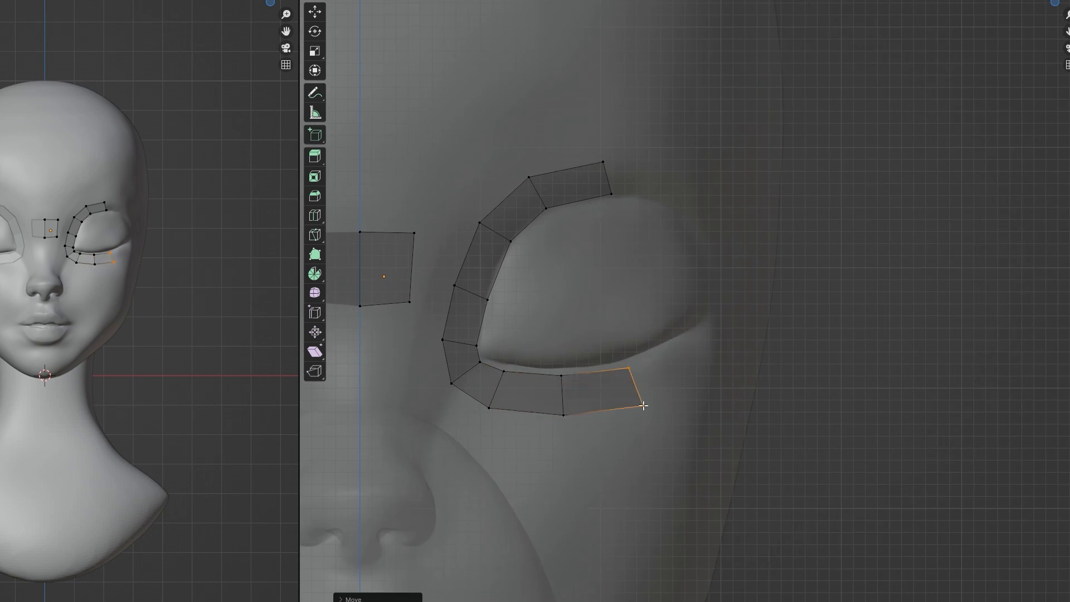
Continue the face strip around the outer eye corner and over the upper lid to close the eye loop.
{"action": "middle_click_drag", "start_coordinate": [724, 390], "coordinate": [863, 310]}
{"action": "left_click_drag", "start_coordinate": [863, 309], "coordinate": [803, 345]}
{"action": "middle_click_drag", "start_coordinate": [802, 345], "coordinate": [911, 285]}
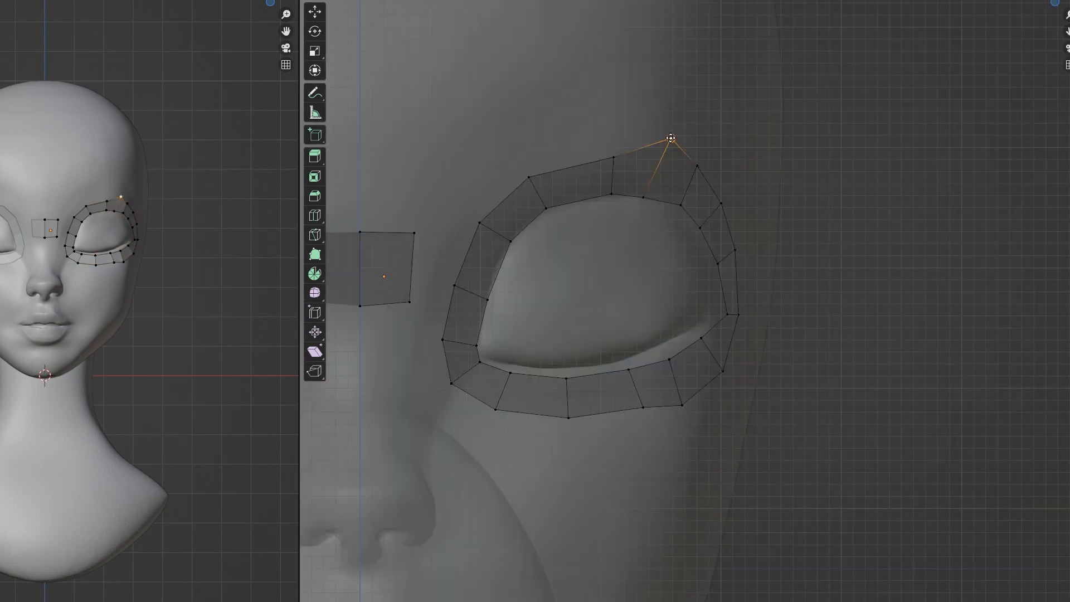
{"action": "left_click", "coordinate": [671, 138]}
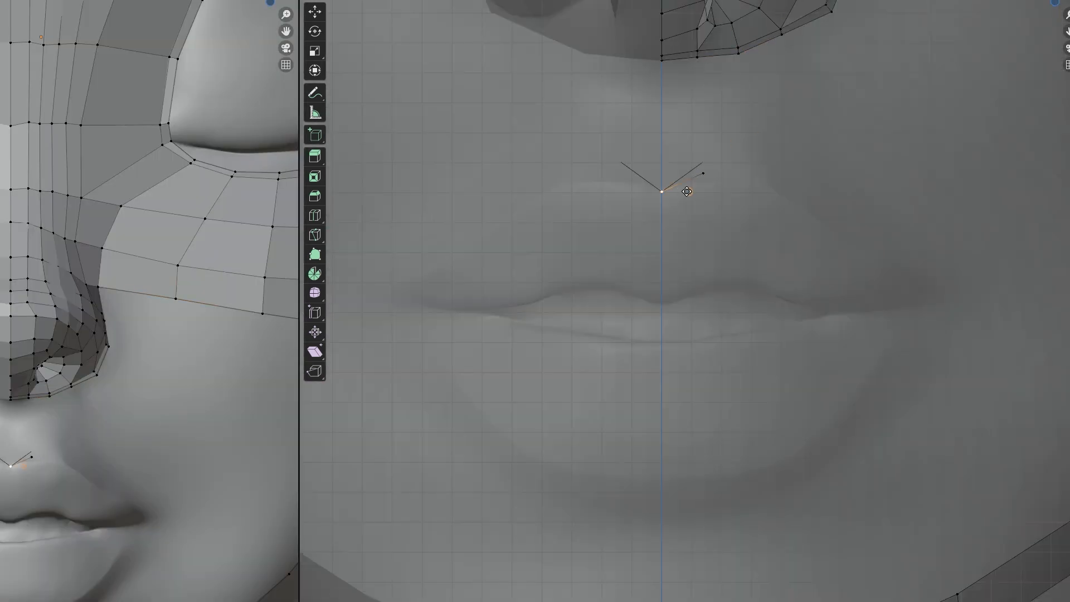
{"action": "key", "text": "e"}
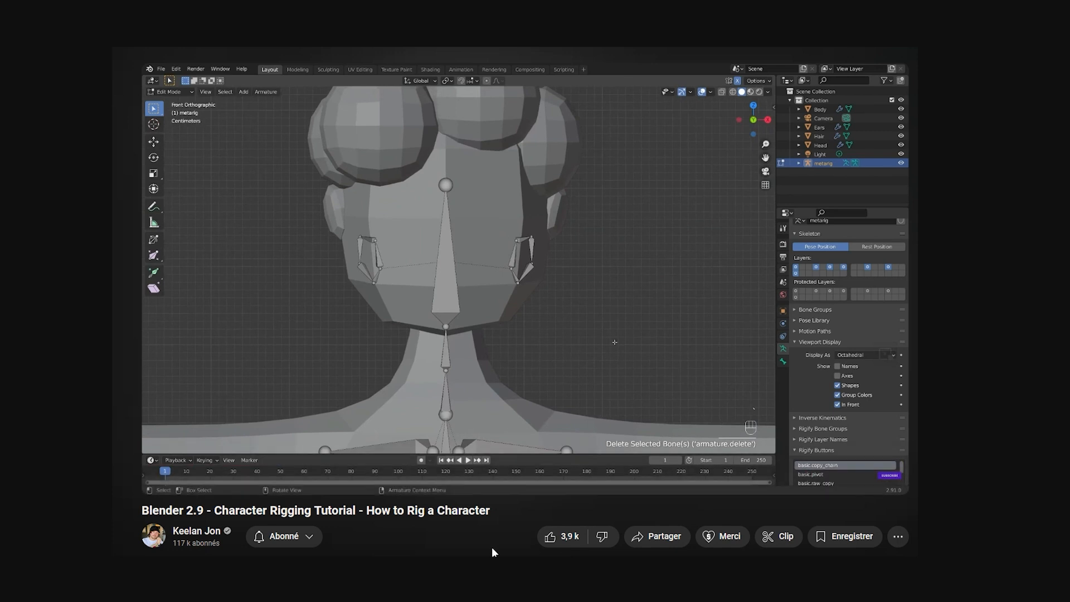
Skip the Blender 2.9 character rigging tutorial on YouTube to the Aligning chapter at 6:06.
{"action": "left_click", "coordinate": [359, 464]}
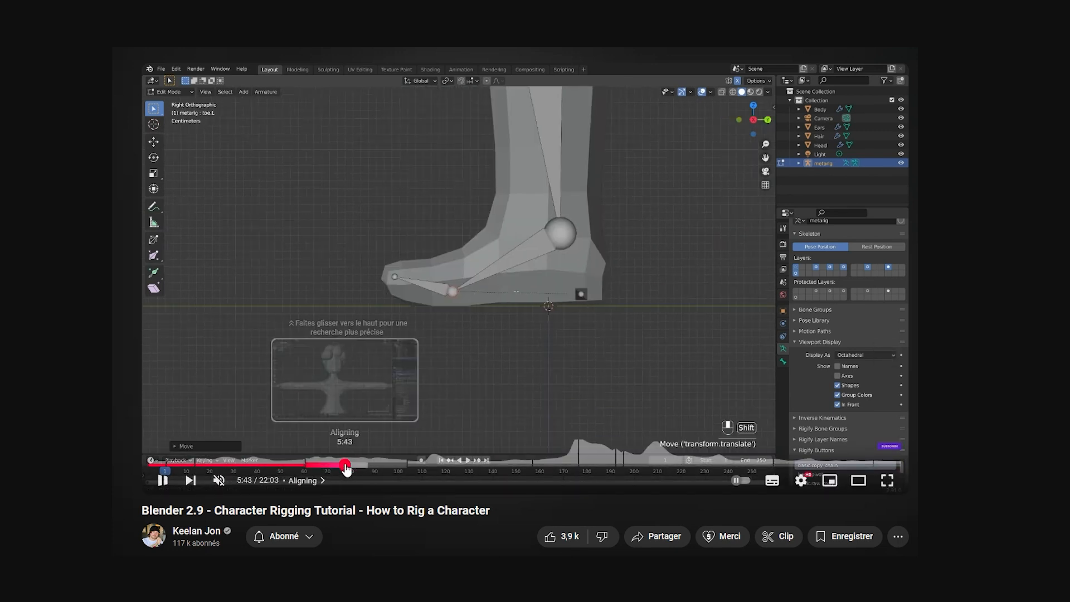
Read the Blender manual's face-bone placement guidance from the jaw and ear positions down to the merge-point warning.
{"action": "left_click", "coordinate": [346, 464]}
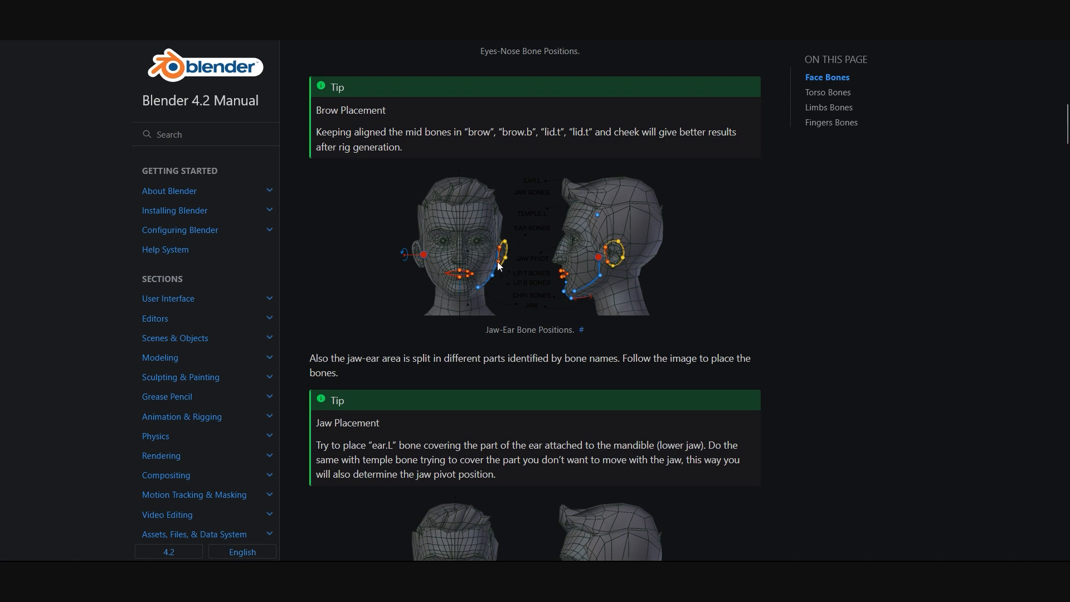
{"action": "scroll", "coordinate": [657, 277], "scroll_direction": "down", "scroll_amount": 3}
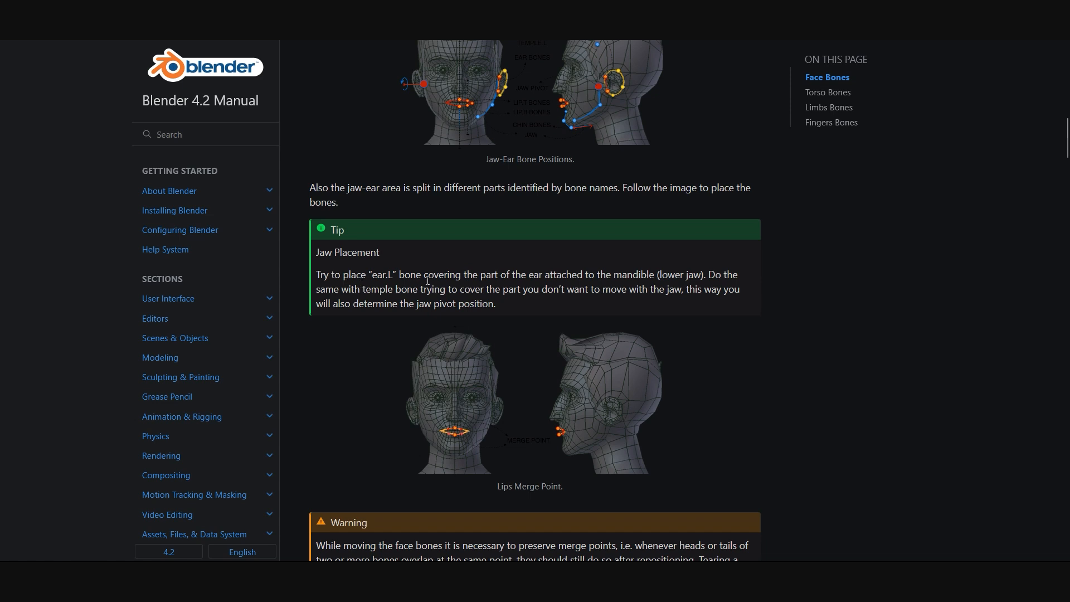
{"action": "scroll", "coordinate": [500, 339], "scroll_direction": "down", "scroll_amount": 1}
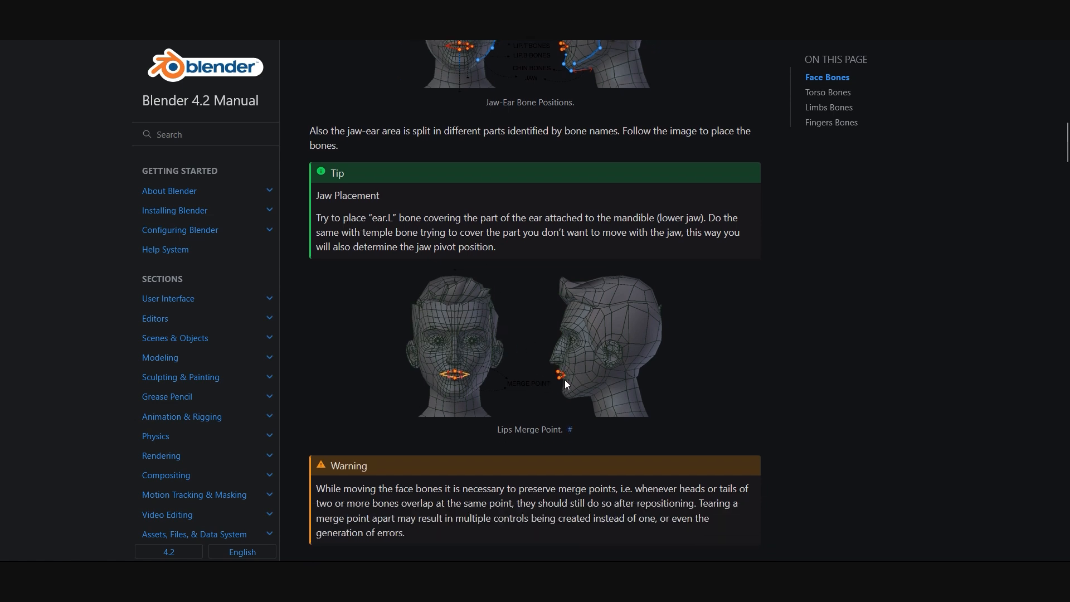
{"action": "scroll", "coordinate": [565, 380], "scroll_direction": "down", "scroll_amount": 2}
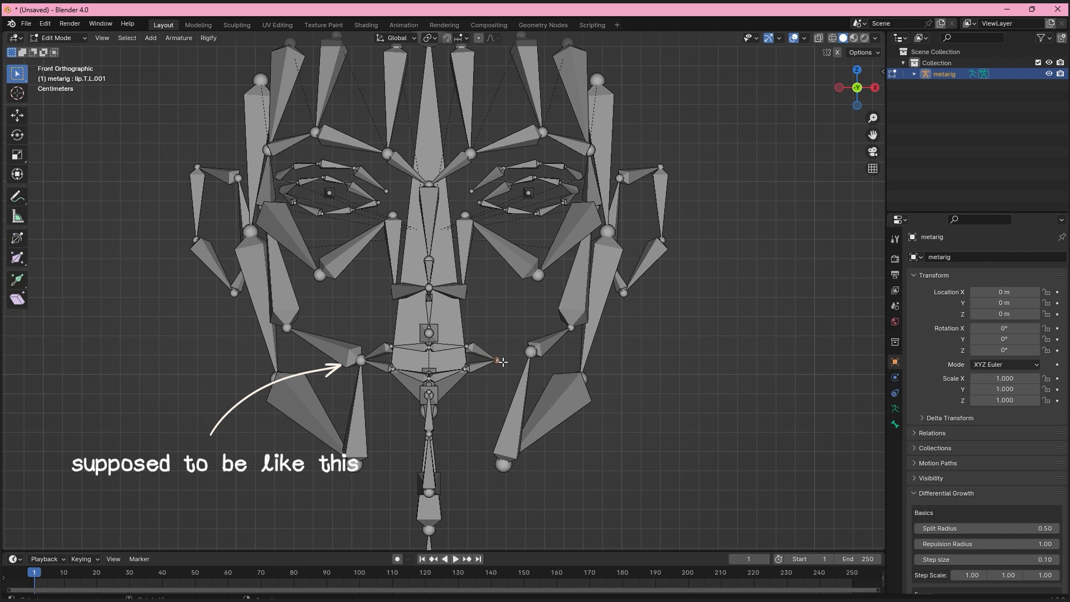
Try moving the outer ends of the left upper and lower lip bones separately at the mouth corner.
{"action": "key", "text": "g"}
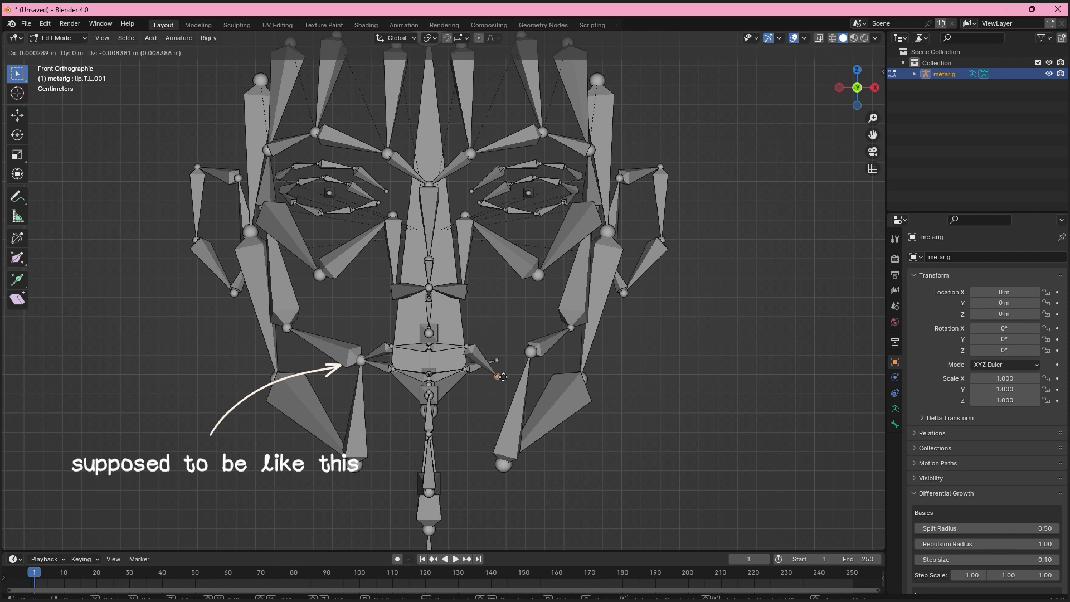
{"action": "left_click", "coordinate": [504, 376]}
{"action": "key", "text": "g"}
{"action": "left_click", "coordinate": [505, 346]}
{"action": "left_click", "coordinate": [501, 363]}
{"action": "key", "text": "g"}
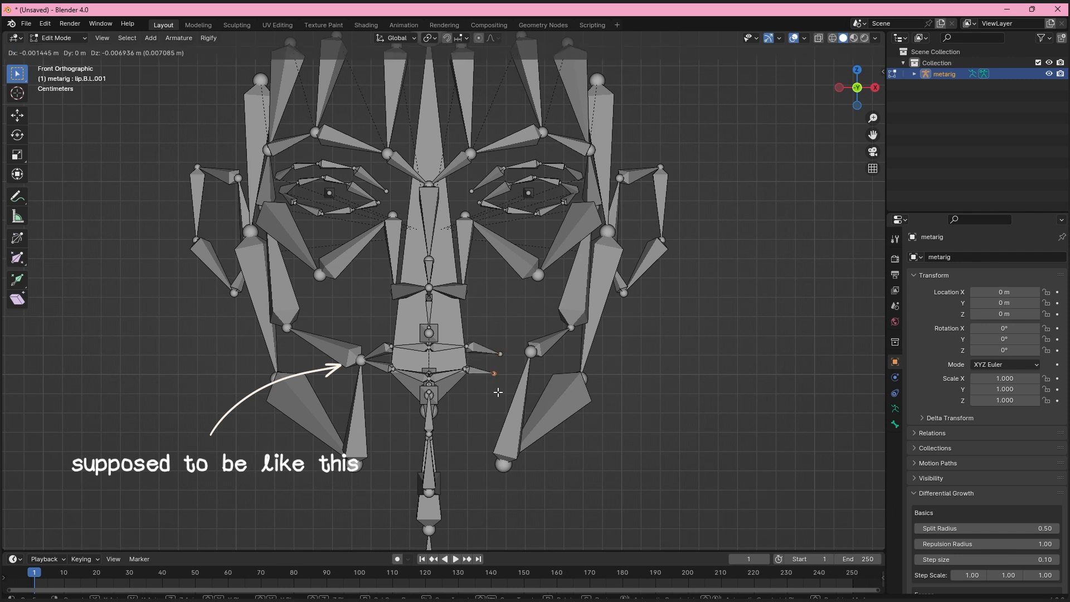
{"action": "left_click", "coordinate": [497, 391]}
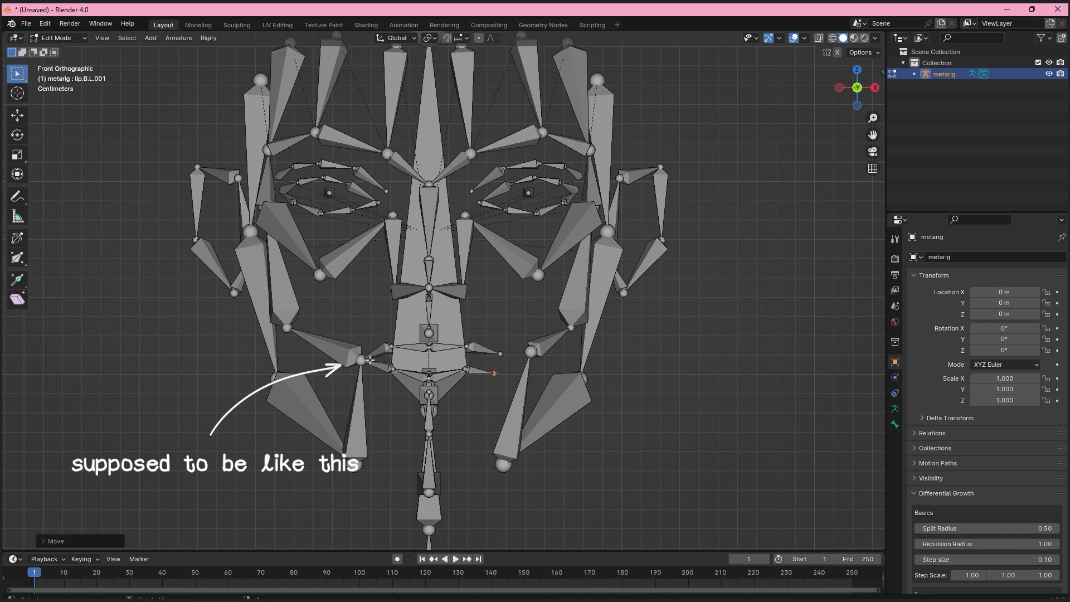
Undo the separate moves of the left lip bone ends.
{"action": "left_click_drag", "start_coordinate": [346, 378], "coordinate": [343, 381]}
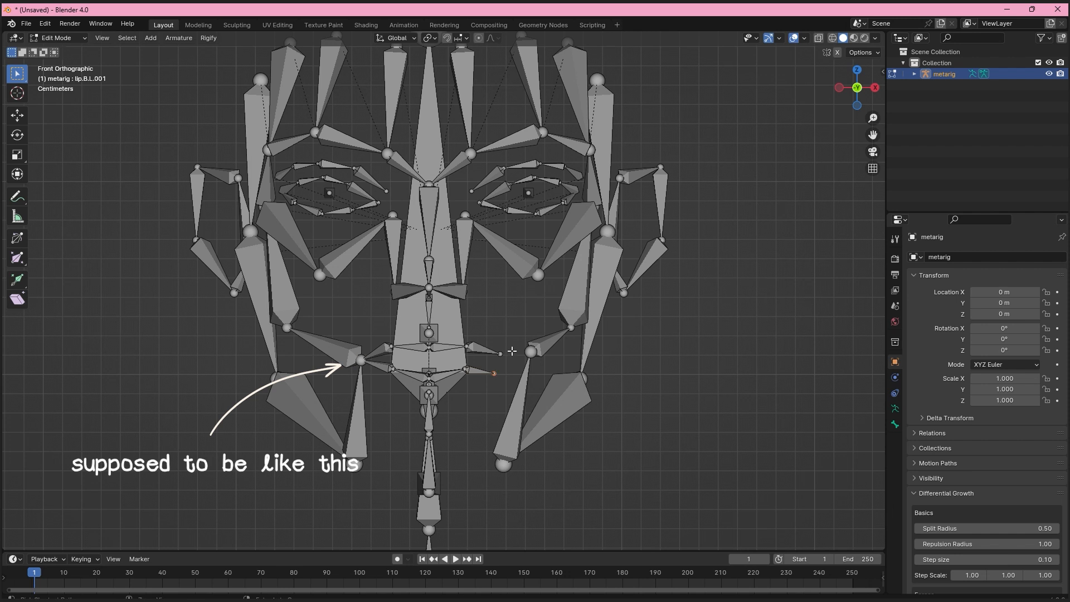
{"action": "key", "text": "ctrl+z"}
{"action": "key", "text": "ctrl+z"}
{"action": "key", "text": "ctrl+z"}
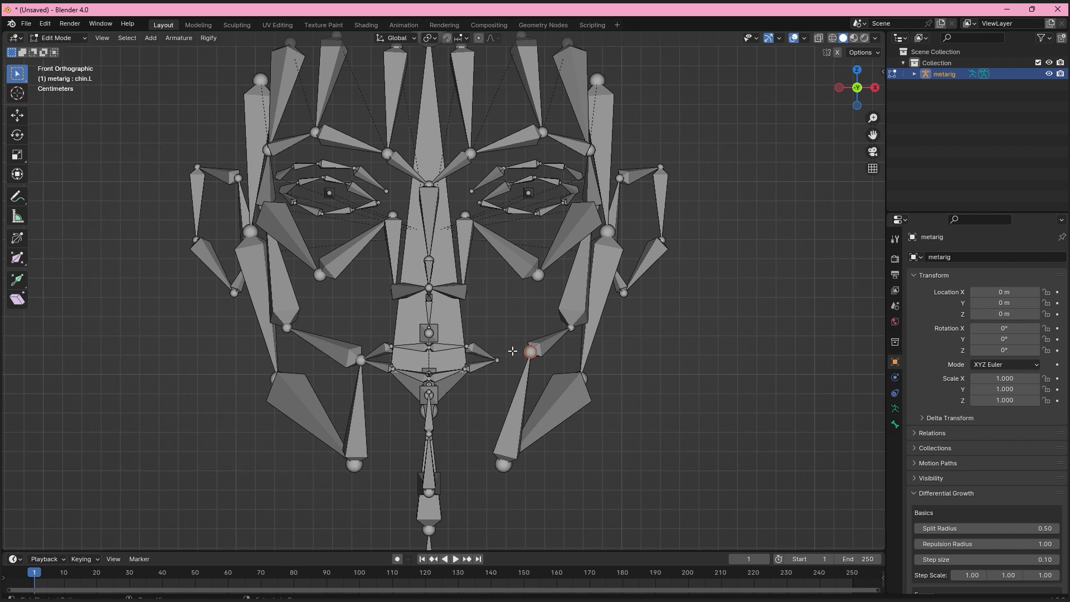
Move the left upper eyelid bone's outer end away from the joint at the eye corner.
{"action": "middle_click_drag", "start_coordinate": [588, 268], "coordinate": [543, 245]}
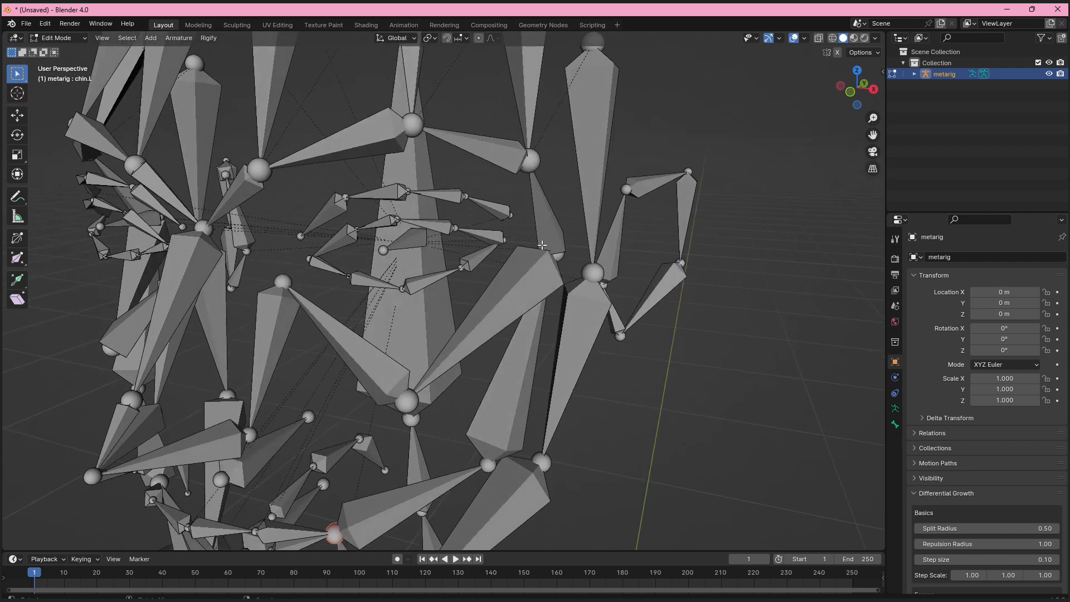
{"action": "left_click", "coordinate": [506, 237]}
{"action": "key", "text": "g"}
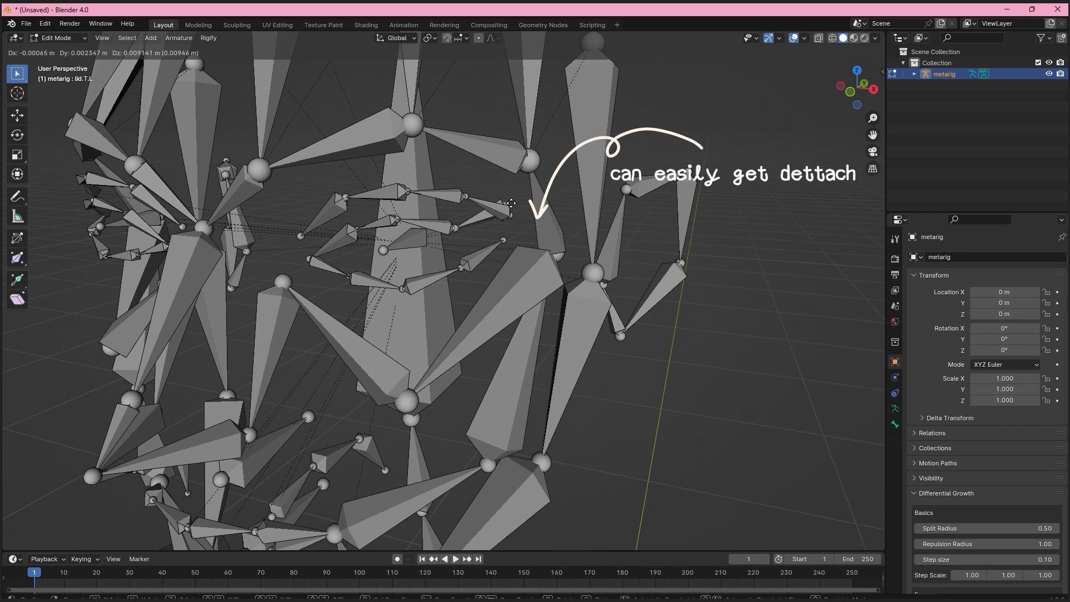
{"action": "left_click", "coordinate": [506, 237]}
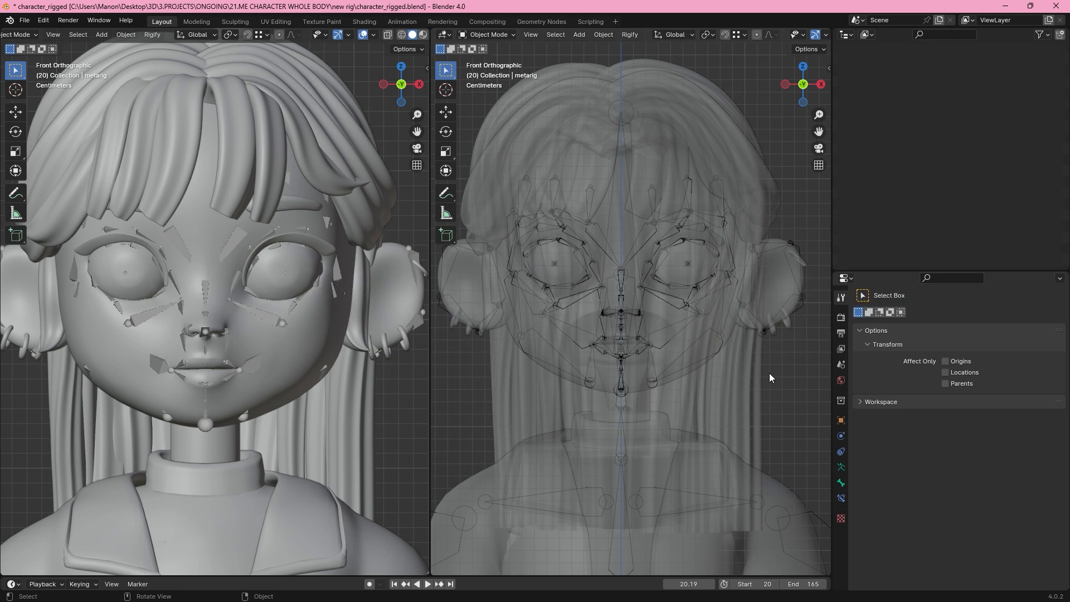
Set the character metarig's viewport display to Stick.
{"action": "left_click", "coordinate": [676, 300]}
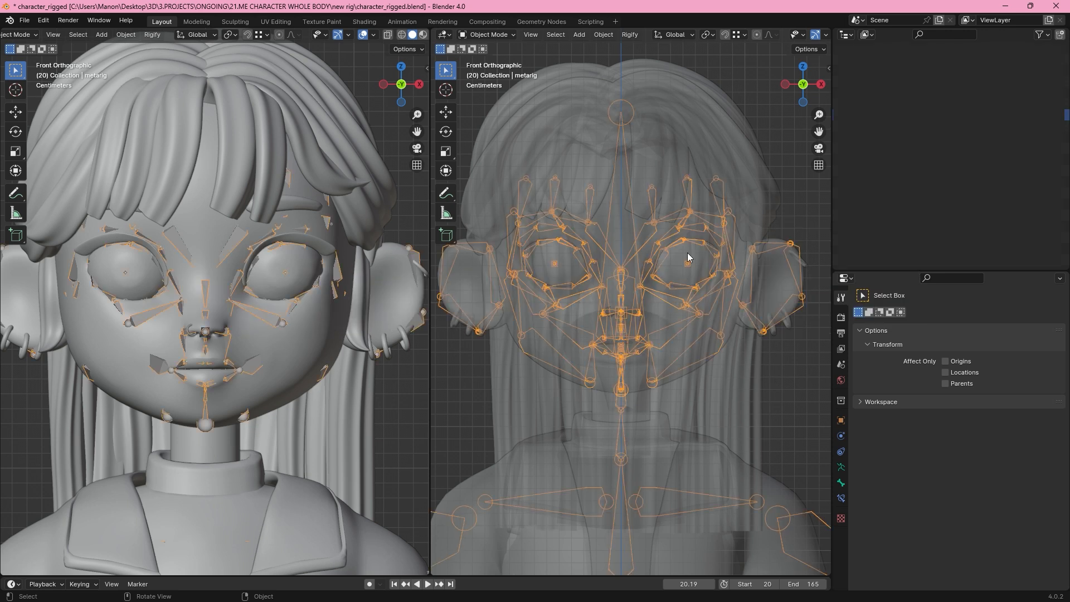
{"action": "left_click", "coordinate": [841, 467]}
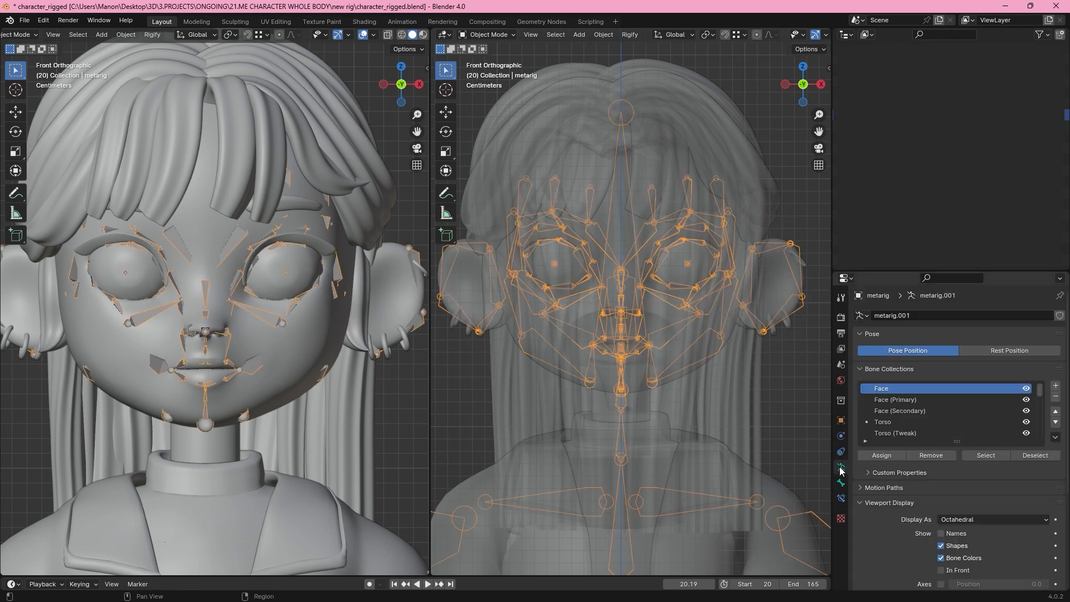
{"action": "left_click", "coordinate": [975, 520]}
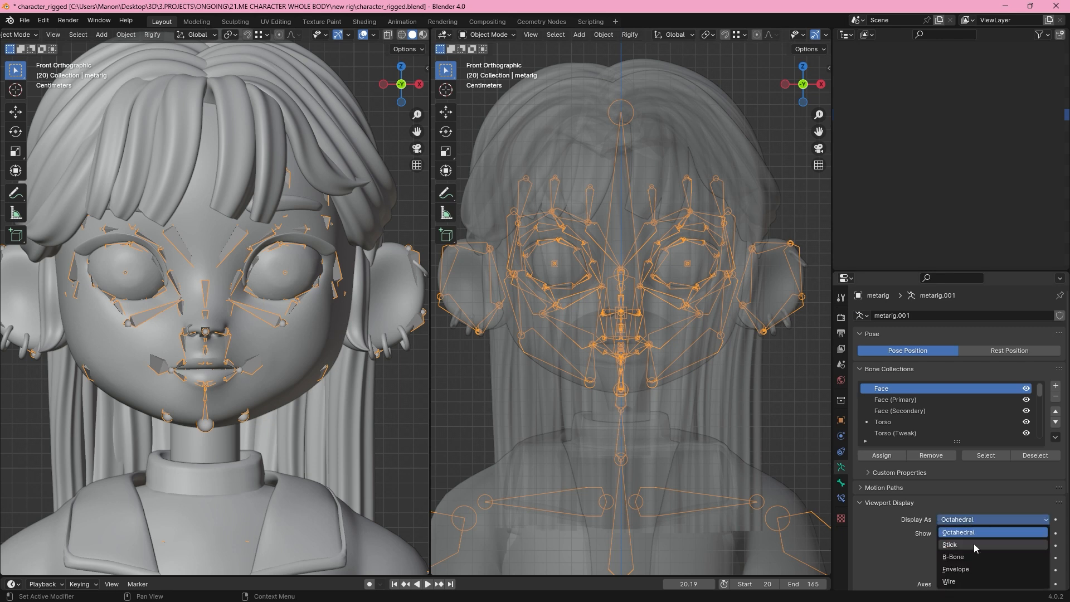
{"action": "left_click", "coordinate": [956, 545]}
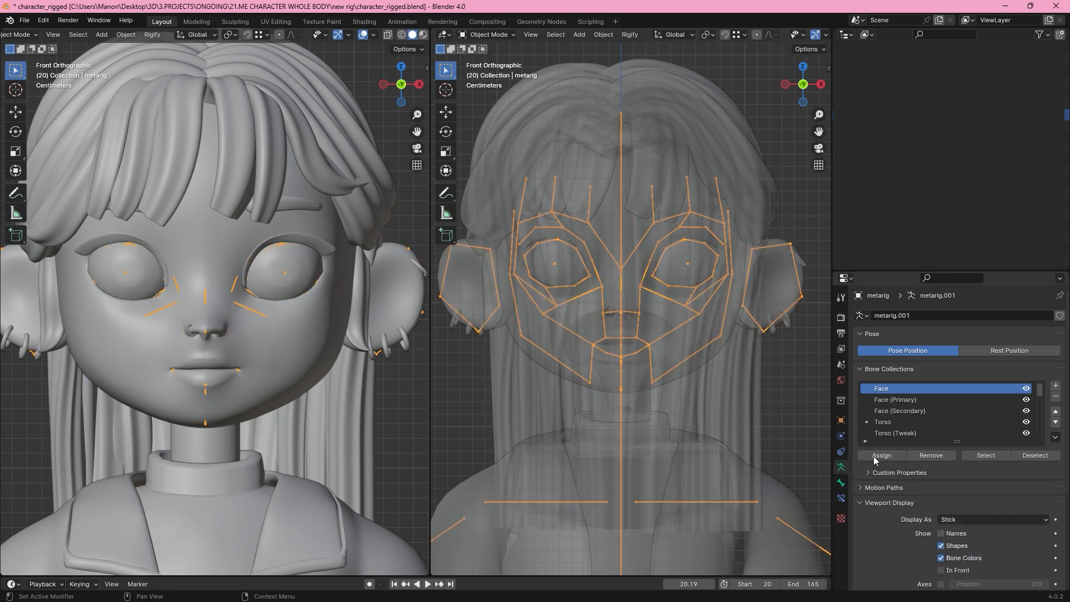
Reposition the lip.B.L.001 bone end near the left mouth corner and turn on snapping.
{"action": "scroll", "coordinate": [721, 367], "scroll_direction": "up", "scroll_amount": 4}
{"action": "middle_click_drag", "start_coordinate": [716, 375], "coordinate": [644, 334]}
{"action": "middle_click_drag", "start_coordinate": [817, 134], "coordinate": [462, 84], "text": "shift"}
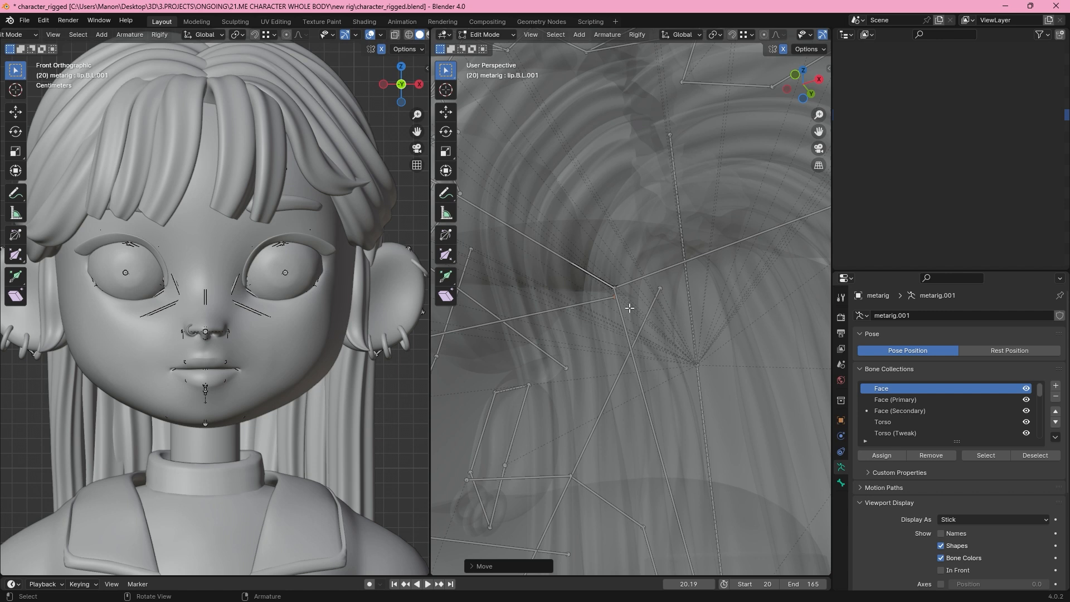
{"action": "key", "text": "g"}
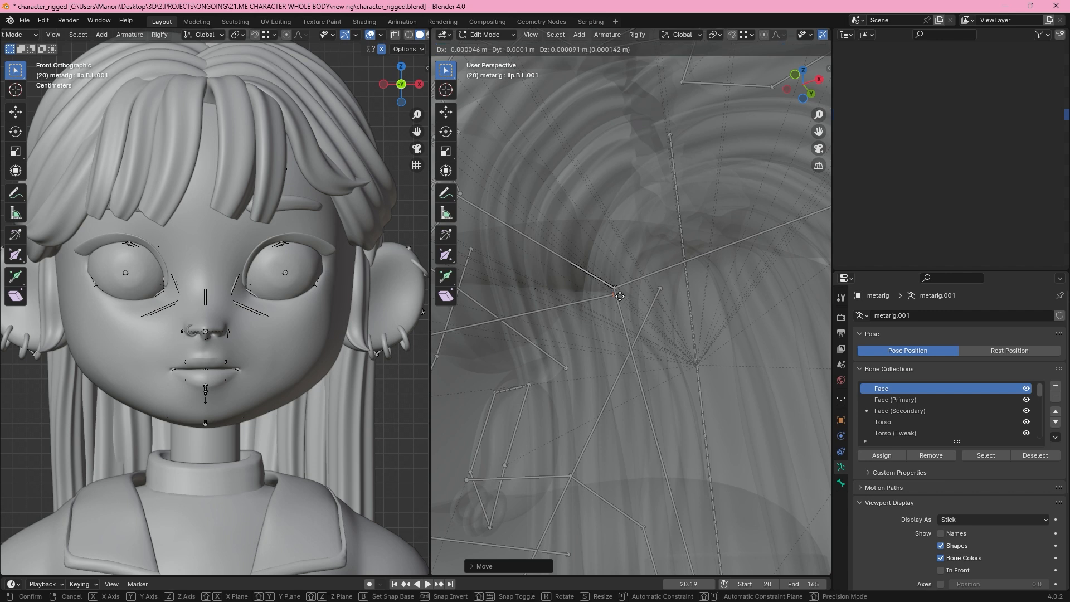
{"action": "left_click", "coordinate": [616, 294]}
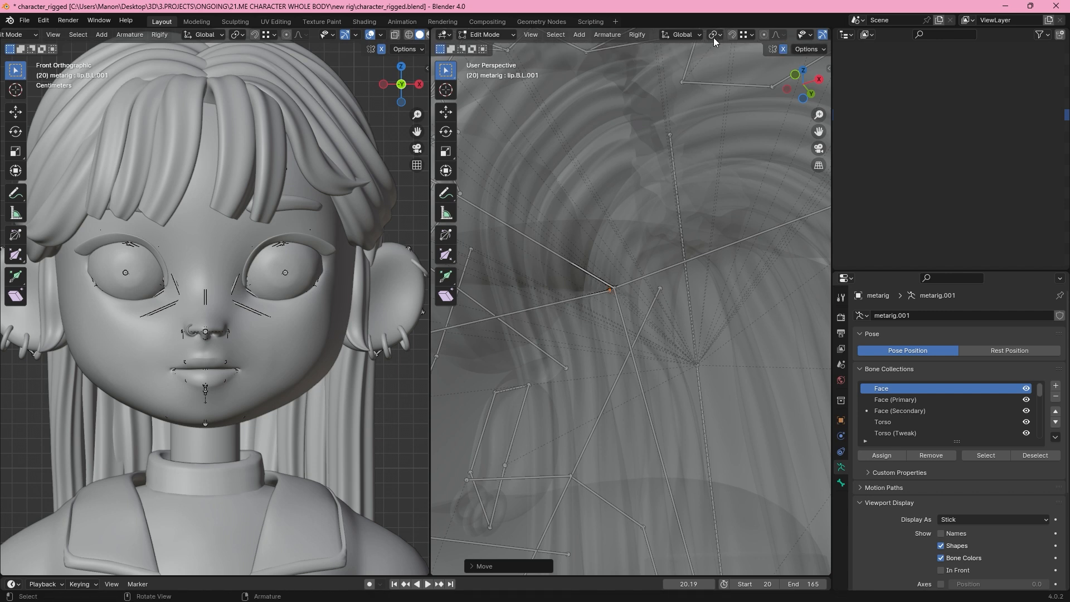
{"action": "left_click", "coordinate": [711, 105]}
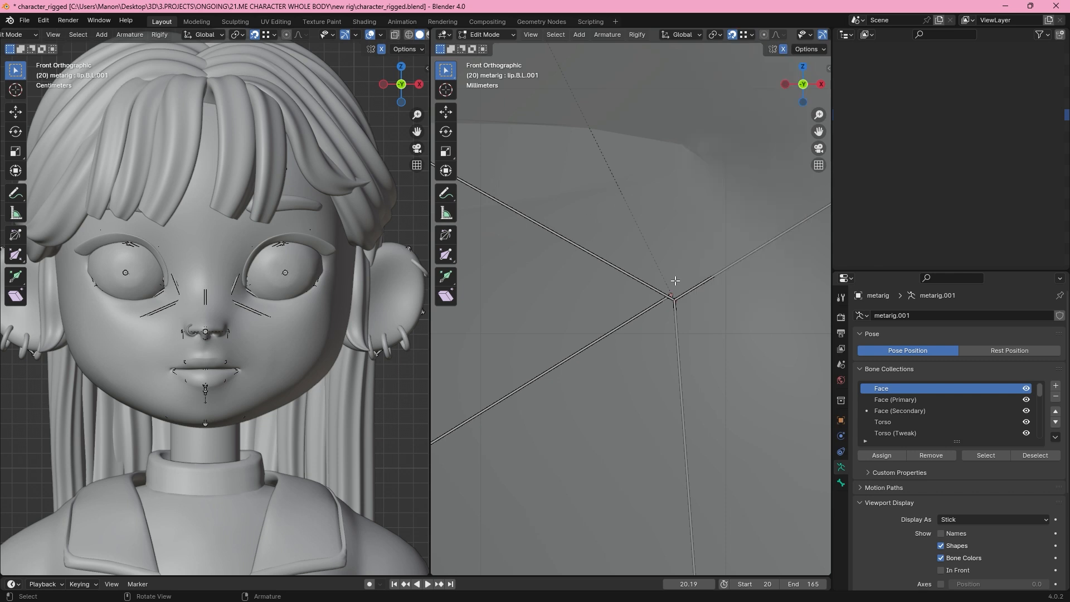
Snap the lip.B.L.001 bone end onto the shared joint at the left mouth corner.
{"action": "left_click", "coordinate": [674, 291]}
{"action": "key", "text": "g"}
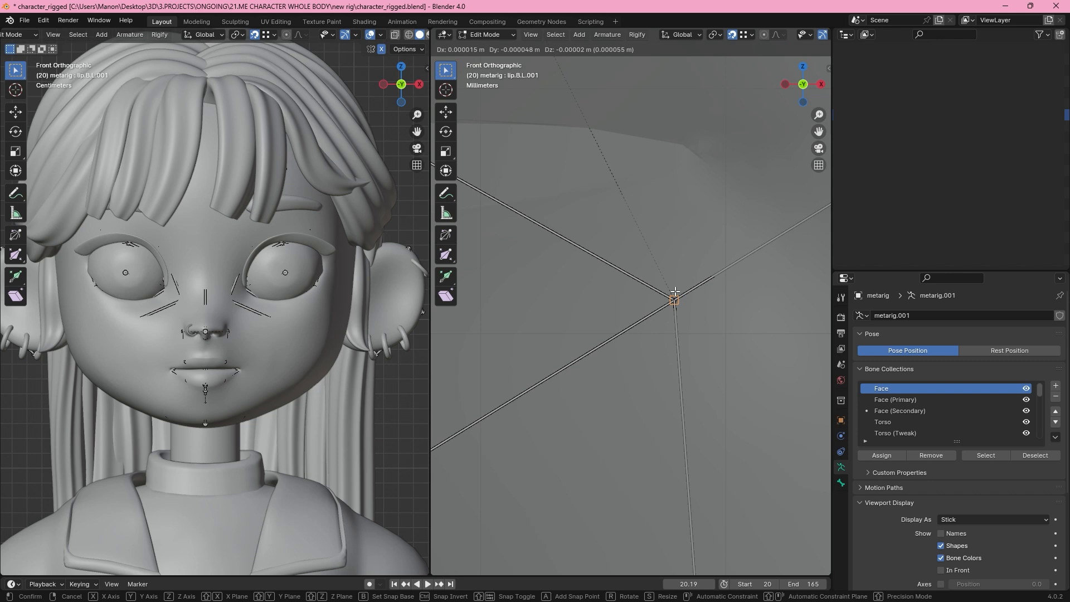
{"action": "left_click", "coordinate": [675, 290]}
{"action": "middle_click_drag", "start_coordinate": [675, 293], "coordinate": [600, 225]}
{"action": "scroll", "coordinate": [810, 145], "scroll_direction": "up", "scroll_amount": 1}
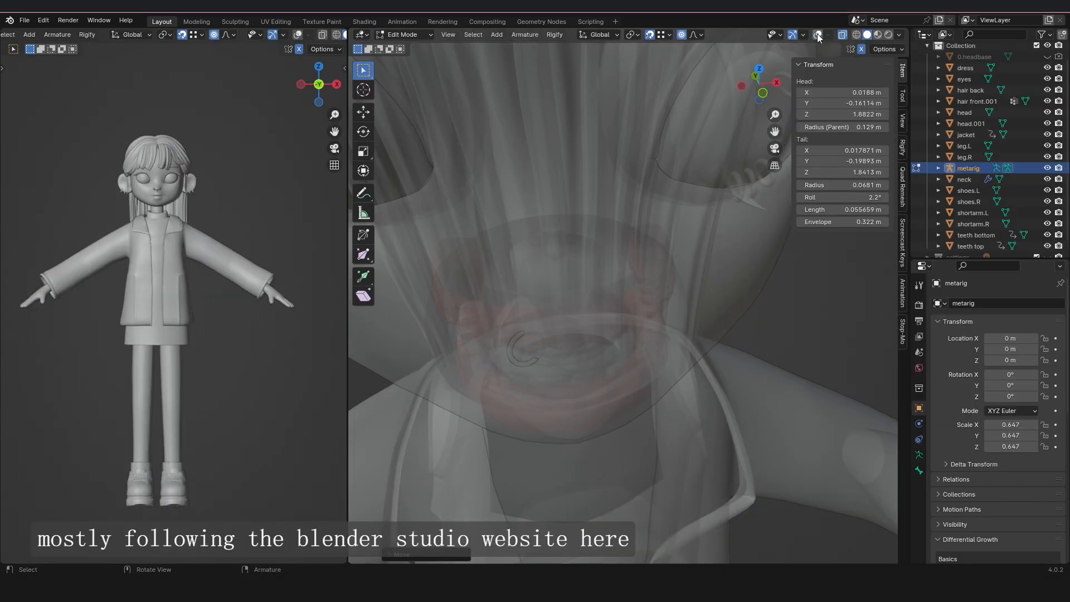
{"action": "key", "text": "g"}
{"action": "left_click", "coordinate": [611, 226]}
View the face bones from the side and save the character file.
{"action": "key", "text": "KP_3"}
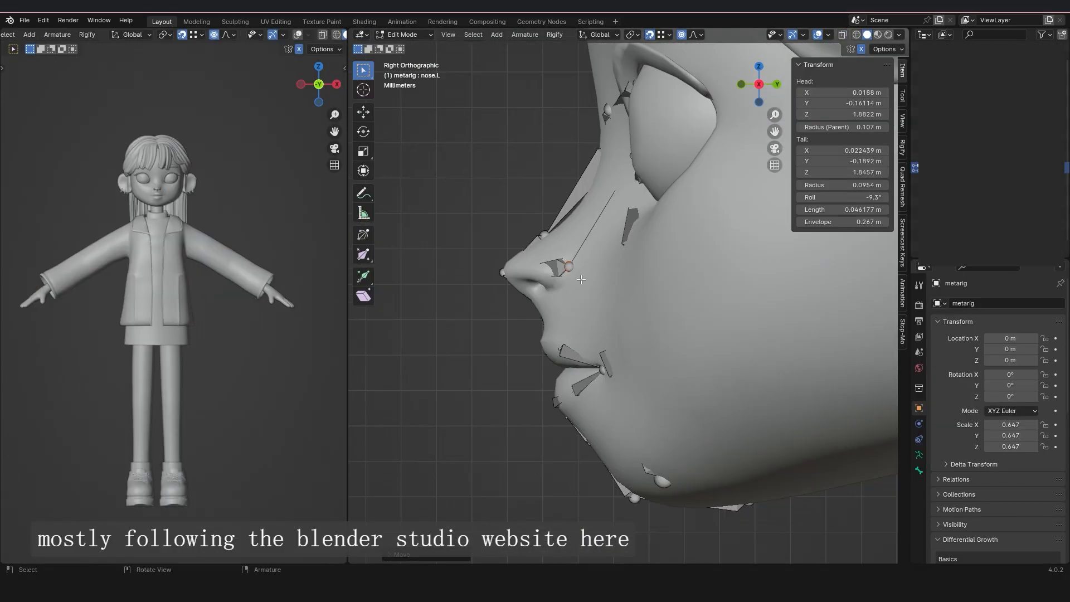
{"action": "scroll", "coordinate": [771, 150], "scroll_direction": "up", "scroll_amount": 6}
{"action": "key", "text": "ctrl+s"}
Adjust the tail of cheek.T.L.001 beside the nose bridge, working in X-ray and fine-tuning its height from the side.
{"action": "left_click", "coordinate": [640, 134]}
{"action": "middle_click_drag", "start_coordinate": [641, 145], "coordinate": [703, 184]}
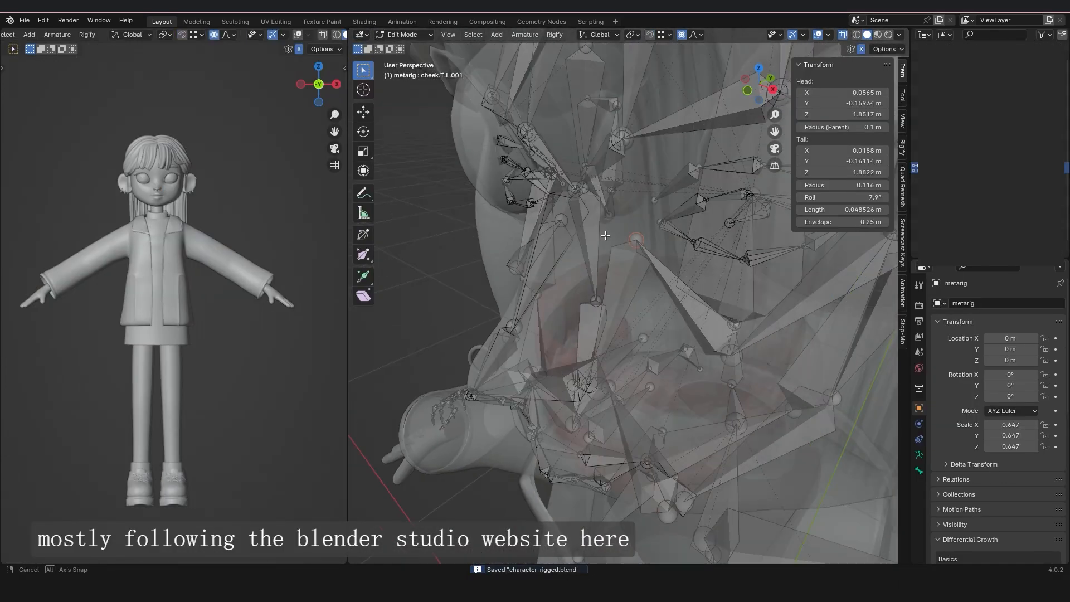
{"action": "key", "text": "alt+z"}
{"action": "scroll", "coordinate": [657, 246], "scroll_direction": "up", "scroll_amount": 4}
{"action": "key", "text": "g"}
{"action": "right_click", "coordinate": [658, 250]}
{"action": "key", "text": "KP_3"}
{"action": "key", "text": "alt+z"}
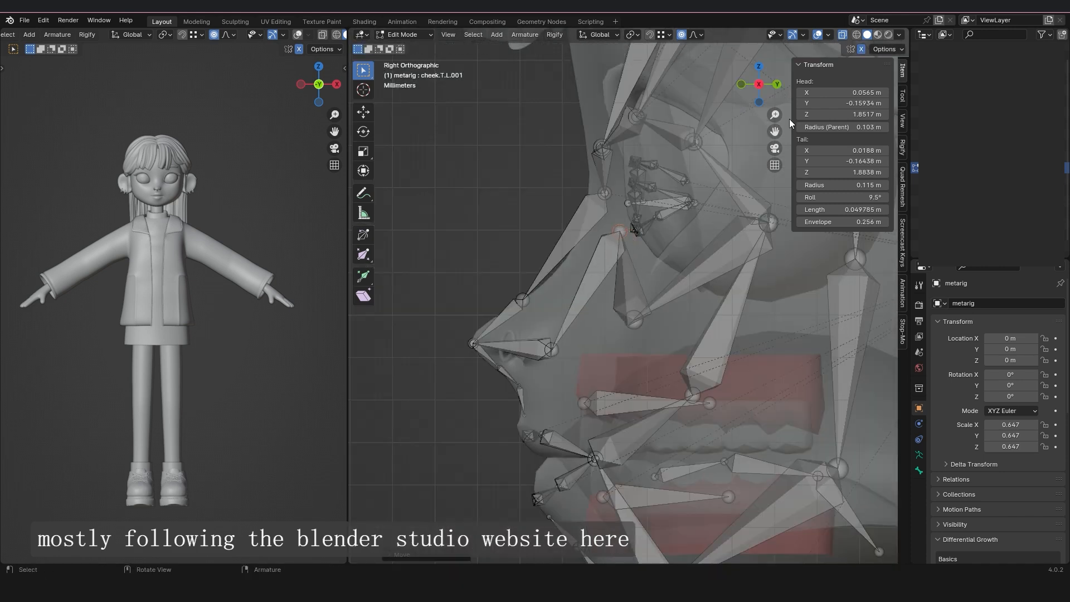
{"action": "key", "text": "g"}
{"action": "key", "text": "z"}
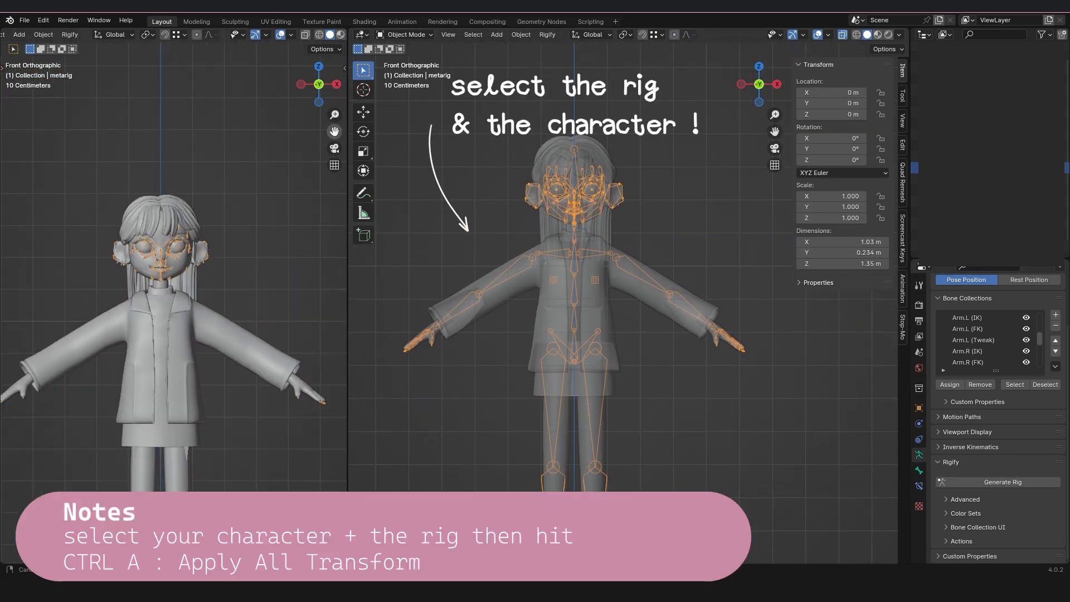
Generate the Rigify rig from the metarig with its object transforms applied and save the file.
{"action": "key", "text": "ctrl+a"}
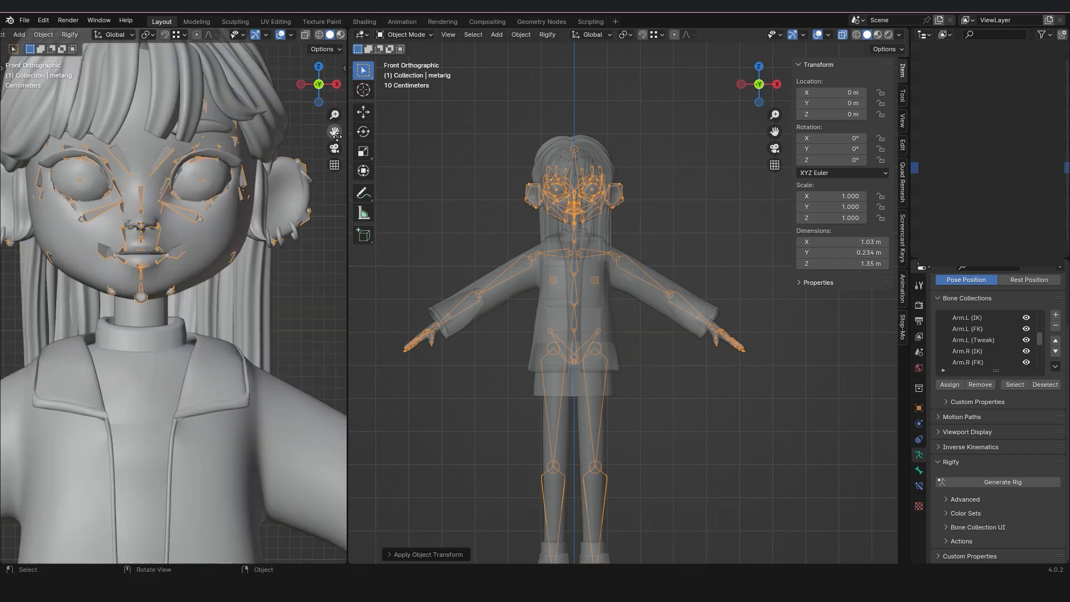
{"action": "scroll", "coordinate": [708, 337], "scroll_direction": "down", "scroll_amount": 2}
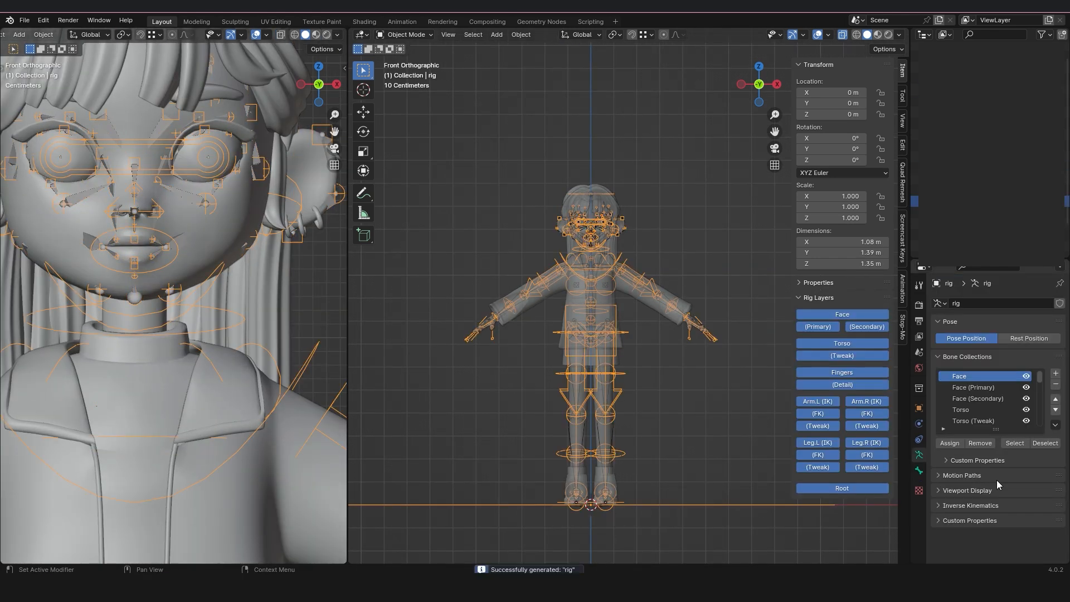
{"action": "scroll", "coordinate": [653, 178], "scroll_direction": "up", "scroll_amount": 3}
{"action": "key", "text": "ctrl+s"}
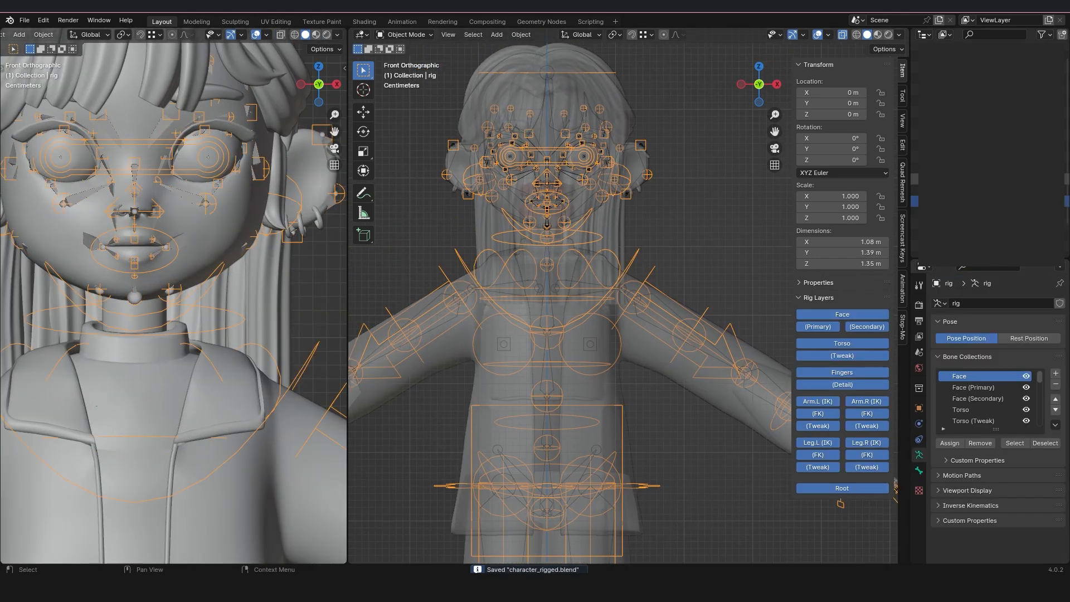
Select everything in the character scene and parent the meshes to the generated rig.
{"action": "scroll", "coordinate": [653, 268], "scroll_direction": "down", "scroll_amount": 5}
{"action": "key", "text": "a"}
{"action": "left_click", "coordinate": [737, 389], "text": "shift"}
{"action": "left_click", "coordinate": [737, 389], "text": "shift"}
{"action": "key", "text": "ctrl+p"}
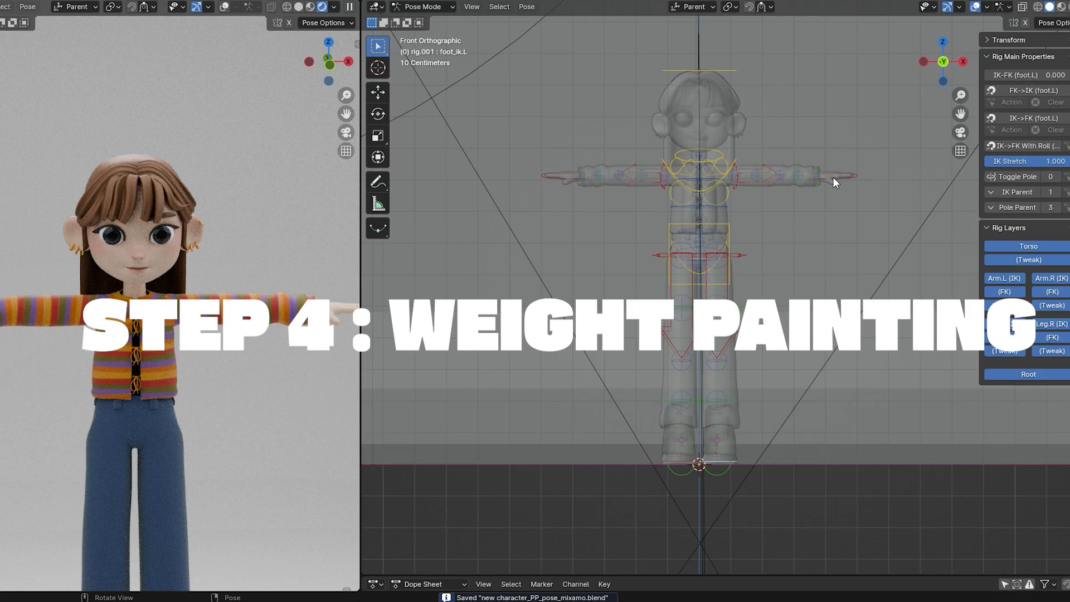
Lower the hand_ik.L control of the dressed T-pose character.
{"action": "left_click", "coordinate": [834, 178]}
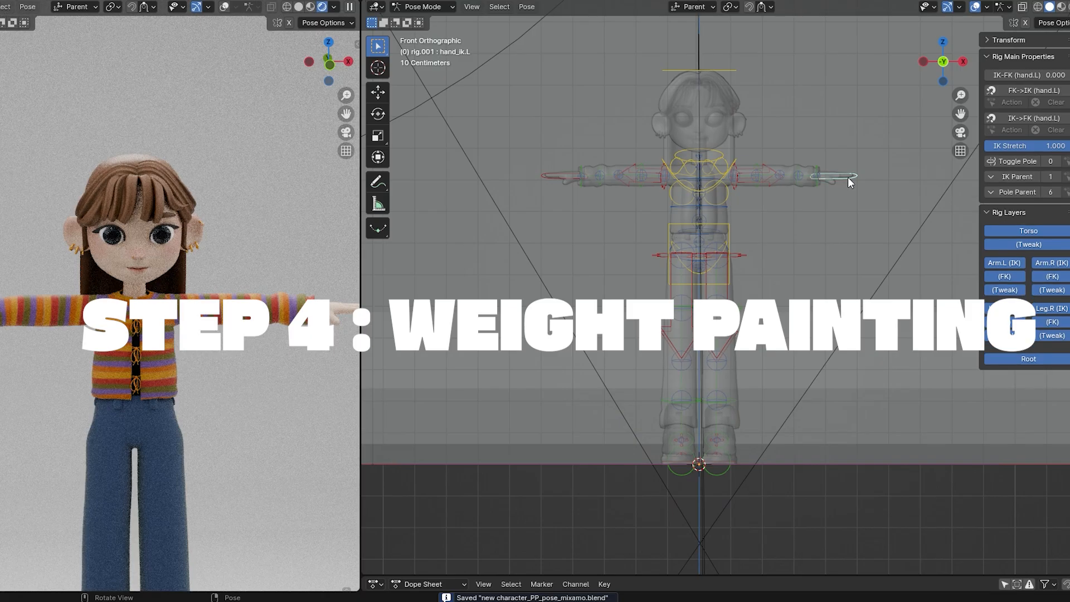
{"action": "key", "text": "g"}
{"action": "left_click", "coordinate": [837, 236]}
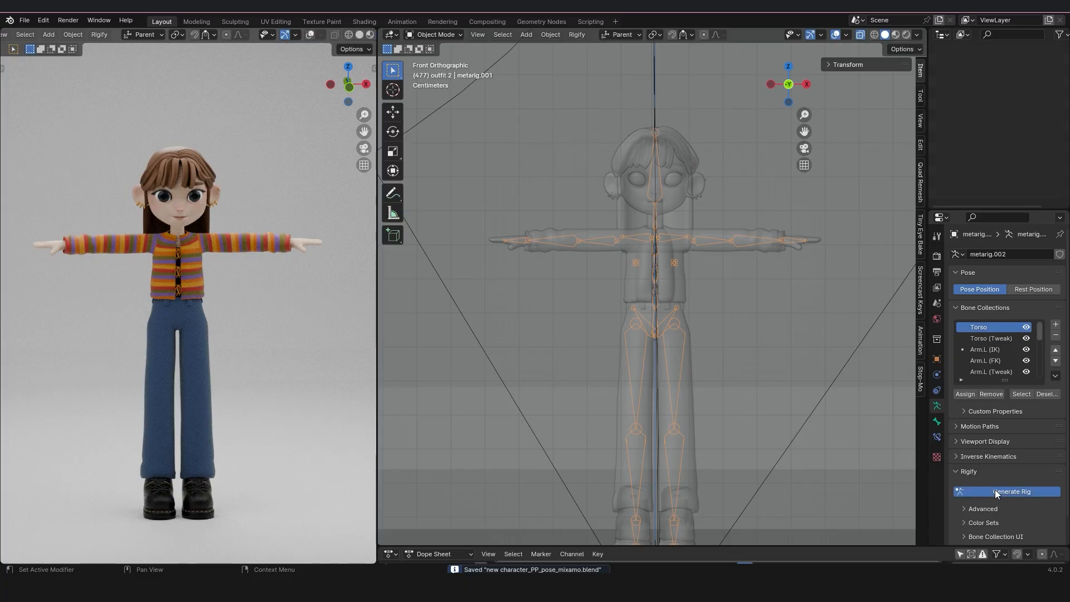
Generate the Rigify rig from the dressed T-pose character's metarig.
{"action": "left_click", "coordinate": [995, 489]}
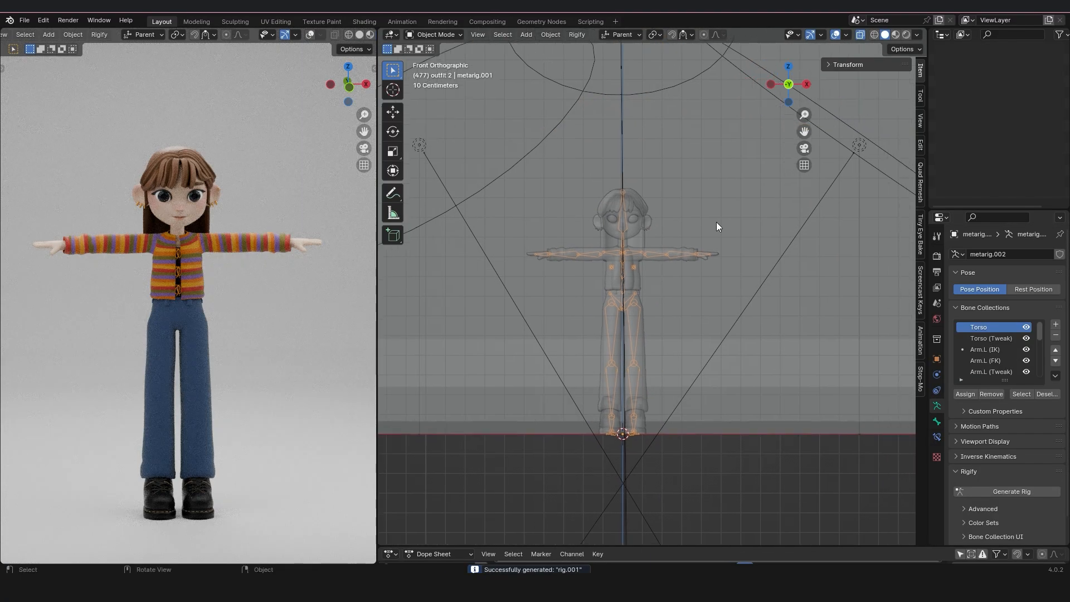
{"action": "key", "text": "shift+a"}
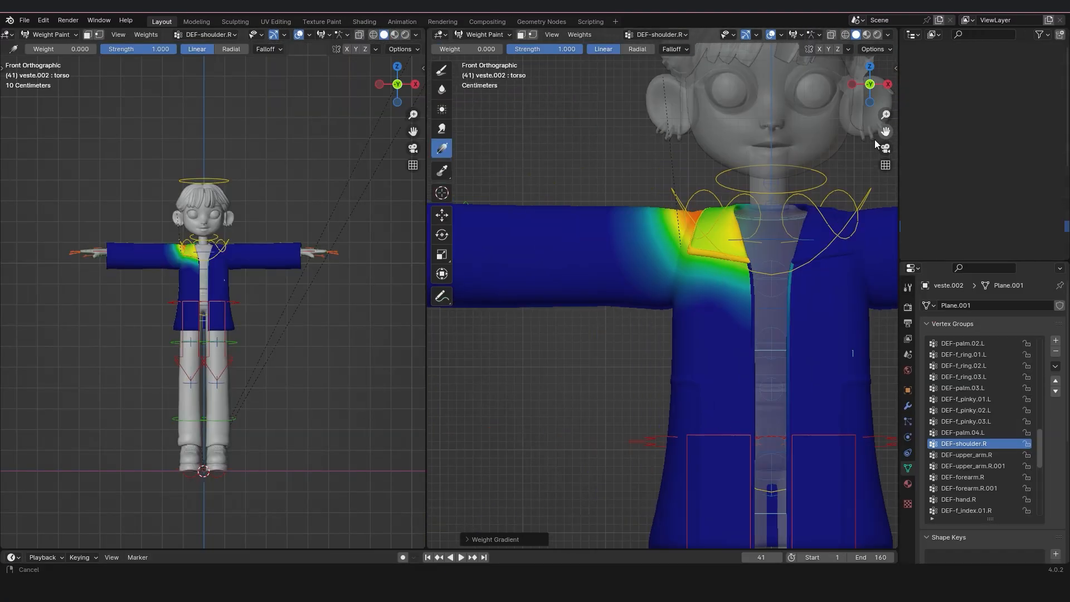
Even out the DEF-shoulder.R weights over the jacket's right collar and shoulder with the Draw brush.
{"action": "left_click_drag", "start_coordinate": [875, 145], "coordinate": [887, 134]}
{"action": "left_click", "coordinate": [441, 70]}
{"action": "left_click_drag", "start_coordinate": [696, 203], "coordinate": [738, 214]}
{"action": "left_click_drag", "start_coordinate": [569, 49], "coordinate": [577, 49]}
{"action": "left_click_drag", "start_coordinate": [705, 206], "coordinate": [739, 234]}
{"action": "mouse_move", "coordinate": [710, 234]}
{"action": "middle_mouse_down"}
{"action": "mouse_move", "coordinate": [836, 290]}
{"action": "mouse_move", "coordinate": [489, 62]}
{"action": "middle_mouse_up"}
{"action": "mouse_move", "coordinate": [502, 251]}
{"action": "left_mouse_down"}
{"action": "mouse_move", "coordinate": [558, 290]}
{"action": "mouse_move", "coordinate": [657, 312]}
{"action": "left_mouse_up"}
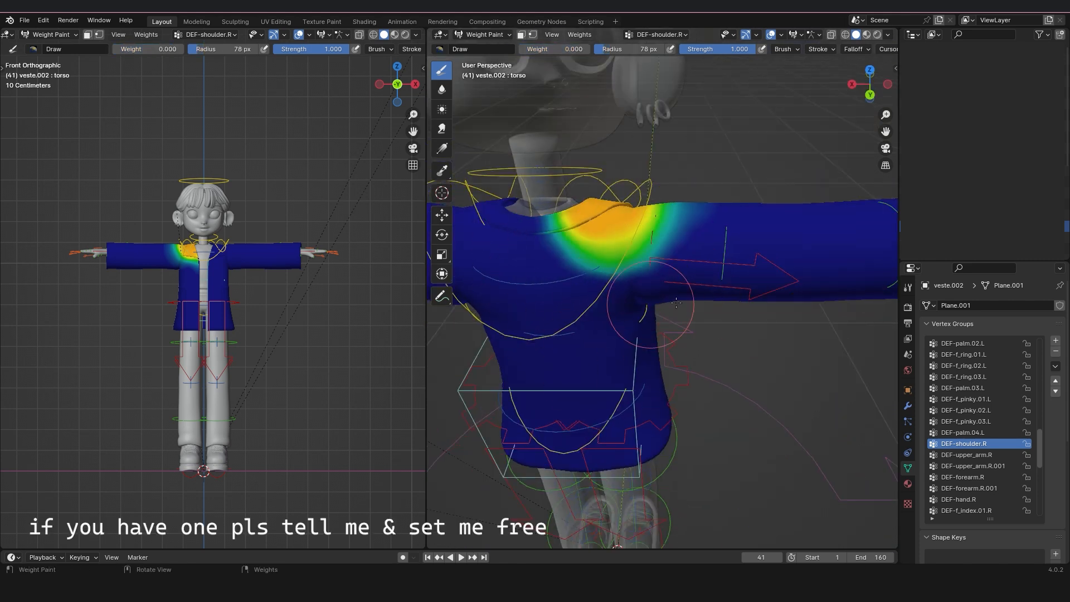
{"action": "key", "text": "KP_1"}
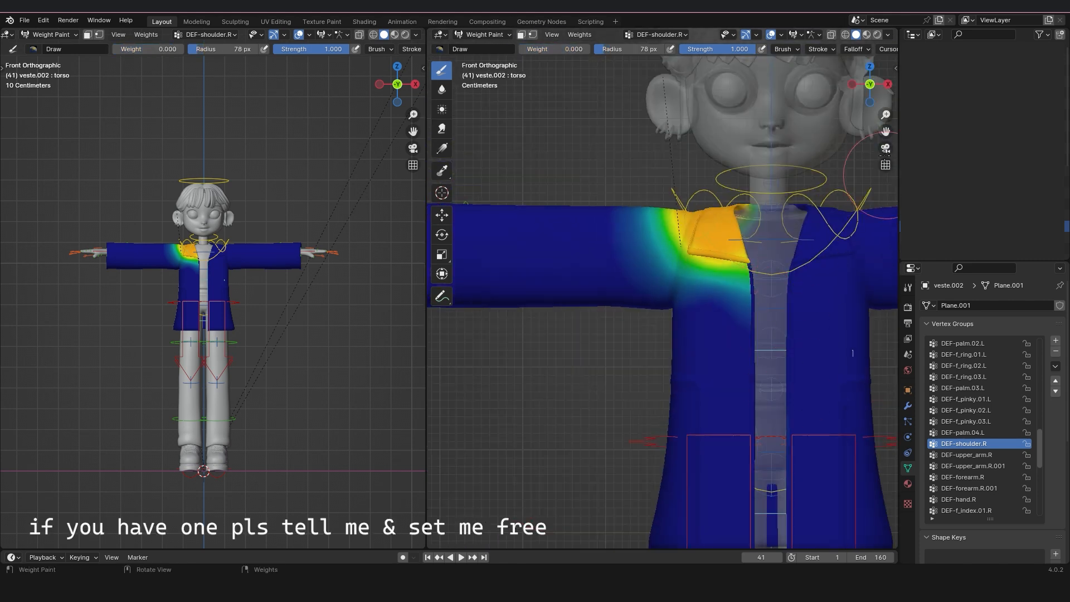
Paint the DEF-upper_arm.R weights on the jacket's right upper sleeve, enlarging the brush radius to 109 px.
{"action": "middle_click_drag", "start_coordinate": [772, 356], "coordinate": [701, 268], "text": "shift"}
{"action": "left_click", "coordinate": [970, 457]}
{"action": "middle_click_drag", "start_coordinate": [634, 237], "coordinate": [707, 256], "text": "shift"}
{"action": "key", "text": "f"}
{"action": "left_click", "coordinate": [708, 254]}
{"action": "middle_click_drag", "start_coordinate": [648, 311], "coordinate": [763, 362]}
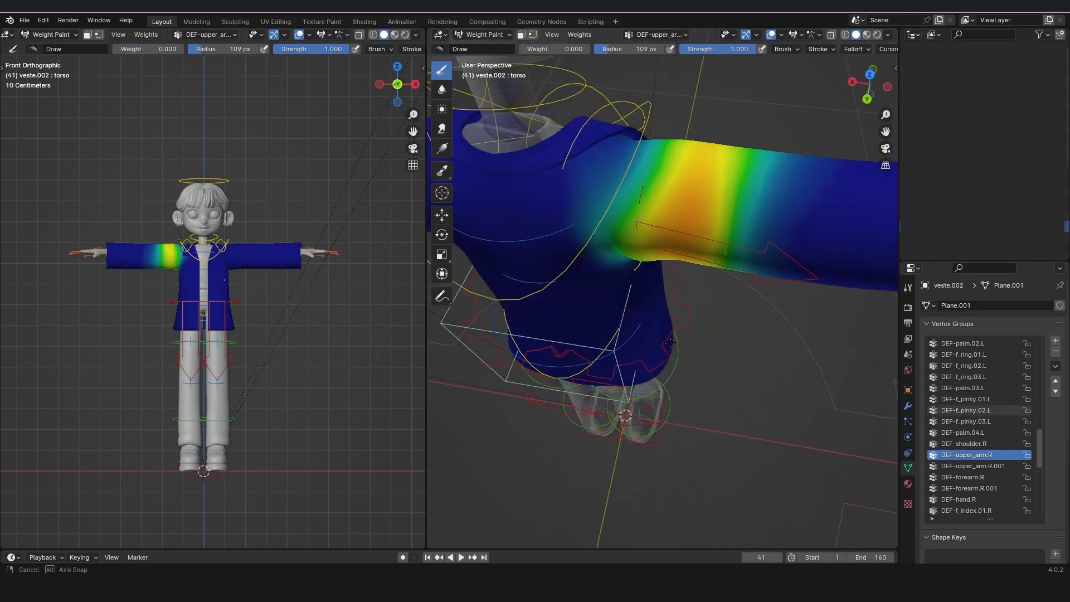
Examine the DEF-upper_arm.R.001 weights on the jacket's right sleeve.
{"action": "key", "text": "KP_1"}
{"action": "left_click", "coordinate": [987, 465]}
{"action": "scroll", "coordinate": [641, 278], "scroll_direction": "down", "scroll_amount": 1}
{"action": "middle_click_drag", "start_coordinate": [613, 278], "coordinate": [775, 303], "text": "shift"}
Paint the DEF-forearm.R weights on the jacket's right sleeve, setting the brush weight to 0.077.
{"action": "left_click", "coordinate": [991, 479]}
{"action": "scroll", "coordinate": [680, 251], "scroll_direction": "up", "scroll_amount": 1}
{"action": "middle_click_drag", "start_coordinate": [680, 251], "coordinate": [673, 301], "text": "shift"}
{"action": "left_click_drag", "start_coordinate": [552, 49], "coordinate": [554, 49]}
{"action": "left_click_drag", "start_coordinate": [603, 217], "coordinate": [604, 262]}
{"action": "mouse_move", "coordinate": [607, 262]}
{"action": "middle_mouse_down"}
{"action": "mouse_move", "coordinate": [664, 278]}
{"action": "mouse_move", "coordinate": [714, 340]}
{"action": "mouse_move", "coordinate": [626, 203]}
{"action": "middle_mouse_up"}
Show the DEF-forearm.R.001 weights and apply a weight gradient across the jacket's right cuff.
{"action": "key", "text": "KP_1"}
{"action": "left_click", "coordinate": [969, 488]}
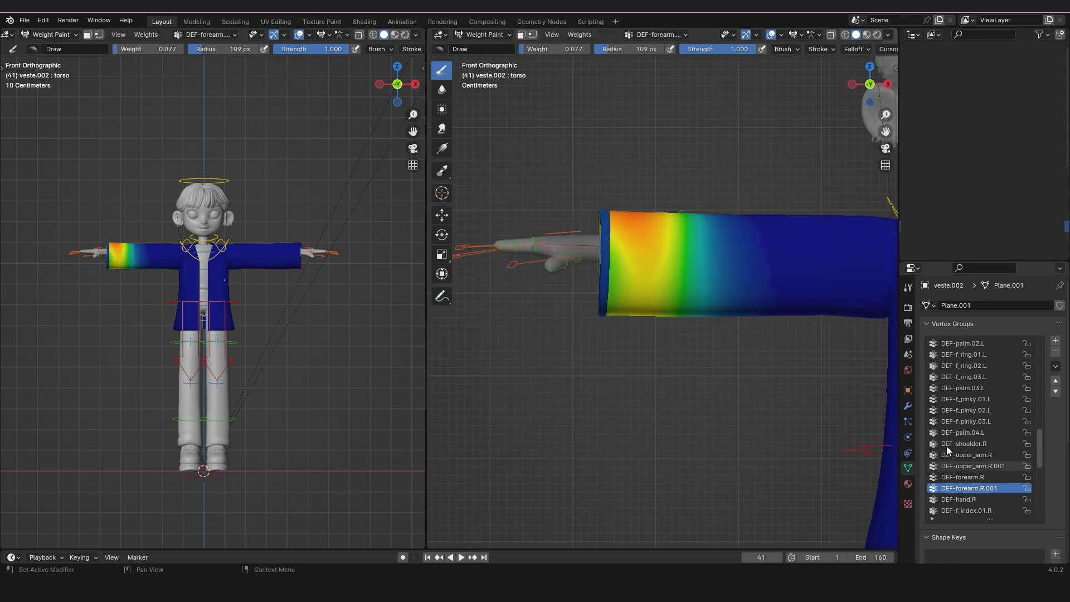
{"action": "left_click", "coordinate": [441, 148]}
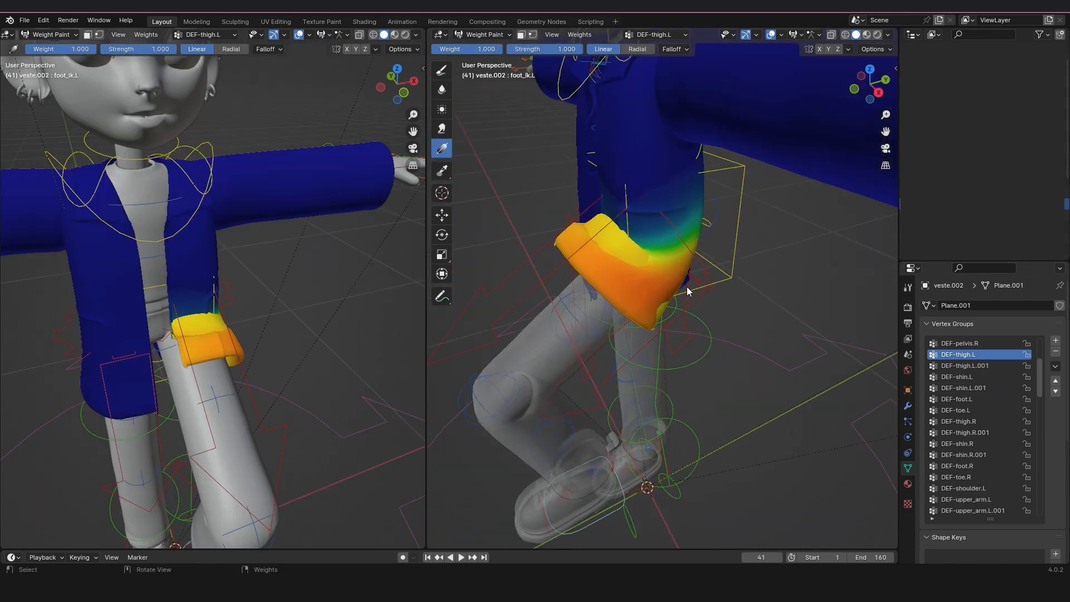
{"action": "left_click_drag", "start_coordinate": [621, 288], "coordinate": [695, 247]}
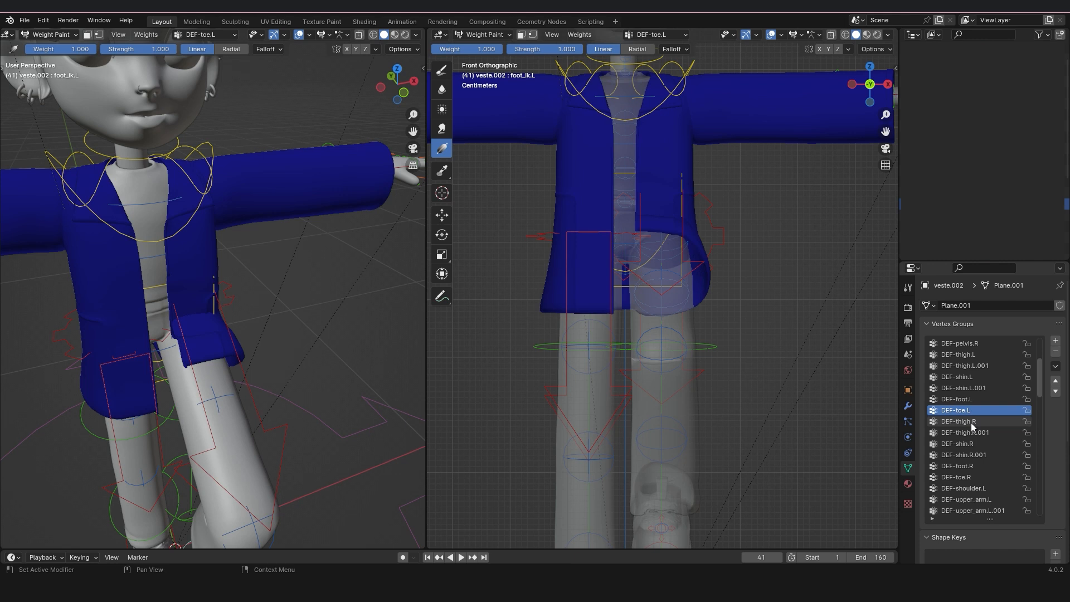
Paint the DEF-thigh.L weights on the jacket's left hem with the Draw brush at weight 0.831 and radius 99 px.
{"action": "left_click", "coordinate": [958, 354]}
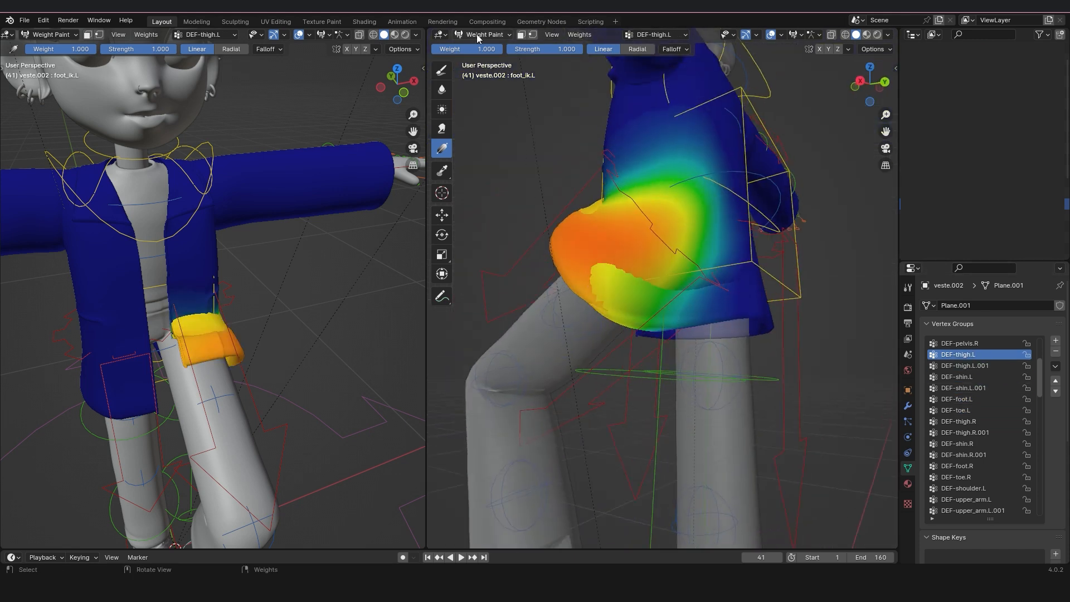
{"action": "left_click", "coordinate": [441, 70]}
{"action": "key", "text": "f"}
{"action": "left_click_drag", "start_coordinate": [611, 292], "coordinate": [663, 311]}
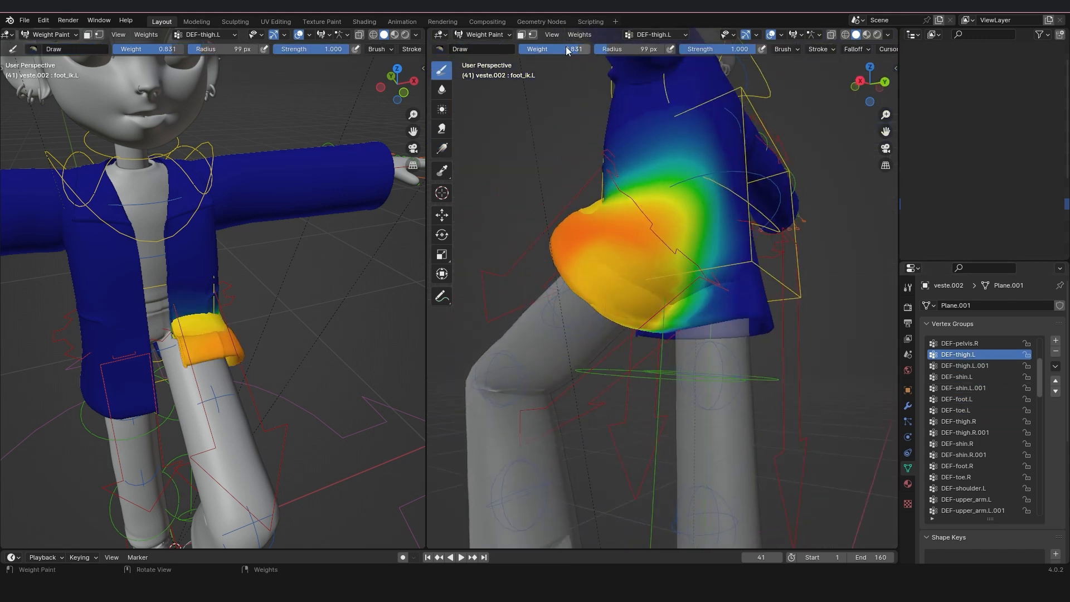
Build up the DEF-thigh.L weights around the jacket's left hem with brush weight 0.931 and a radius of 168 px.
{"action": "left_click_drag", "start_coordinate": [571, 51], "coordinate": [578, 51]}
{"action": "left_click_drag", "start_coordinate": [624, 284], "coordinate": [641, 318]}
{"action": "mouse_move", "coordinate": [769, 329]}
{"action": "middle_mouse_down"}
{"action": "mouse_move", "coordinate": [714, 329]}
{"action": "mouse_move", "coordinate": [747, 331]}
{"action": "middle_mouse_up"}
{"action": "key", "text": "f"}
{"action": "left_click", "coordinate": [571, 313]}
{"action": "left_click_drag", "start_coordinate": [688, 312], "coordinate": [699, 298]}
{"action": "mouse_move", "coordinate": [624, 301]}
{"action": "middle_mouse_down"}
{"action": "mouse_move", "coordinate": [725, 312]}
{"action": "mouse_move", "coordinate": [731, 357]}
{"action": "middle_mouse_up"}
{"action": "key", "text": "f"}
{"action": "left_click_drag", "start_coordinate": [630, 262], "coordinate": [578, 303]}
{"action": "mouse_move", "coordinate": [558, 334]}
{"action": "middle_mouse_down"}
{"action": "mouse_move", "coordinate": [597, 311]}
{"action": "mouse_move", "coordinate": [669, 323]}
{"action": "middle_mouse_up"}
{"action": "mouse_move", "coordinate": [702, 245]}
{"action": "left_mouse_down"}
{"action": "mouse_move", "coordinate": [674, 233]}
{"action": "mouse_move", "coordinate": [685, 245]}
{"action": "left_mouse_up"}
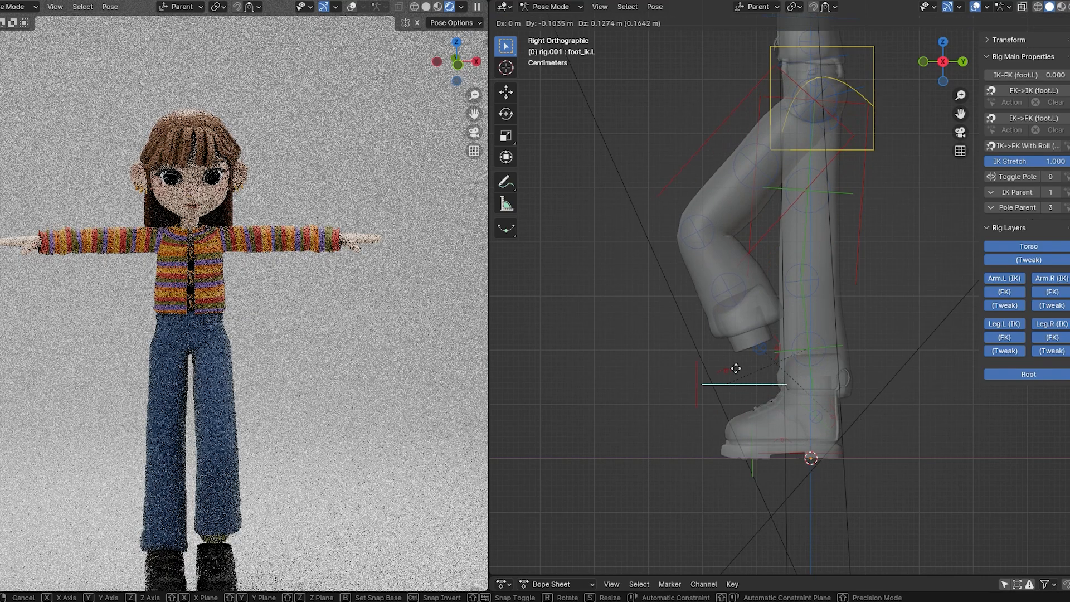
Try lifting and moving the left foot forward with the foot_ik.L control.
{"action": "key", "text": "g"}
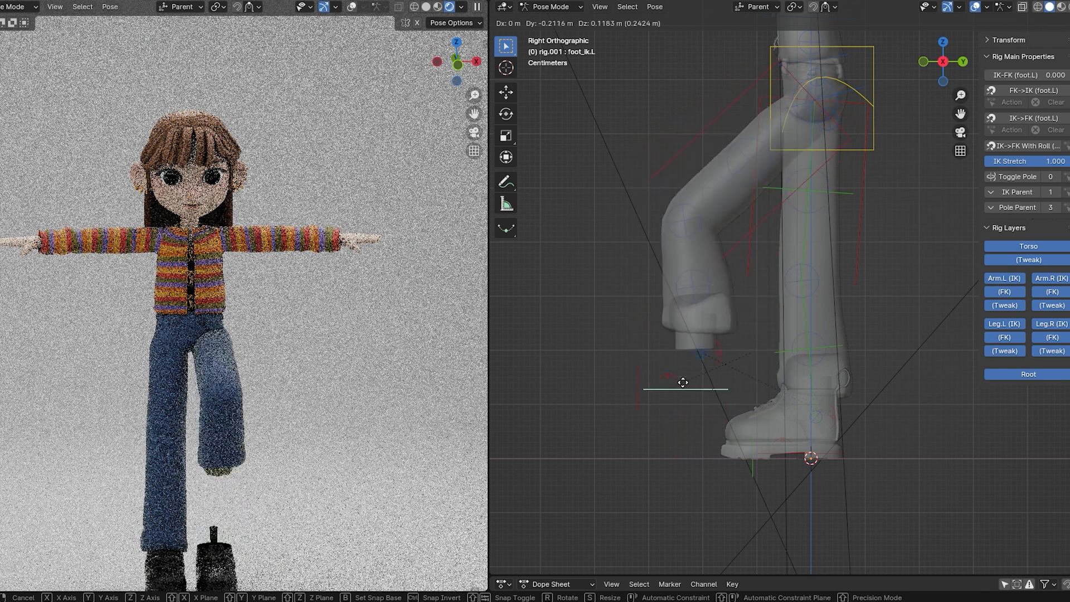
{"action": "left_click", "coordinate": [752, 375]}
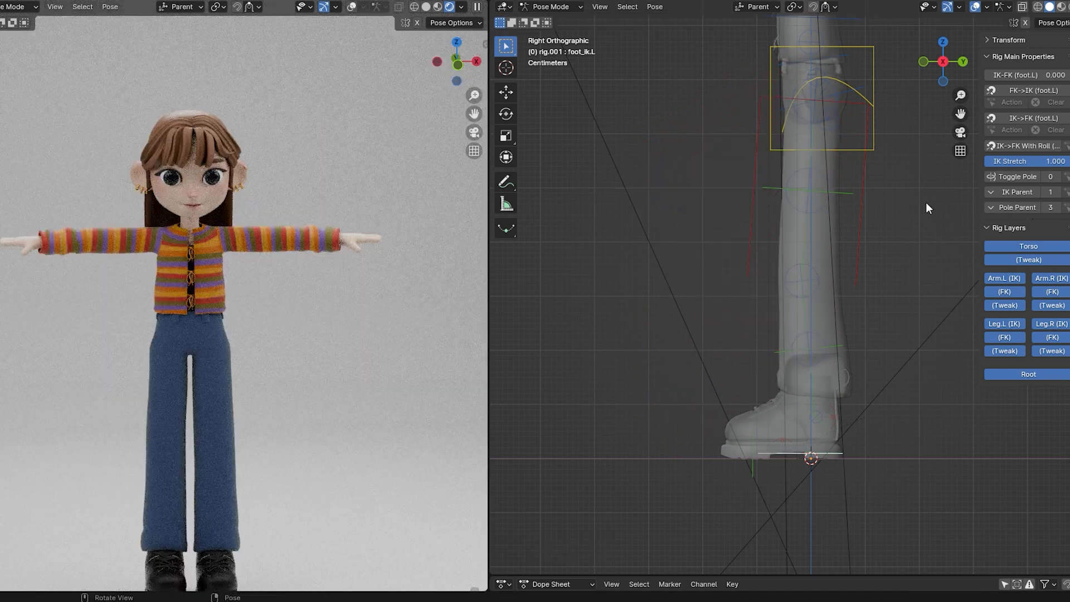
Put the left shoe in Weight Paint mode and widen the properties area to browse its vertex groups.
{"action": "left_click", "coordinate": [561, 19]}
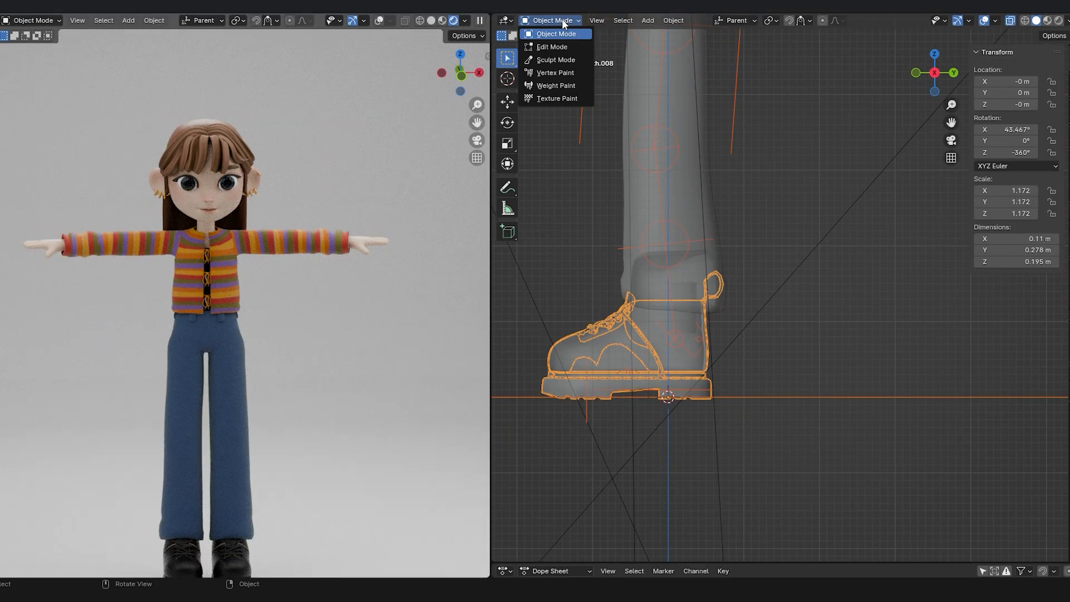
{"action": "left_click", "coordinate": [561, 84]}
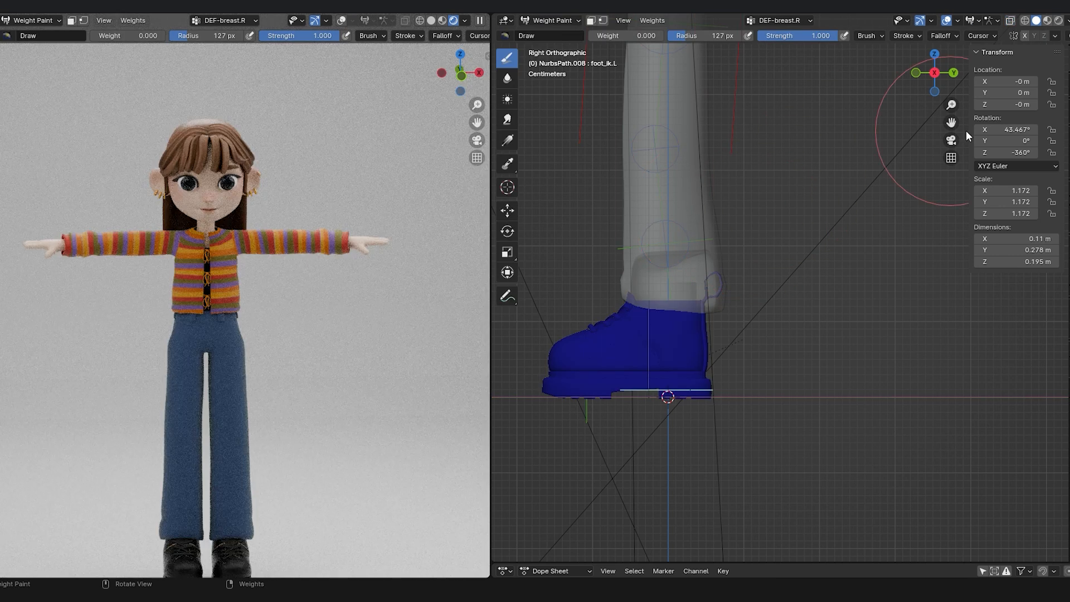
{"action": "left_click_drag", "start_coordinate": [951, 123], "coordinate": [973, 137]}
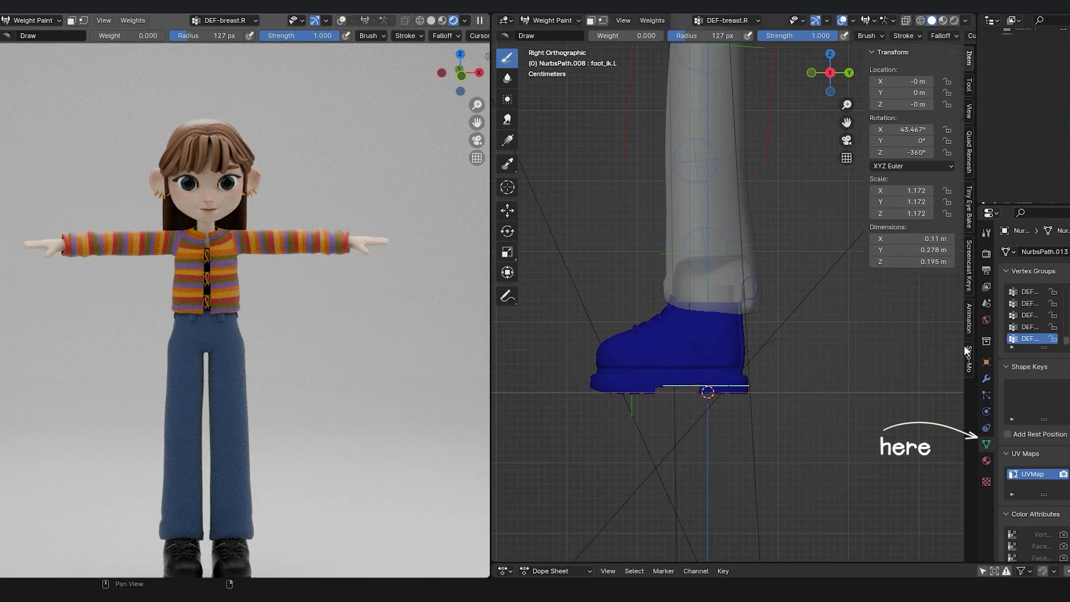
{"action": "left_click_drag", "start_coordinate": [964, 345], "coordinate": [907, 346]}
{"action": "scroll", "coordinate": [1016, 339], "scroll_direction": "up", "scroll_amount": 5}
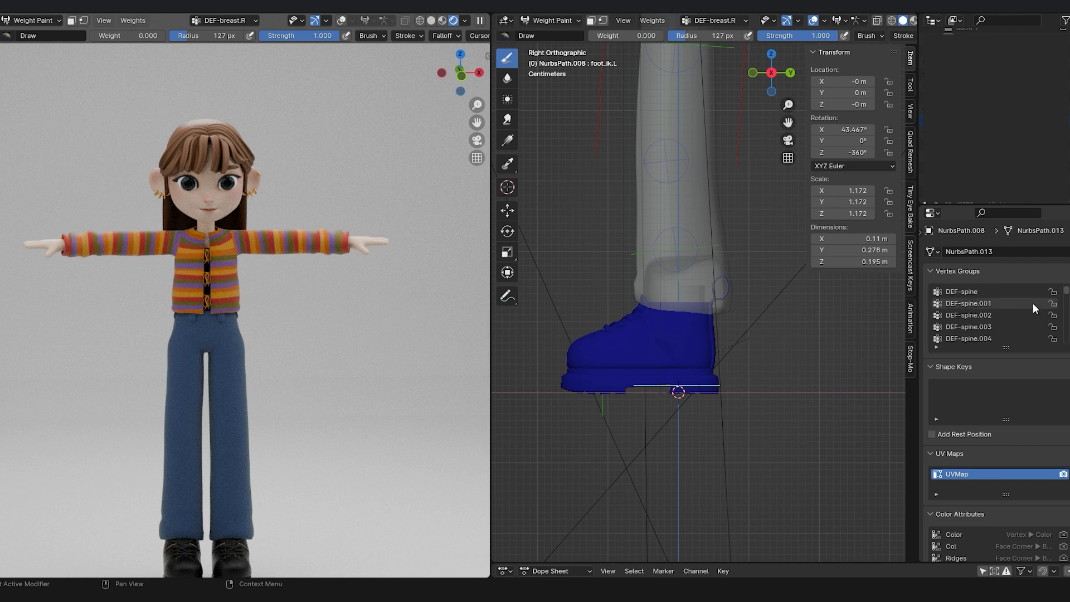
{"action": "scroll", "coordinate": [1017, 294], "scroll_direction": "down", "scroll_amount": 10}
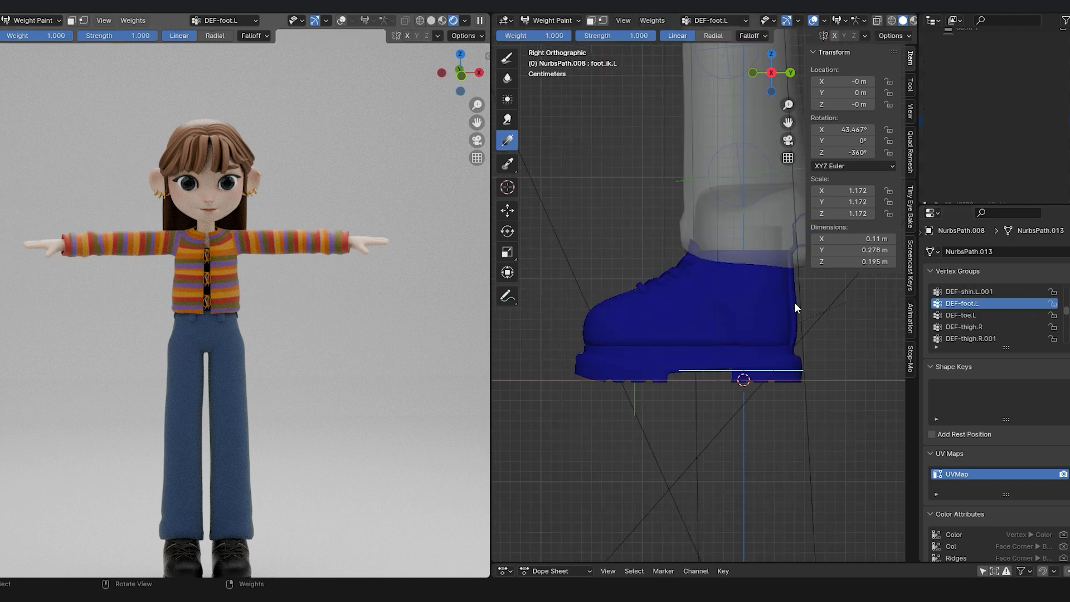
Apply linear weight gradients at weight 1.000 along the left shoe, fading DEF-toe.L from the toe cap toward the ankle.
{"action": "left_click_drag", "start_coordinate": [796, 303], "coordinate": [597, 295]}
{"action": "left_click", "coordinate": [979, 316]}
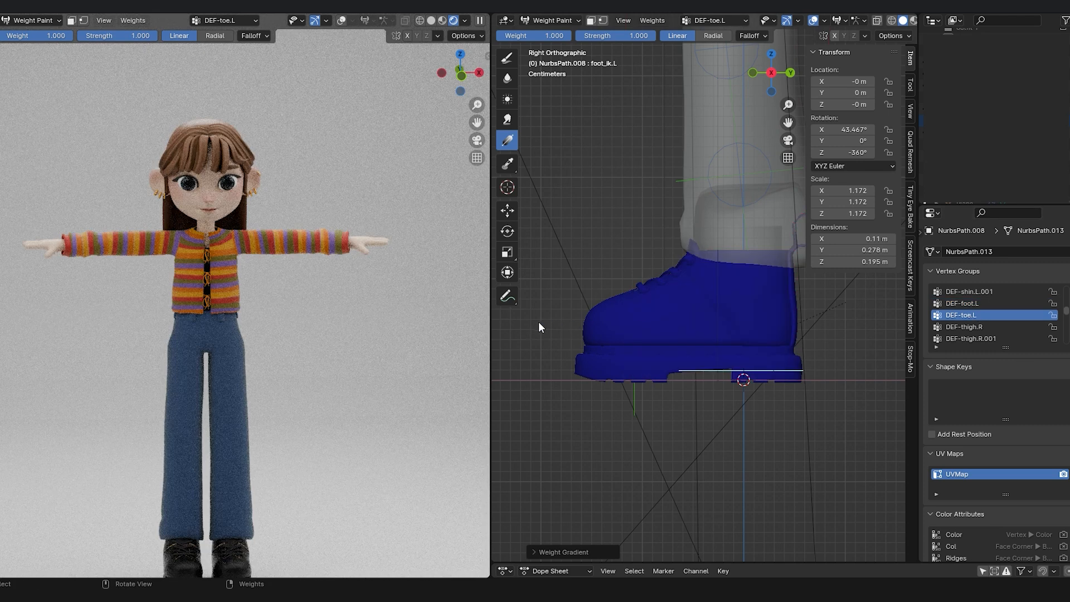
{"action": "left_click_drag", "start_coordinate": [534, 321], "coordinate": [721, 318]}
{"action": "left_click_drag", "start_coordinate": [582, 328], "coordinate": [688, 315]}
{"action": "left_click_drag", "start_coordinate": [587, 319], "coordinate": [687, 315]}
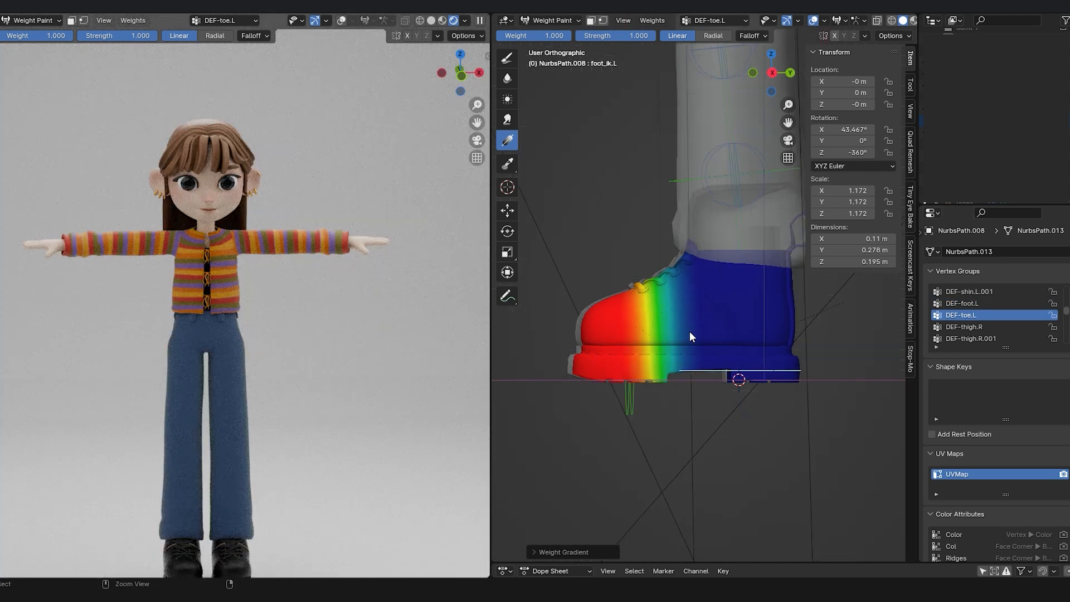
Switch the rig to Pose Mode and move the foot_ik.L control to test the left shoe's deformation.
{"action": "left_click", "coordinate": [551, 20]}
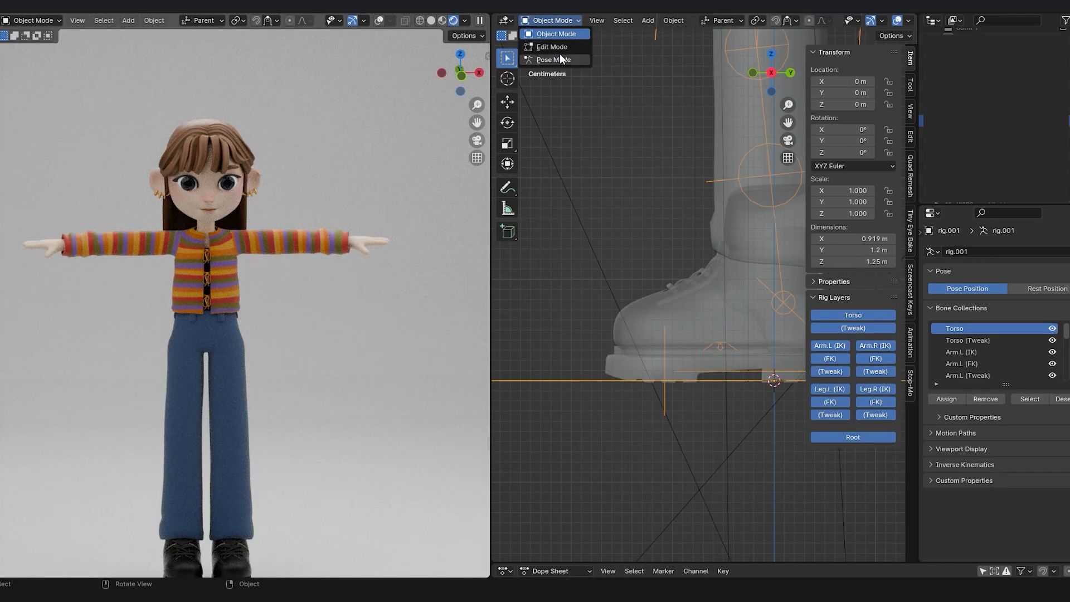
{"action": "left_click", "coordinate": [557, 59]}
{"action": "scroll", "coordinate": [746, 315], "scroll_direction": "down", "scroll_amount": 2}
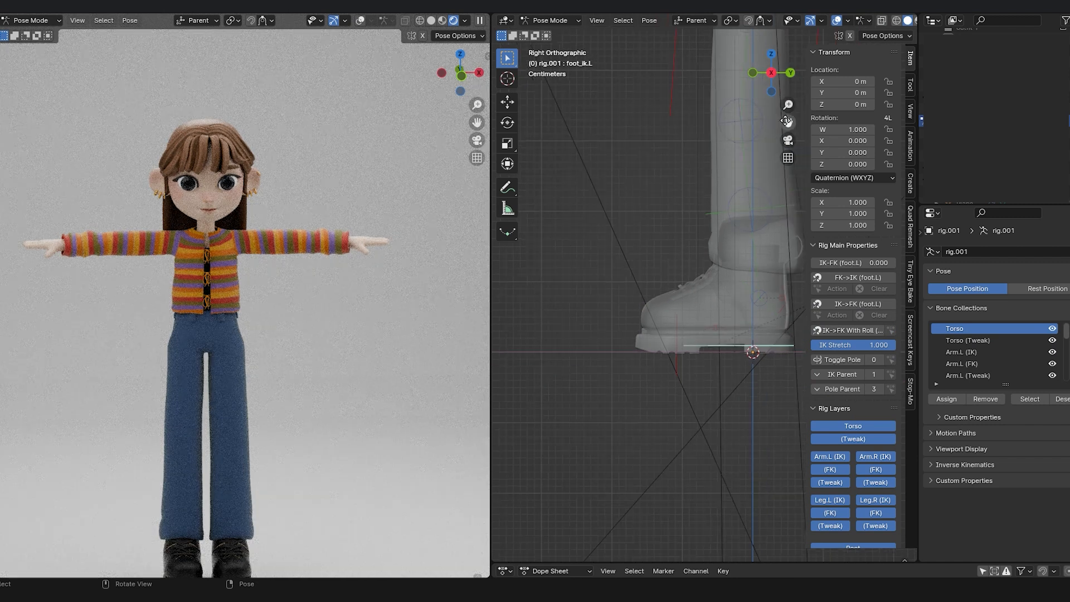
{"action": "key", "text": "g"}
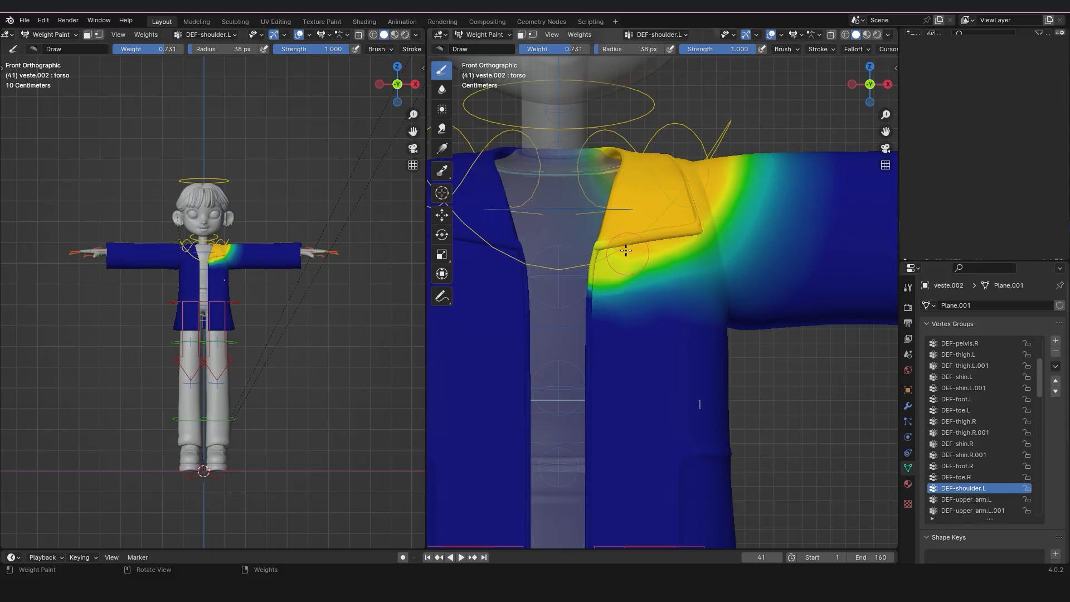
Trim the DEF-shoulder.L weights around the jacket's left shoulder using brush weight 0 and radius 64 px.
{"action": "scroll", "coordinate": [723, 331], "scroll_direction": "down", "scroll_amount": 3}
{"action": "middle_click_drag", "start_coordinate": [715, 293], "coordinate": [779, 292]}
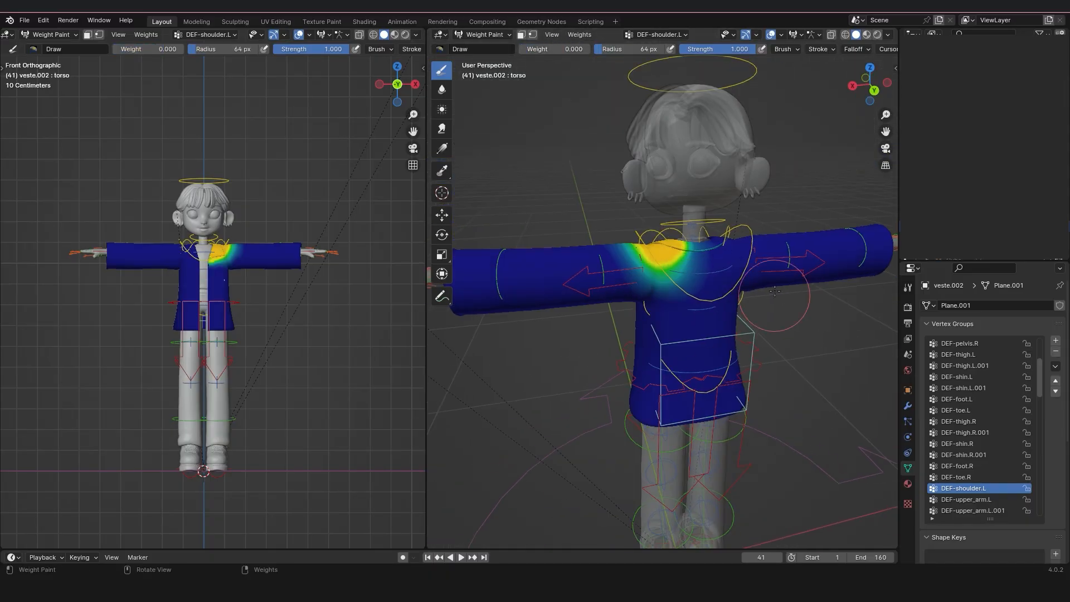
Clean up the DEF-upper_arm.L weights around the jacket's left upper sleeve with brush weight 0 and radius 120 px.
{"action": "left_click", "coordinate": [972, 500]}
{"action": "key", "text": "KP_1"}
{"action": "scroll", "coordinate": [835, 227], "scroll_direction": "up", "scroll_amount": 3}
{"action": "middle_click_drag", "start_coordinate": [836, 227], "coordinate": [795, 225], "text": "shift"}
{"action": "key", "text": "f"}
{"action": "left_click", "coordinate": [656, 291]}
{"action": "middle_click_drag", "start_coordinate": [654, 406], "coordinate": [694, 366]}
{"action": "key", "text": "KP_1"}
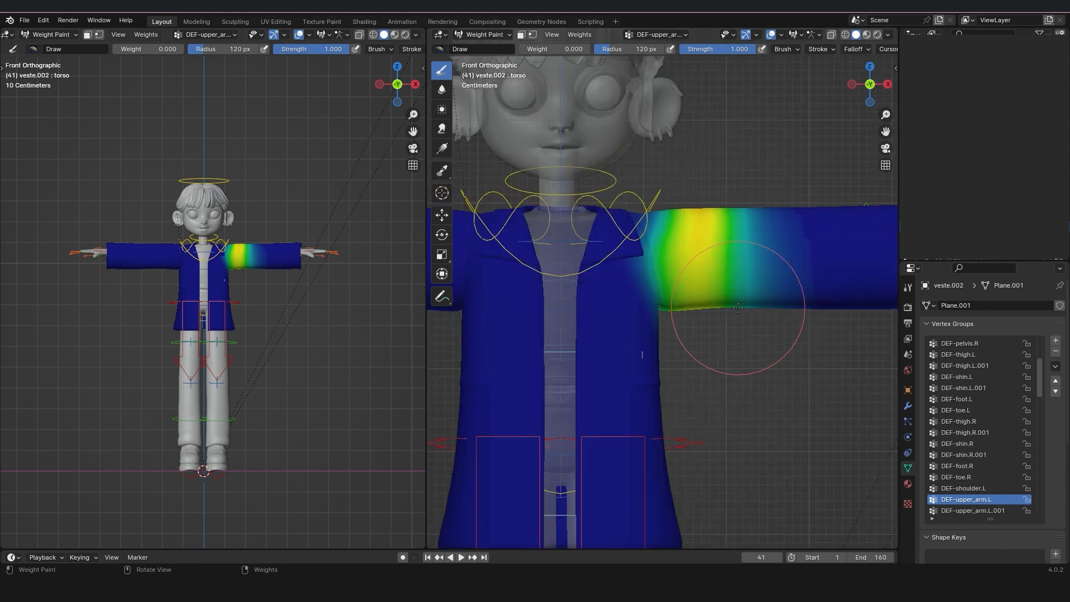
Examine the DEF-upper_arm.L.001 weights on the jacket's left sleeve.
{"action": "left_click", "coordinate": [973, 511]}
{"action": "left_click", "coordinate": [972, 510]}
{"action": "middle_click_drag", "start_coordinate": [892, 134], "coordinate": [734, 133], "text": "shift"}
Set the brush weight to 0.085 and paint the DEF-forearm.L weights on the jacket's left sleeve.
{"action": "left_click_drag", "start_coordinate": [543, 49], "coordinate": [559, 49]}
{"action": "left_click", "coordinate": [973, 477]}
{"action": "left_click", "coordinate": [973, 488]}
{"action": "left_click", "coordinate": [973, 499]}
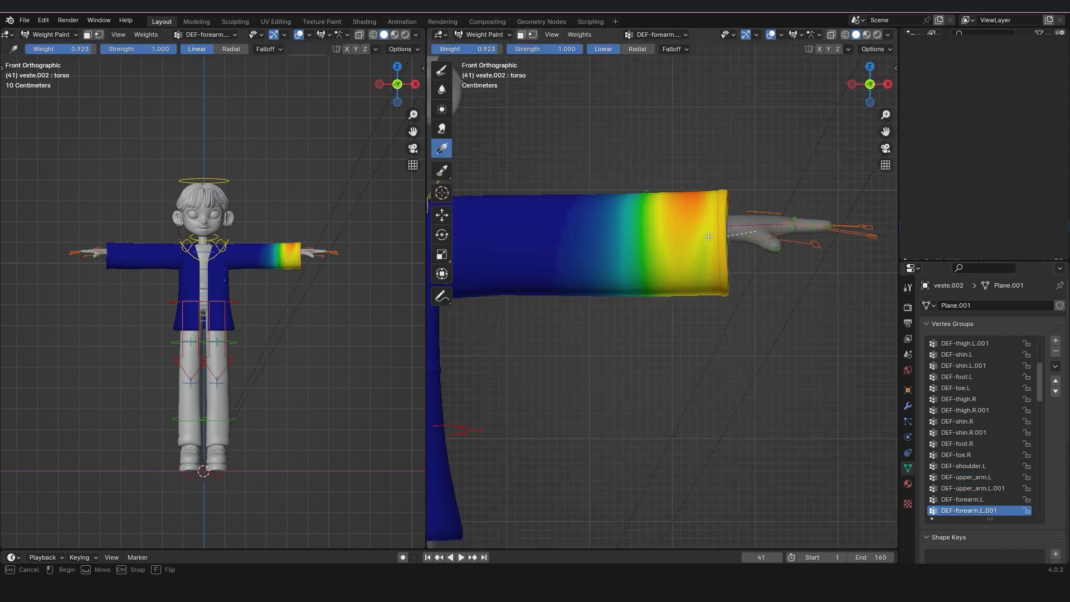
{"action": "left_click_drag", "start_coordinate": [708, 236], "coordinate": [663, 239]}
Apply a weight gradient at weight 0 to DEF-hand.L on the jacket's left sleeve.
{"action": "scroll", "coordinate": [965, 499], "scroll_direction": "down", "scroll_amount": 2}
{"action": "left_click", "coordinate": [965, 500]}
{"action": "middle_click_drag", "start_coordinate": [669, 223], "coordinate": [637, 223], "text": "shift"}
{"action": "left_click_drag", "start_coordinate": [495, 49], "coordinate": [432, 49]}
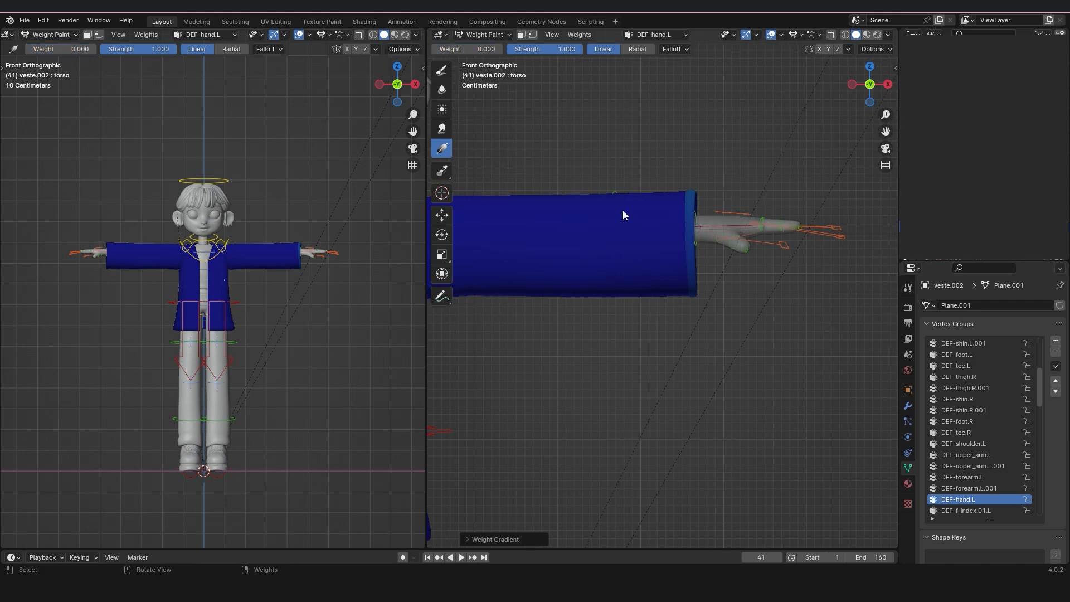
Paint the DEF-shoulder.R weights over the jacket's right collar with the Draw brush at weight 0.854 and radius 120 px.
{"action": "scroll", "coordinate": [977, 444], "scroll_direction": "down", "scroll_amount": 5}
{"action": "left_click", "coordinate": [977, 444]}
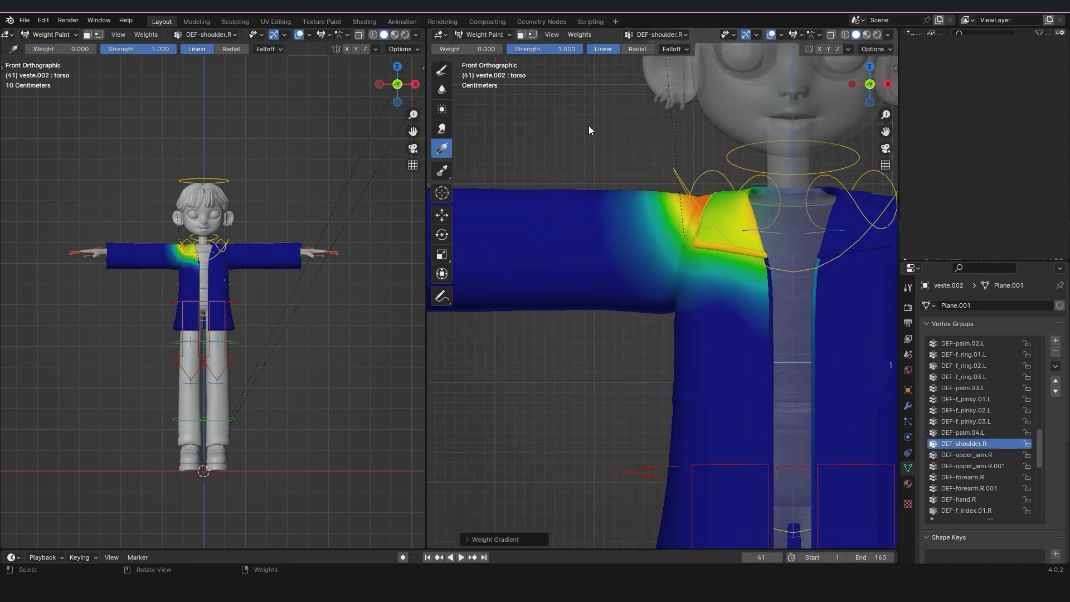
{"action": "left_click_drag", "start_coordinate": [708, 214], "coordinate": [736, 232]}
{"action": "mouse_move", "coordinate": [657, 246]}
{"action": "middle_mouse_down"}
{"action": "mouse_move", "coordinate": [780, 295]}
{"action": "mouse_move", "coordinate": [880, 261]}
{"action": "middle_mouse_up"}
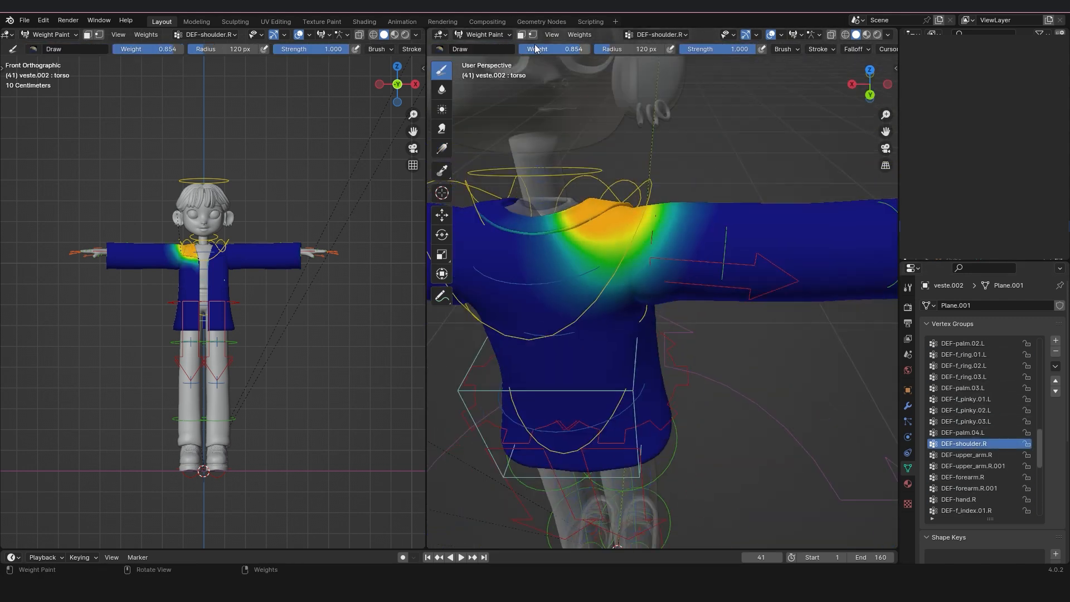
Trim the DEF-shoulder.R weights around the jacket's right shoulder with brush weight 0 and radius 78 px.
{"action": "middle_click_drag", "start_coordinate": [666, 264], "coordinate": [647, 305]}
{"action": "key", "text": "KP_1"}
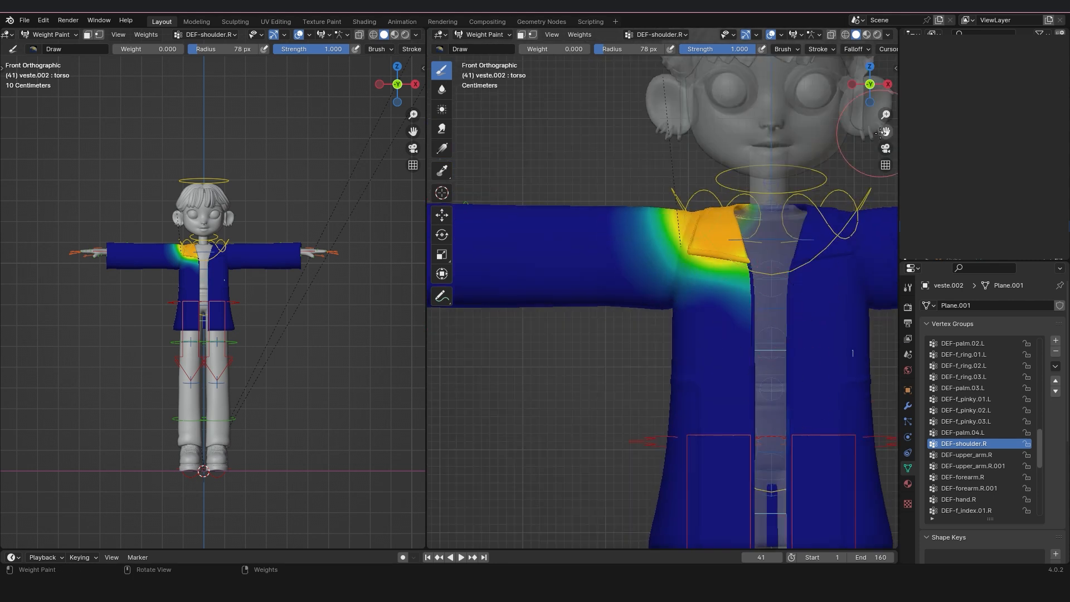
{"action": "middle_click_drag", "start_coordinate": [799, 345], "coordinate": [730, 257], "text": "shift"}
Clean up the DEF-upper_arm.R weights on the jacket's right upper sleeve with brush weight 0 and radius 109 px.
{"action": "left_click", "coordinate": [972, 456]}
{"action": "middle_click_drag", "start_coordinate": [702, 210], "coordinate": [774, 229], "text": "shift"}
{"action": "key", "text": "f"}
{"action": "left_click", "coordinate": [700, 286]}
{"action": "middle_click_drag", "start_coordinate": [700, 286], "coordinate": [733, 310]}
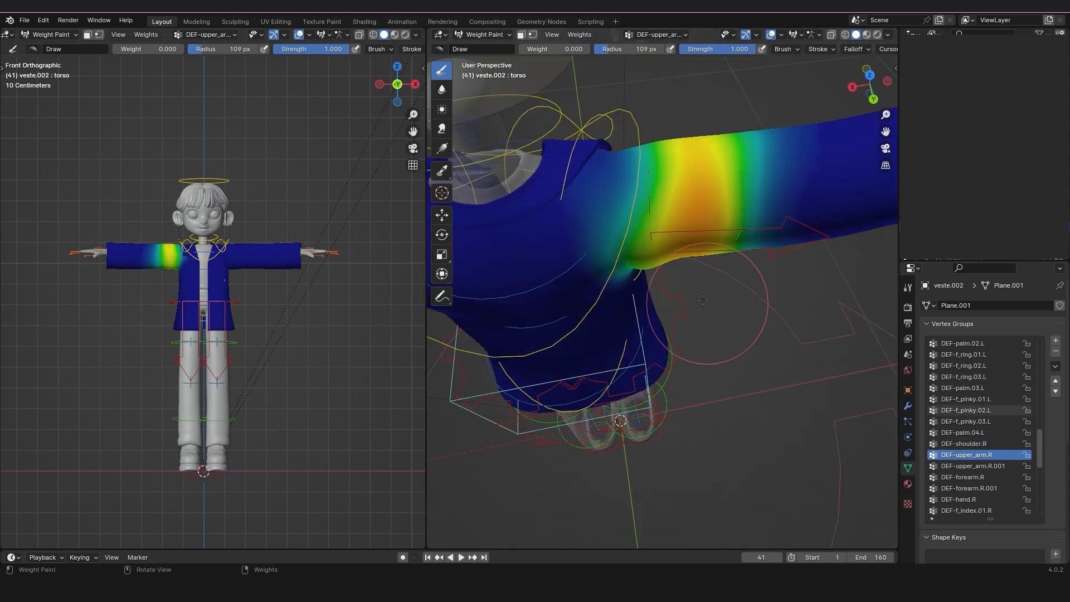
Examine the DEF-upper_arm.R.001 and DEF-forearm.R weights on the jacket's right sleeve.
{"action": "left_click", "coordinate": [970, 466]}
{"action": "key", "text": "KP_1"}
{"action": "scroll", "coordinate": [680, 240], "scroll_direction": "down", "scroll_amount": 1}
{"action": "middle_click_drag", "start_coordinate": [680, 239], "coordinate": [861, 265], "text": "shift"}
{"action": "left_click", "coordinate": [958, 477]}
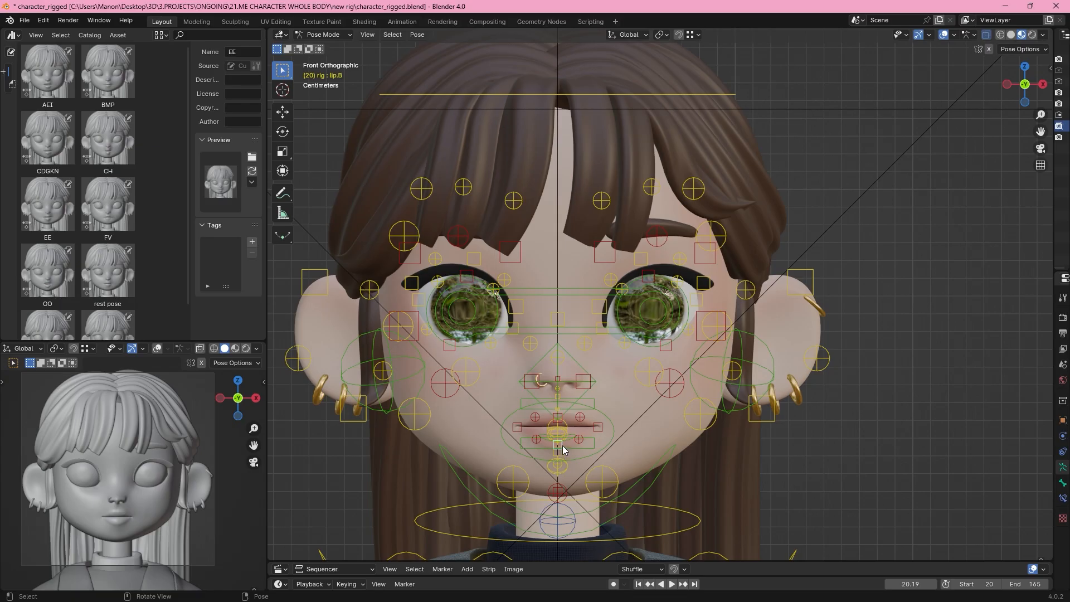
Try moving the lower-lip control and the left mouth-corner control of the face rig.
{"action": "key", "text": "g"}
{"action": "right_click", "coordinate": [564, 451]}
{"action": "left_click", "coordinate": [605, 425]}
{"action": "key", "text": "g"}
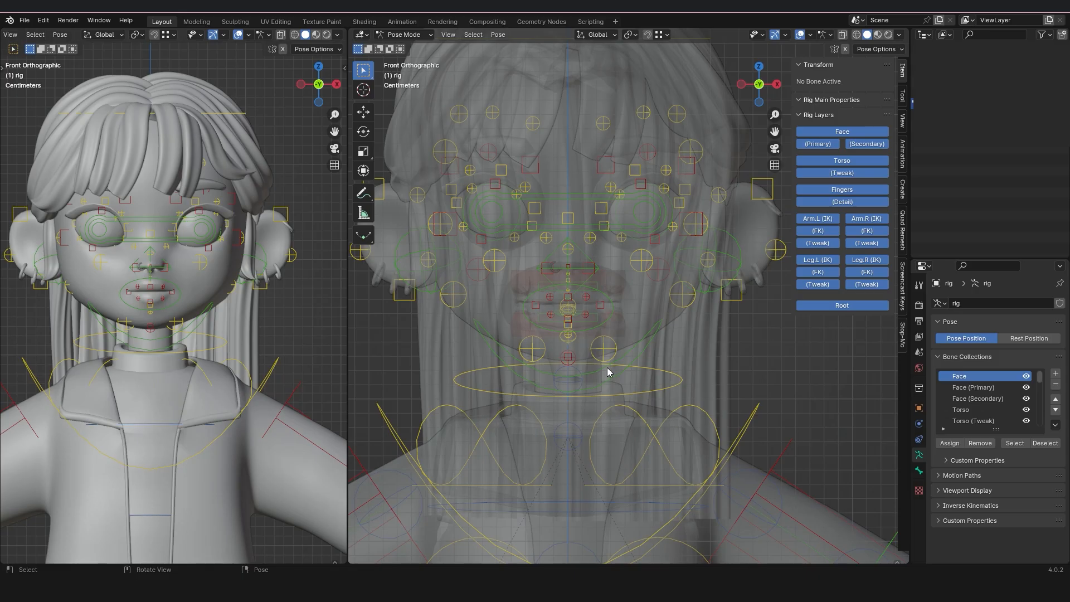
Try opening the mouth by moving the jaw_master control down, and clear its location.
{"action": "left_click", "coordinate": [626, 357]}
{"action": "key", "text": "g"}
{"action": "key", "text": "z"}
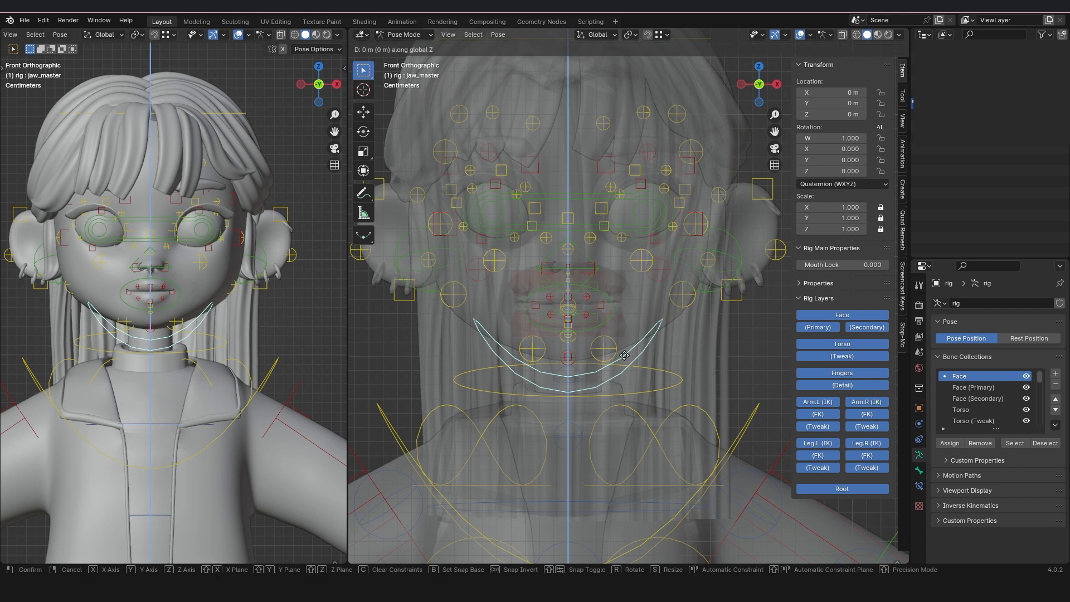
{"action": "left_click", "coordinate": [620, 368]}
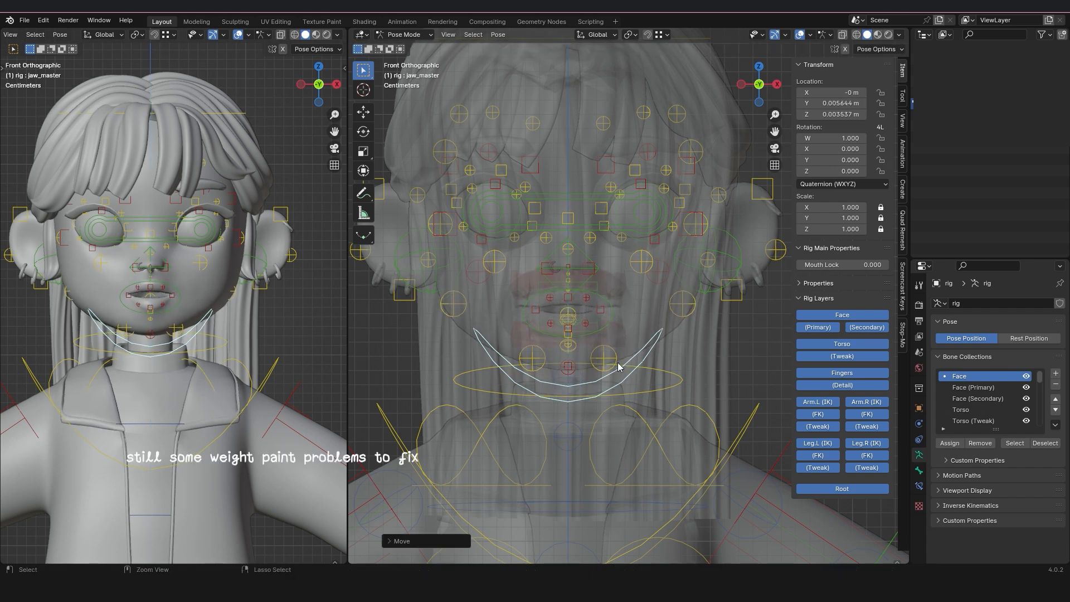
{"action": "scroll", "coordinate": [611, 309], "scroll_direction": "up", "scroll_amount": 1}
{"action": "key", "text": "g"}
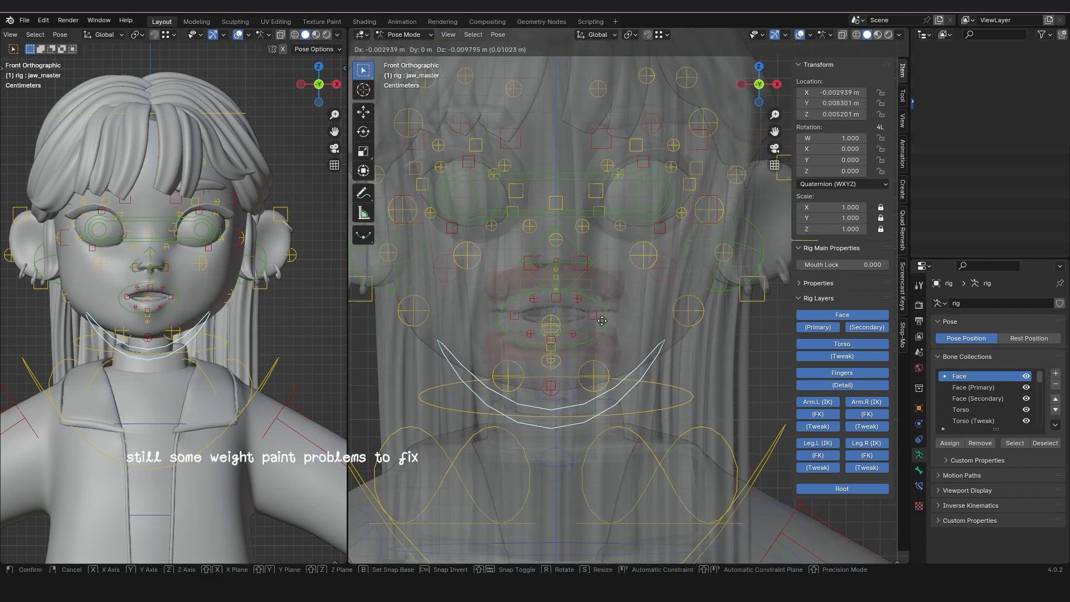
{"action": "left_click", "coordinate": [609, 316]}
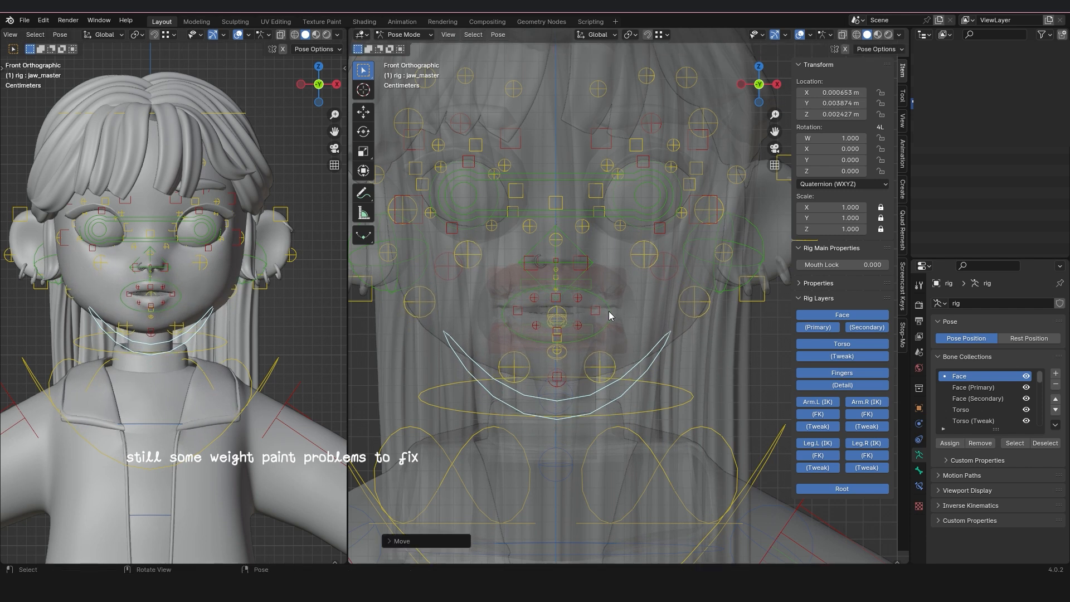
{"action": "key", "text": "alt+g"}
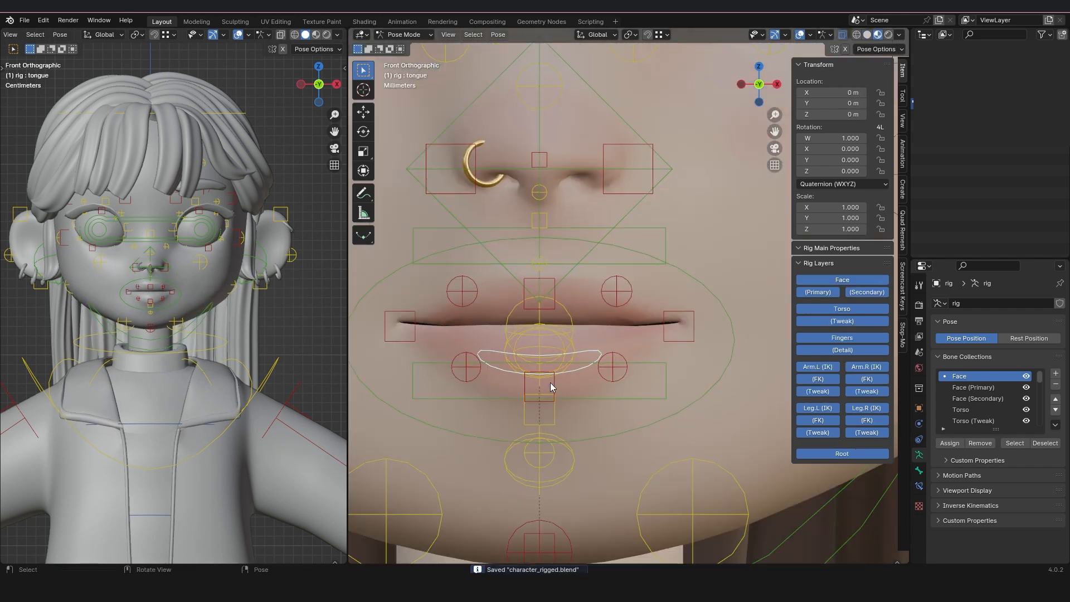
Try lowering the middle of the lower lip with the lip.B control.
{"action": "left_click", "coordinate": [550, 382]}
{"action": "key", "text": "g"}
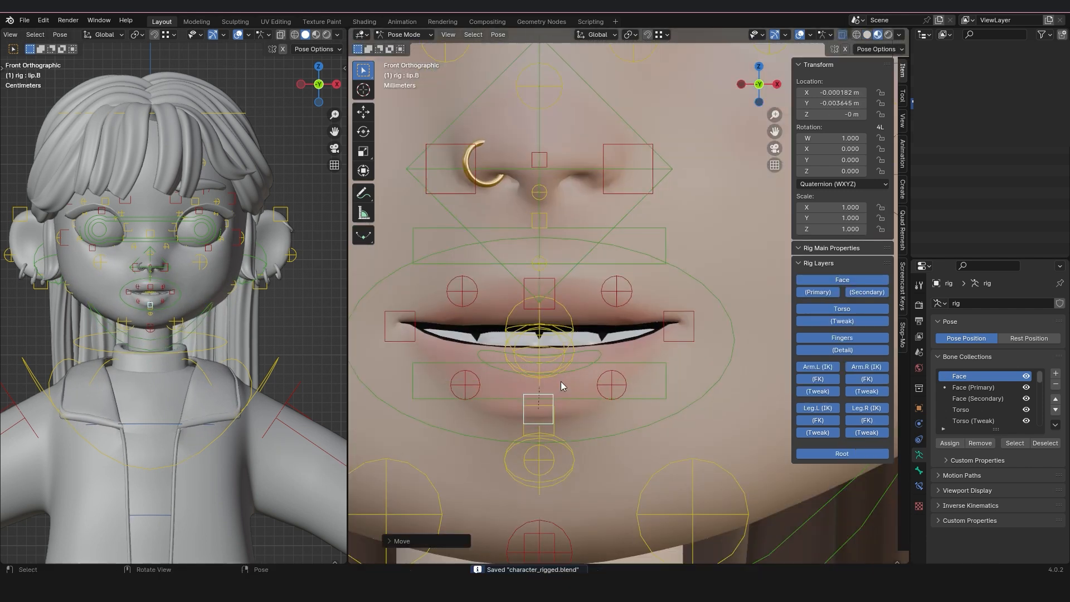
{"action": "right_click", "coordinate": [561, 381]}
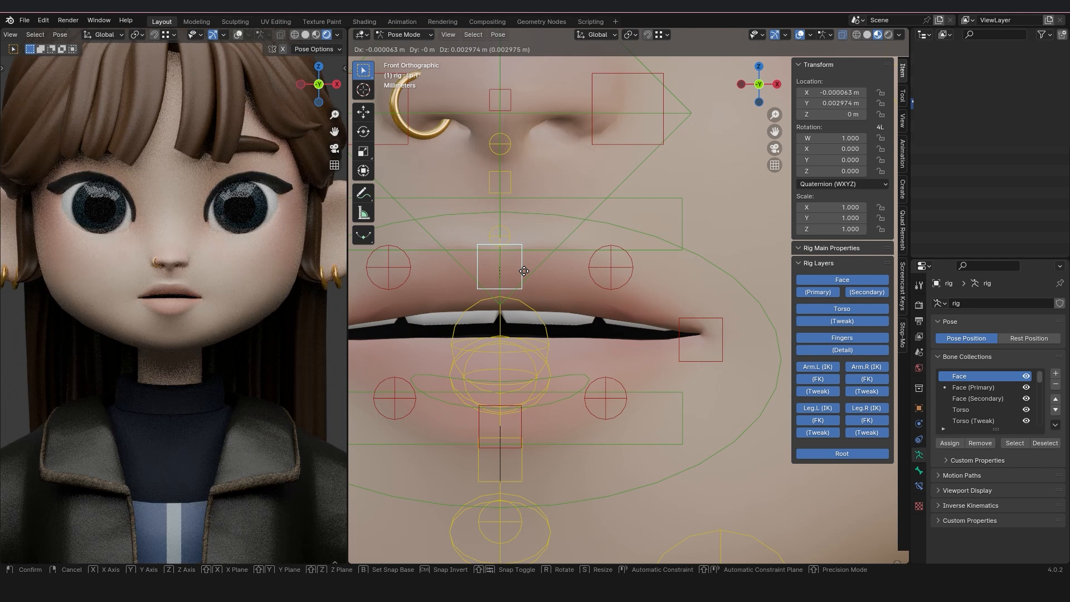
Try raising the middle of the upper lip with the lip.T control, and undo the move.
{"action": "right_click", "coordinate": [524, 272]}
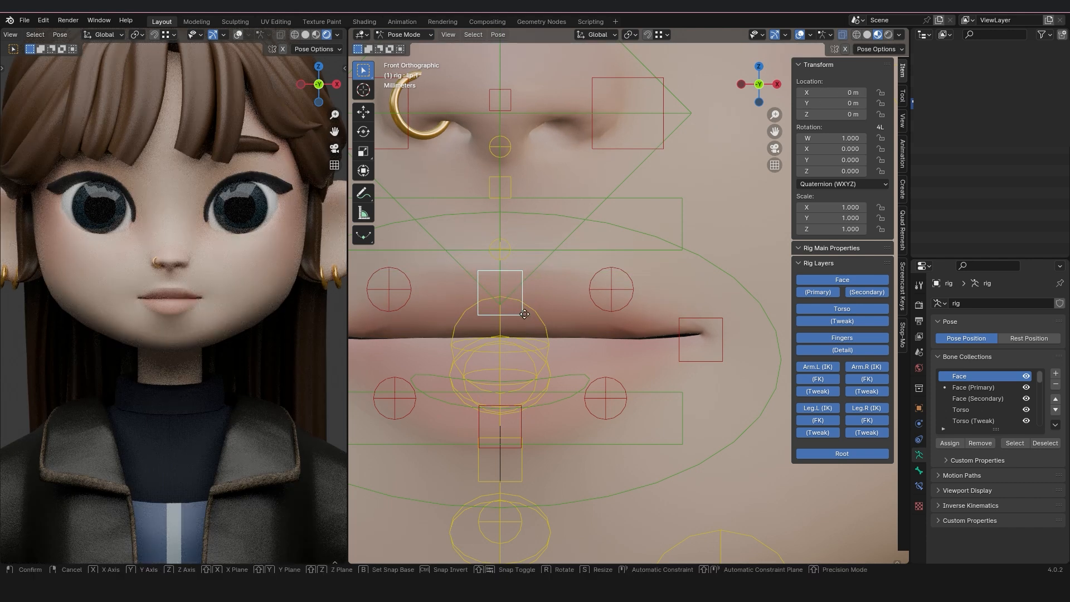
{"action": "key", "text": "z"}
{"action": "left_click", "coordinate": [529, 254]}
{"action": "key", "text": "ctrl+z"}
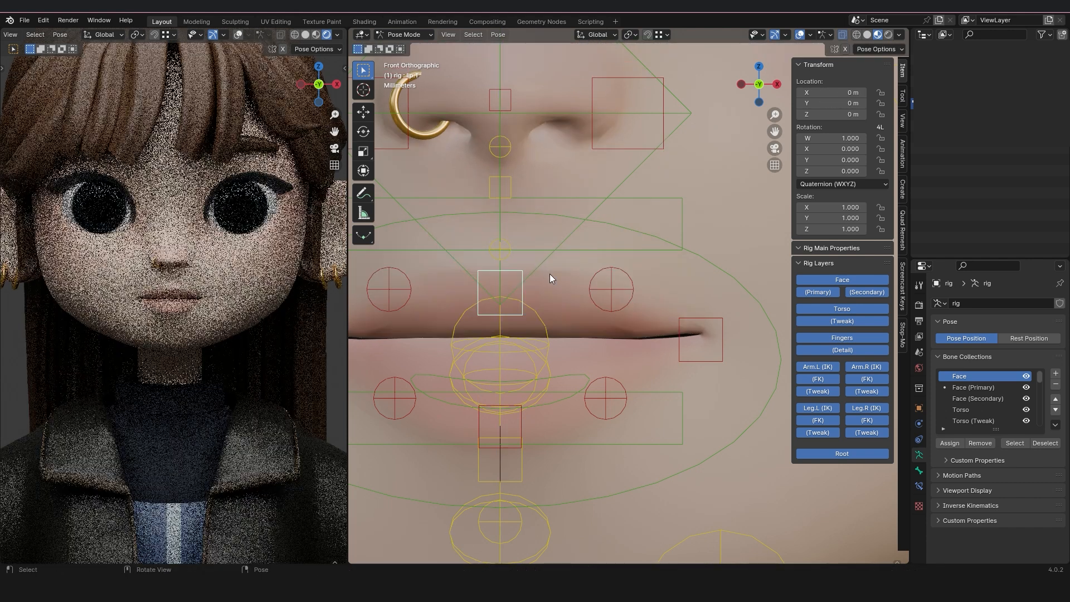
Try moving and then scaling up the mouth with the jaw_master_mouth control of the face rig.
{"action": "scroll", "coordinate": [679, 273], "scroll_direction": "down", "scroll_amount": 3}
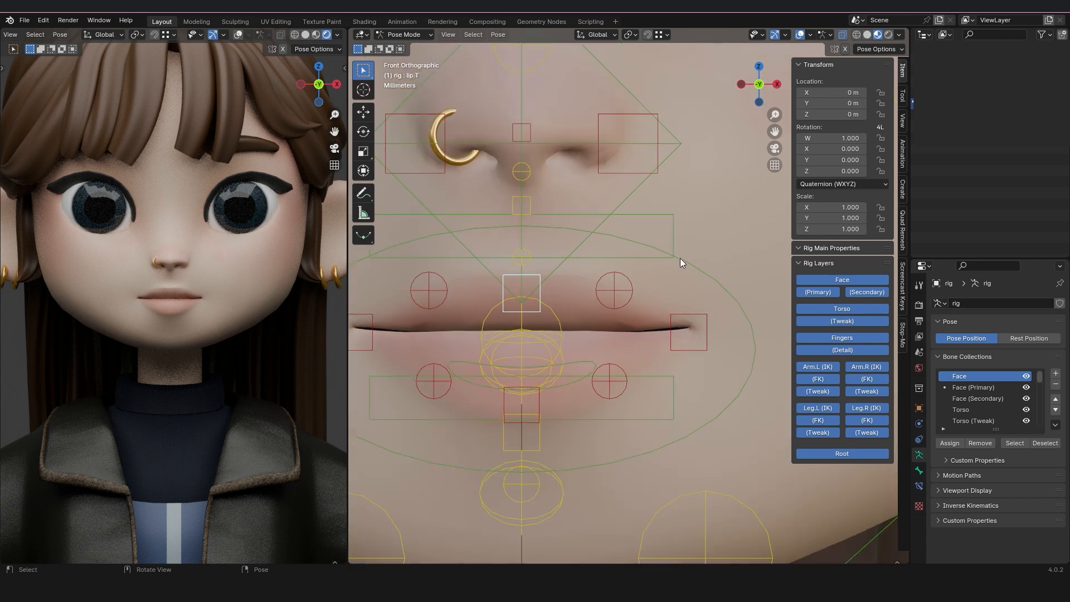
{"action": "left_click", "coordinate": [687, 265]}
{"action": "scroll", "coordinate": [683, 301], "scroll_direction": "down", "scroll_amount": 2}
{"action": "key", "text": "g"}
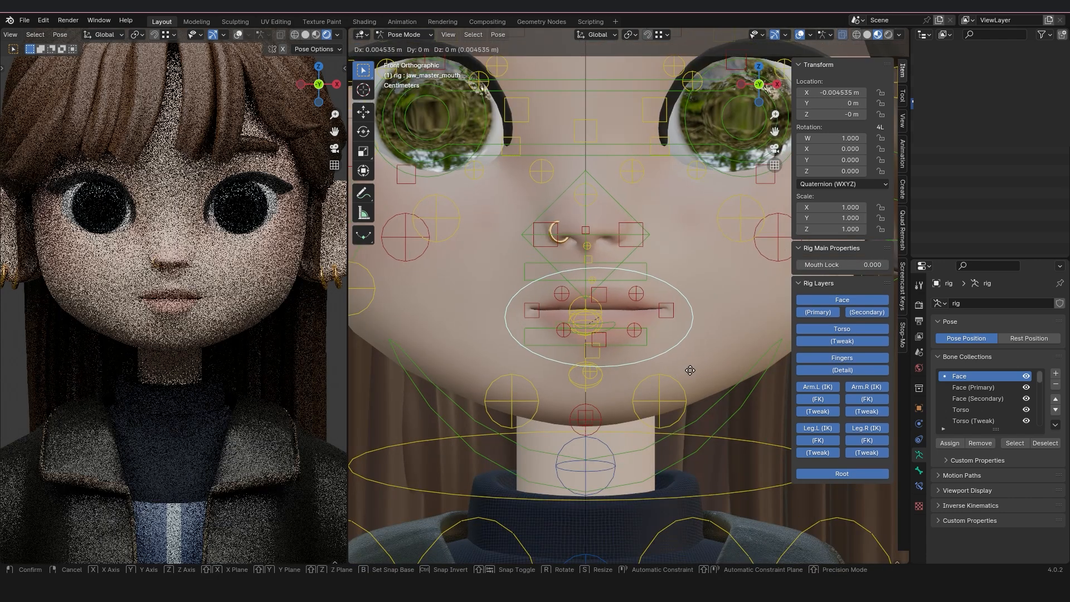
{"action": "key", "text": "s"}
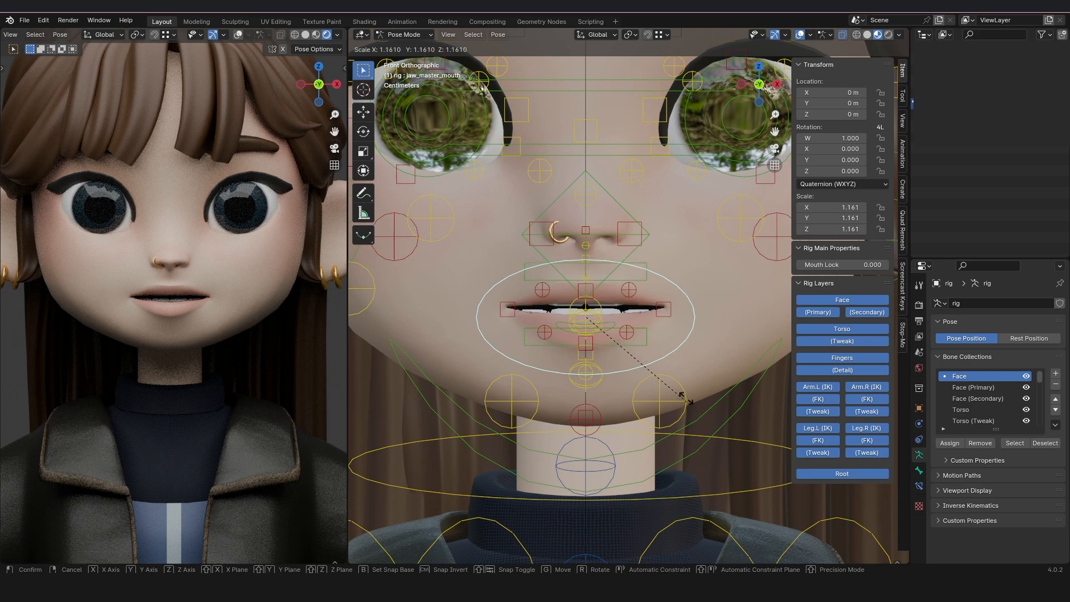
{"action": "left_click", "coordinate": [678, 379]}
{"action": "scroll", "coordinate": [604, 360], "scroll_direction": "up", "scroll_amount": 1}
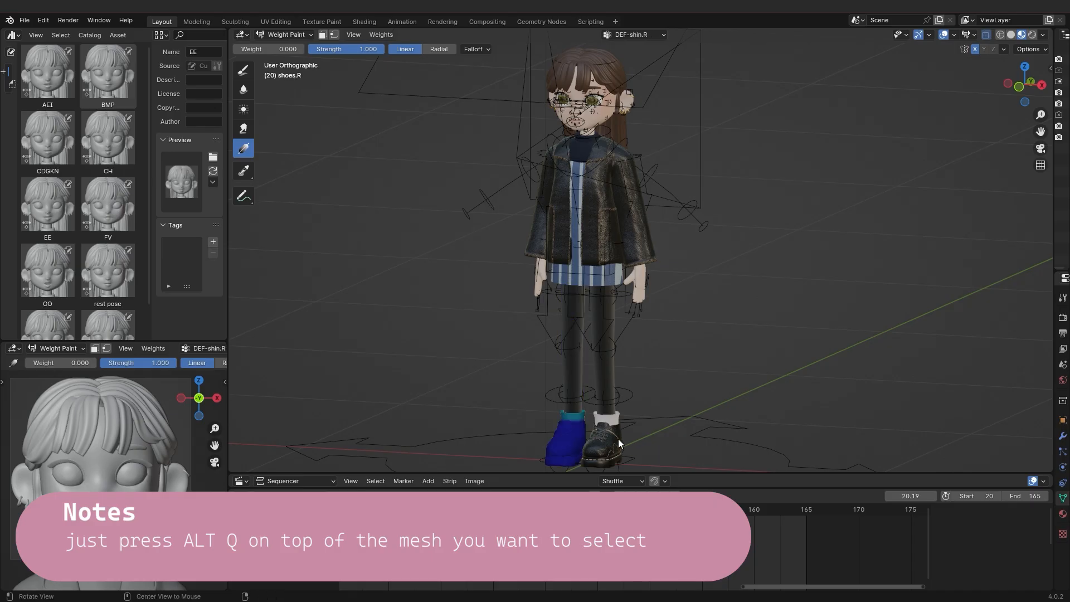
Switch weight painting directly from mesh to mesh, going through the shoes, legs, dress and arms.
{"action": "key", "text": "alt+q"}
{"action": "key", "text": "alt+q"}
{"action": "key", "text": "alt+q"}
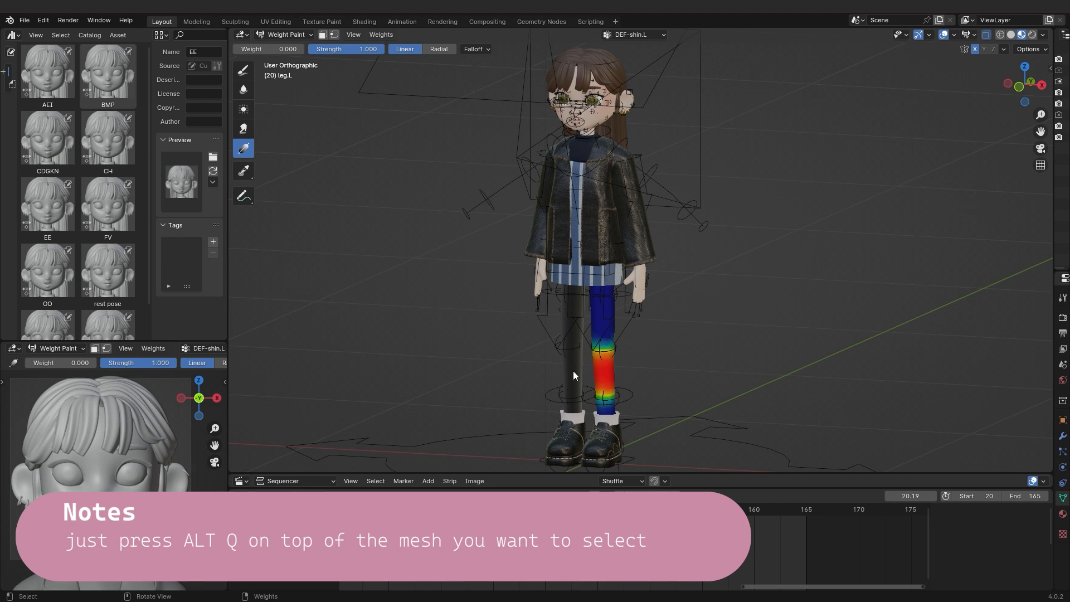
{"action": "key", "text": "alt+q"}
{"action": "key", "text": "alt+q"}
{"action": "key", "text": "alt+q"}
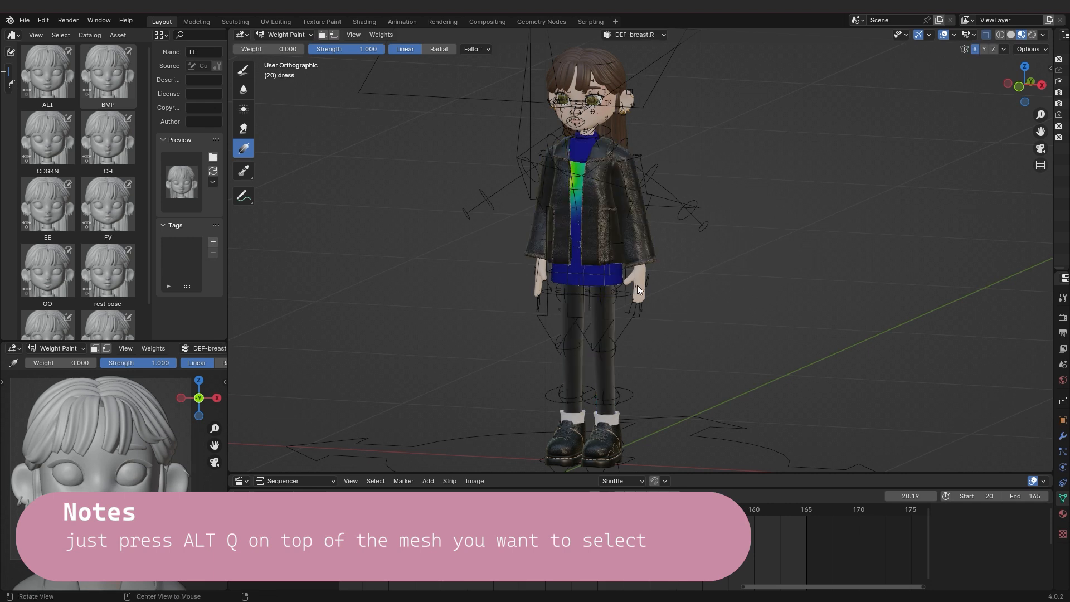
{"action": "key", "text": "alt+q"}
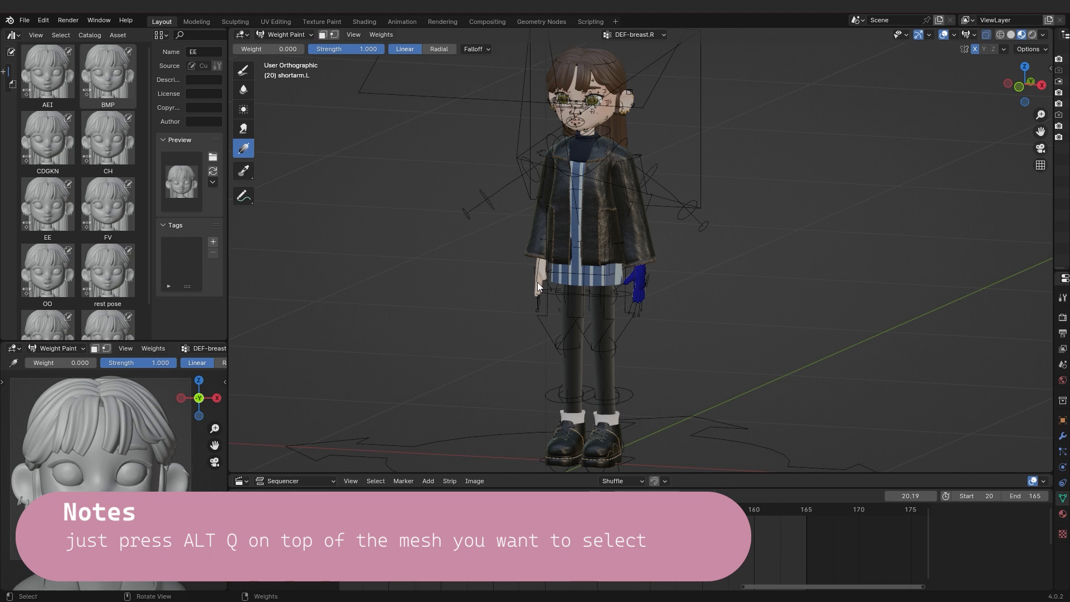
{"action": "key", "text": "alt+q"}
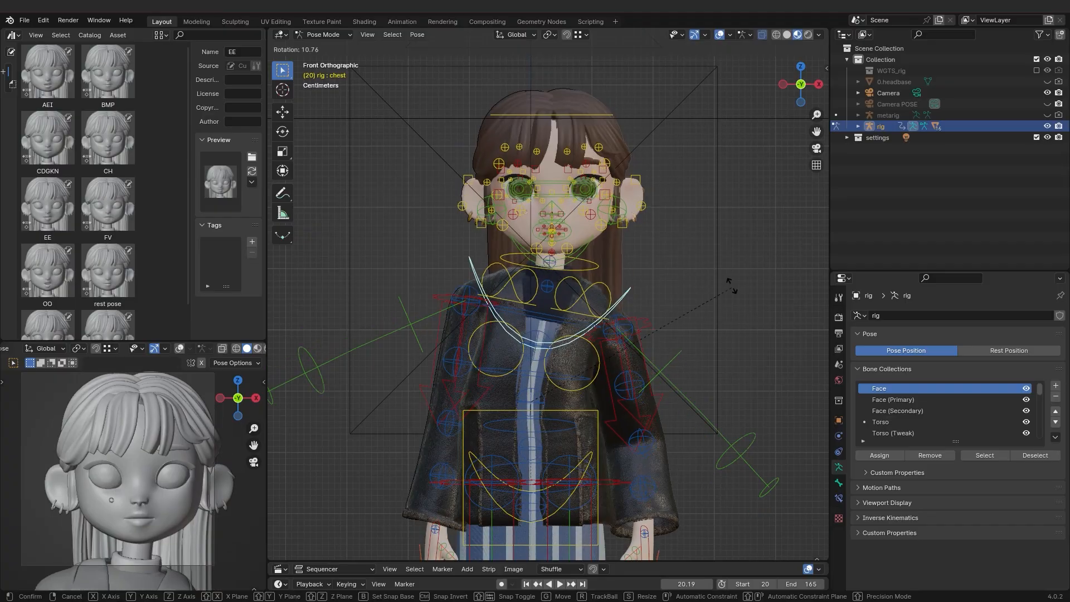
Try rotating the chest control of the rig, and undo the rotations.
{"action": "middle_click_drag", "start_coordinate": [747, 320], "coordinate": [677, 339]}
{"action": "key", "text": "r"}
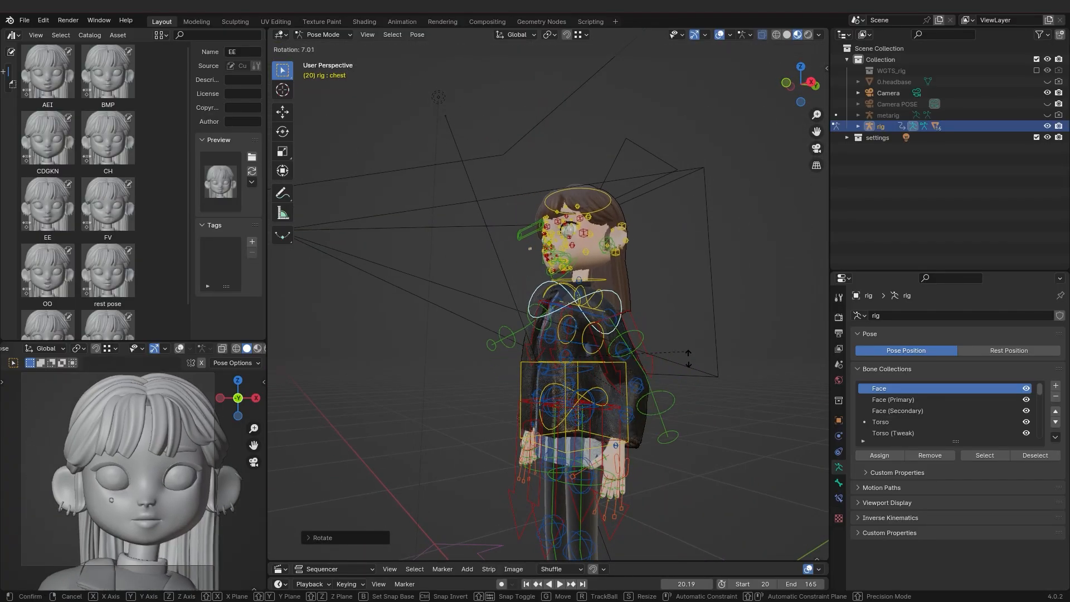
{"action": "left_click", "coordinate": [691, 365]}
{"action": "key", "text": "KP_1"}
{"action": "key", "text": "ctrl+z"}
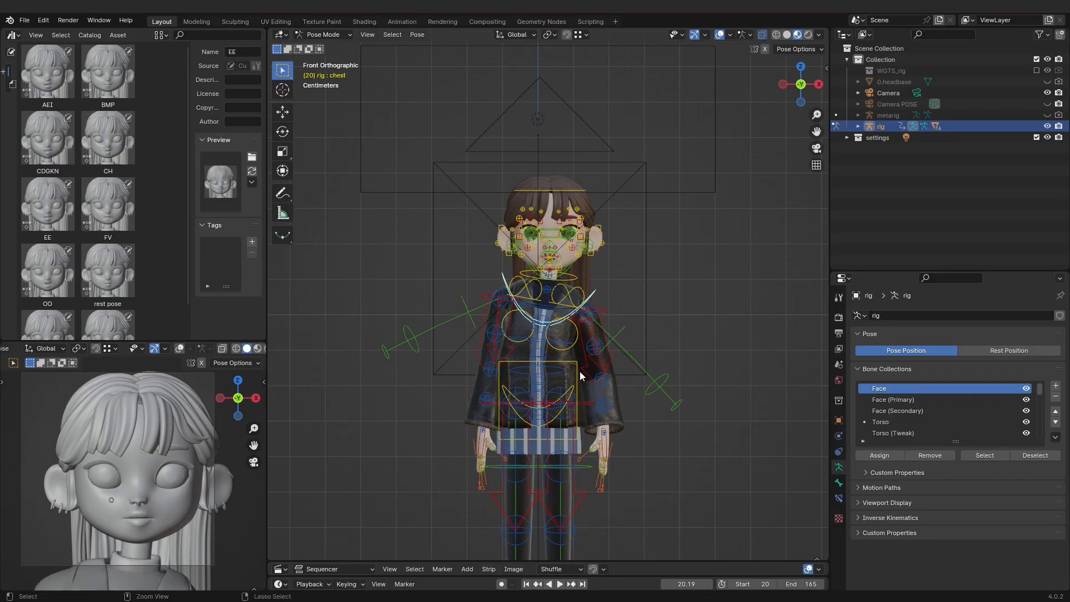
{"action": "key", "text": "ctrl+z"}
Try lowering the whole body with the torso control, in the front view and in the side view.
{"action": "left_click", "coordinate": [580, 389]}
{"action": "key", "text": "g"}
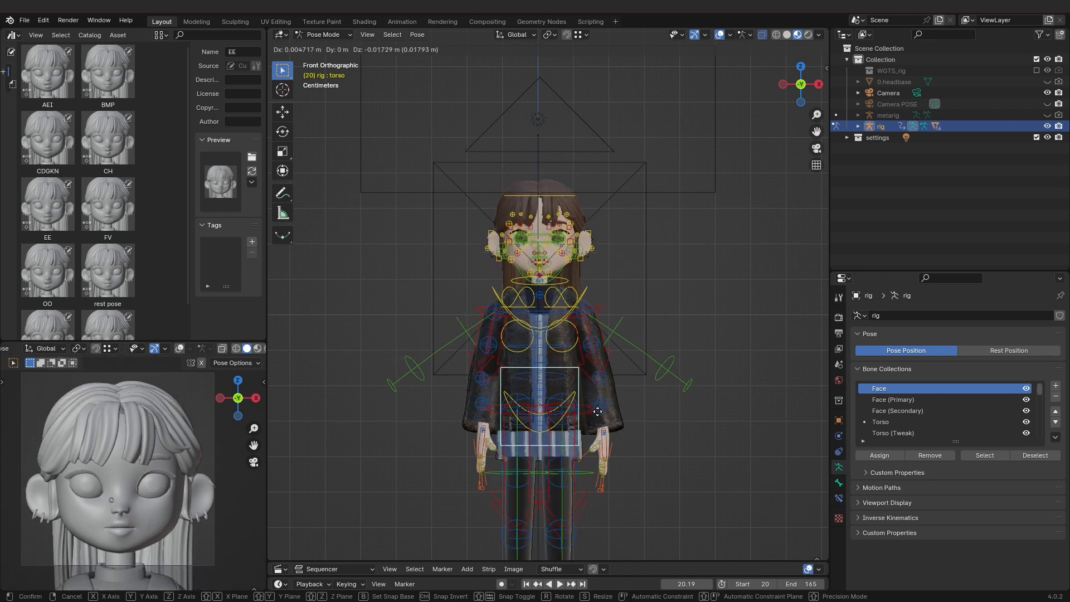
{"action": "left_click", "coordinate": [601, 438]}
{"action": "scroll", "coordinate": [783, 199], "scroll_direction": "down", "scroll_amount": 2}
{"action": "scroll", "coordinate": [649, 284], "scroll_direction": "up", "scroll_amount": 2}
{"action": "key", "text": "g"}
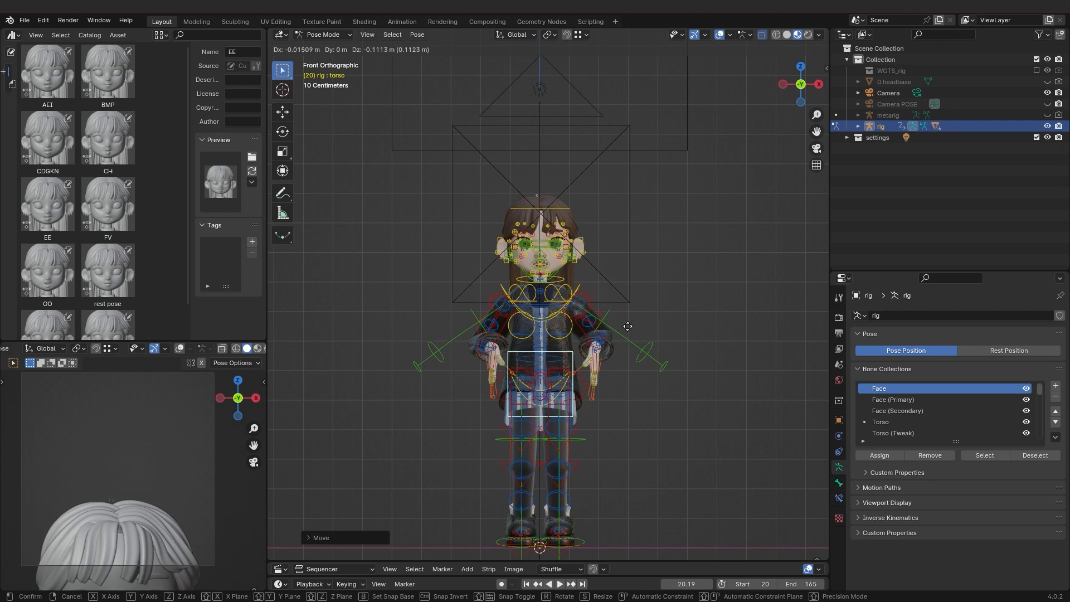
{"action": "key", "text": "KP_3"}
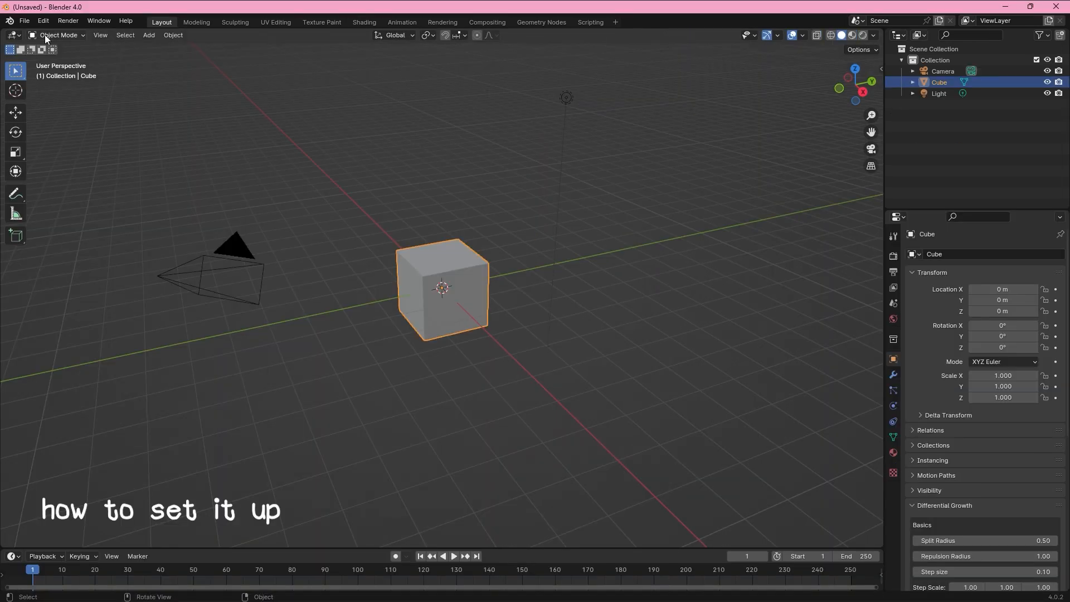
Find the Rigging: Rigify add-on by searching the add-ons for "rig", and save the preferences.
{"action": "left_click", "coordinate": [42, 20]}
{"action": "left_click", "coordinate": [67, 167]}
{"action": "left_click", "coordinate": [305, 46]}
{"action": "type", "text": "rig"}
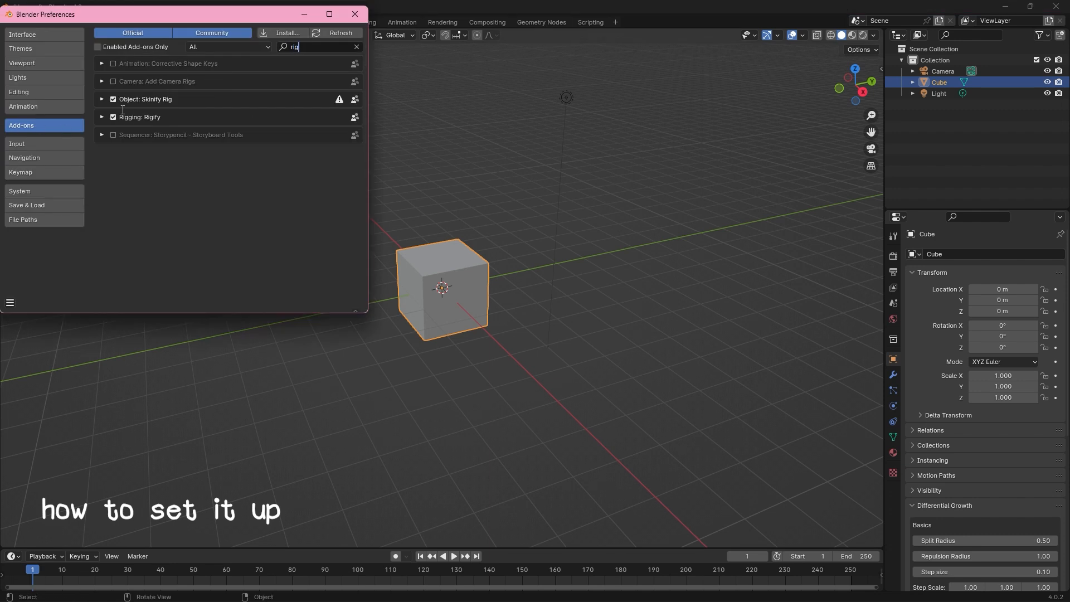
{"action": "left_click", "coordinate": [9, 302]}
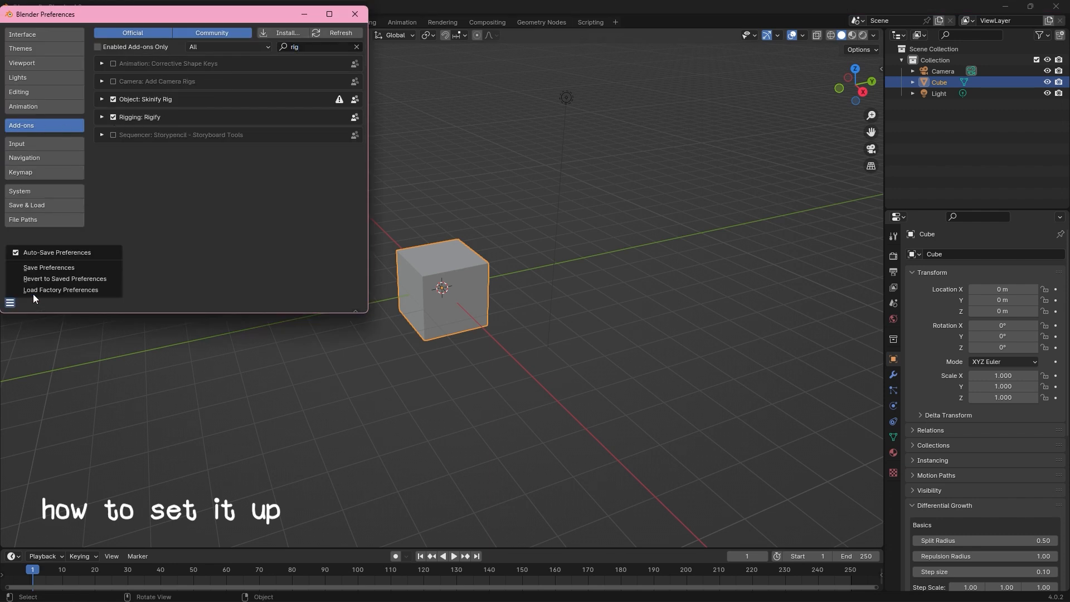
{"action": "left_click", "coordinate": [355, 13]}
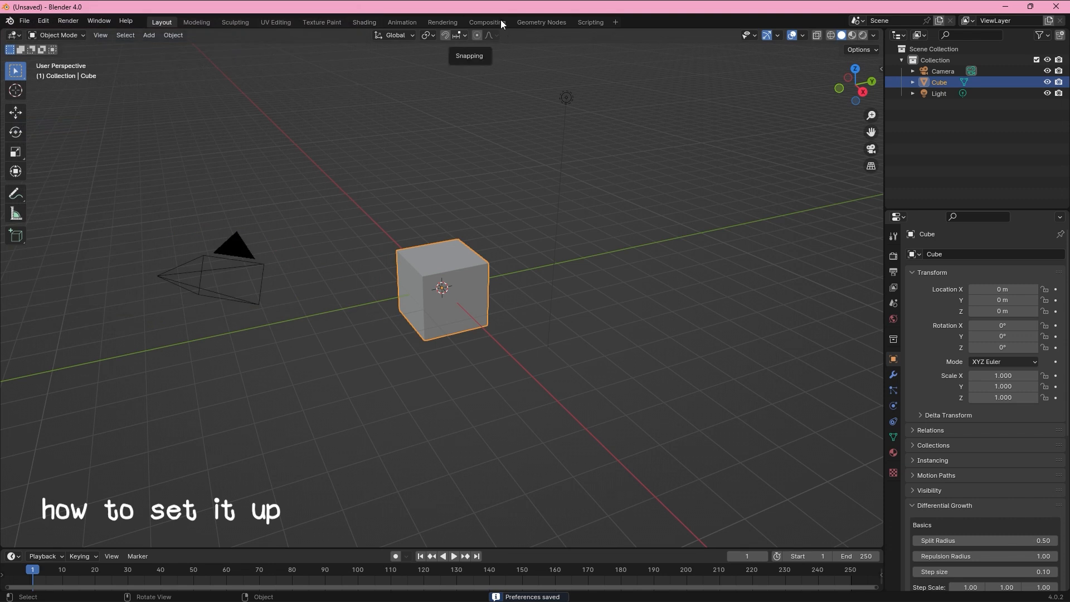
{"action": "left_click", "coordinate": [490, 246]}
{"action": "key", "text": "shift+a"}
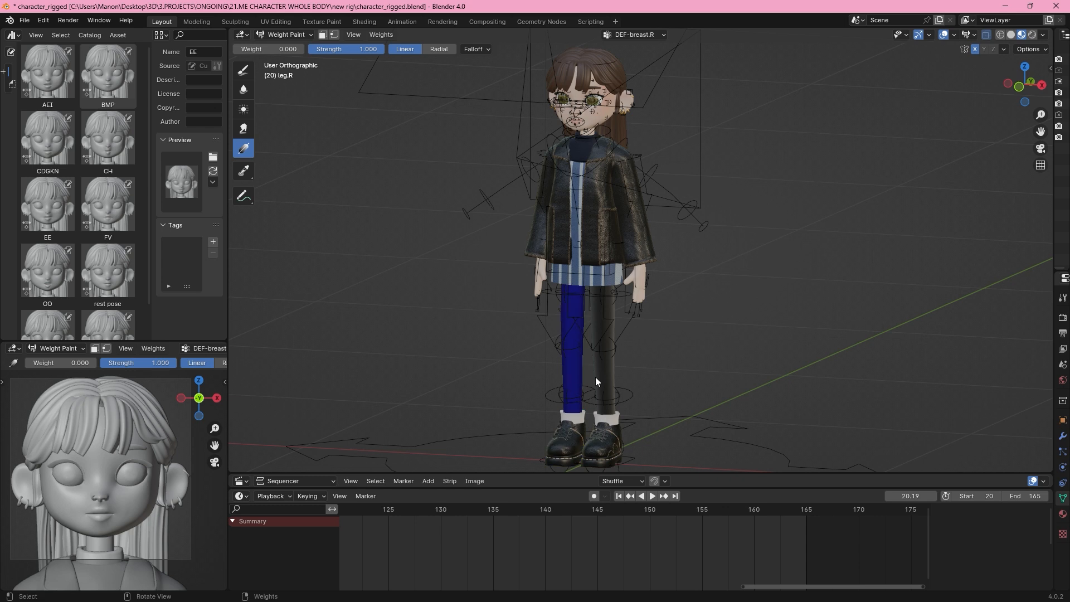
Switch weight painting from the leg.R mesh to the other leg.
{"action": "key", "text": "alt+q"}
{"action": "key", "text": "alt+q"}
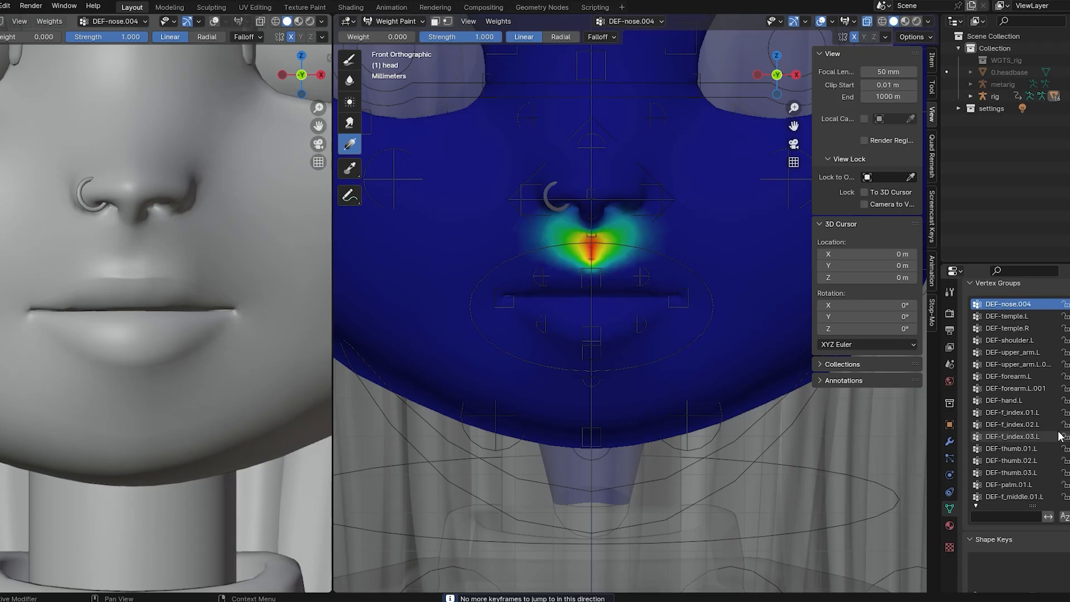
Go through the head's vertex groups one after another and examine the weights on the face.
{"action": "key", "text": "Down"}
{"action": "key", "text": "Down"}
{"action": "key", "text": "Down"}
{"action": "key", "text": "Down"}
{"action": "key", "text": "Down"}
{"action": "key", "text": "Down"}
{"action": "key", "text": "Down"}
{"action": "key", "text": "Down"}
{"action": "key", "text": "Down"}
{"action": "key", "text": "Up"}
{"action": "key", "text": "Up"}
{"action": "key", "text": "Up"}
{"action": "key", "text": "Up"}
{"action": "key", "text": "Up"}
{"action": "key", "text": "Up"}
{"action": "key", "text": "Up"}
{"action": "key", "text": "Up"}
{"action": "key", "text": "Up"}
{"action": "key", "text": "Up"}
{"action": "key", "text": "Up"}
{"action": "key", "text": "Up"}
{"action": "key", "text": "Up"}
{"action": "key", "text": "Up"}
{"action": "key", "text": "Up"}
{"action": "key", "text": "Up"}
{"action": "scroll", "coordinate": [1019, 415], "scroll_direction": "up", "scroll_amount": 10, "text": "ctrl"}
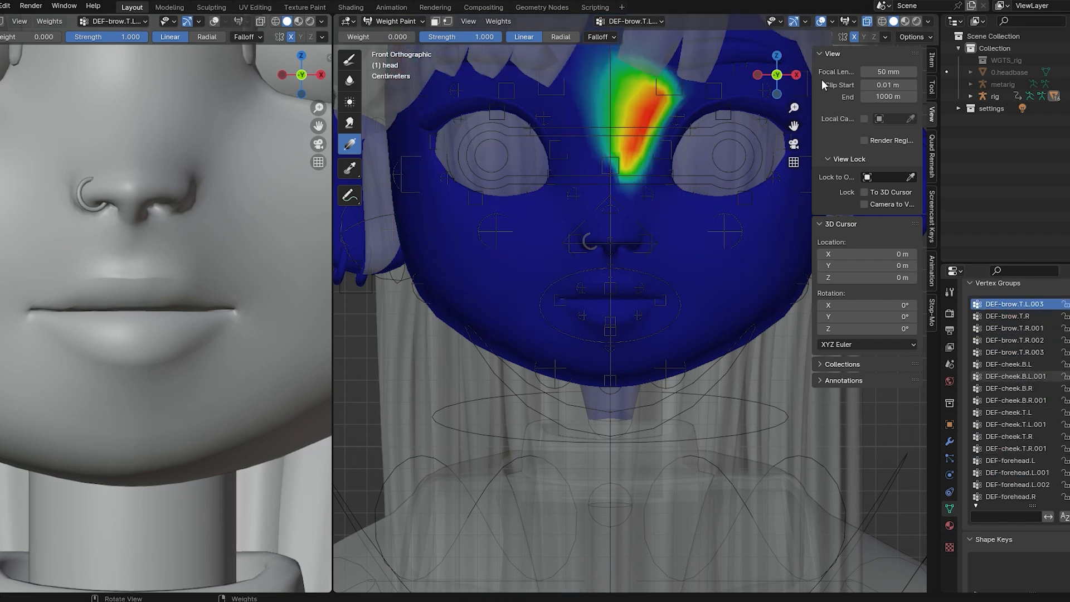
{"action": "middle_click_drag", "start_coordinate": [786, 119], "coordinate": [735, 163], "text": "shift"}
{"action": "scroll", "coordinate": [734, 162], "scroll_direction": "down", "scroll_amount": 3}
{"action": "scroll", "coordinate": [1022, 360], "scroll_direction": "up", "scroll_amount": 2, "text": "ctrl"}
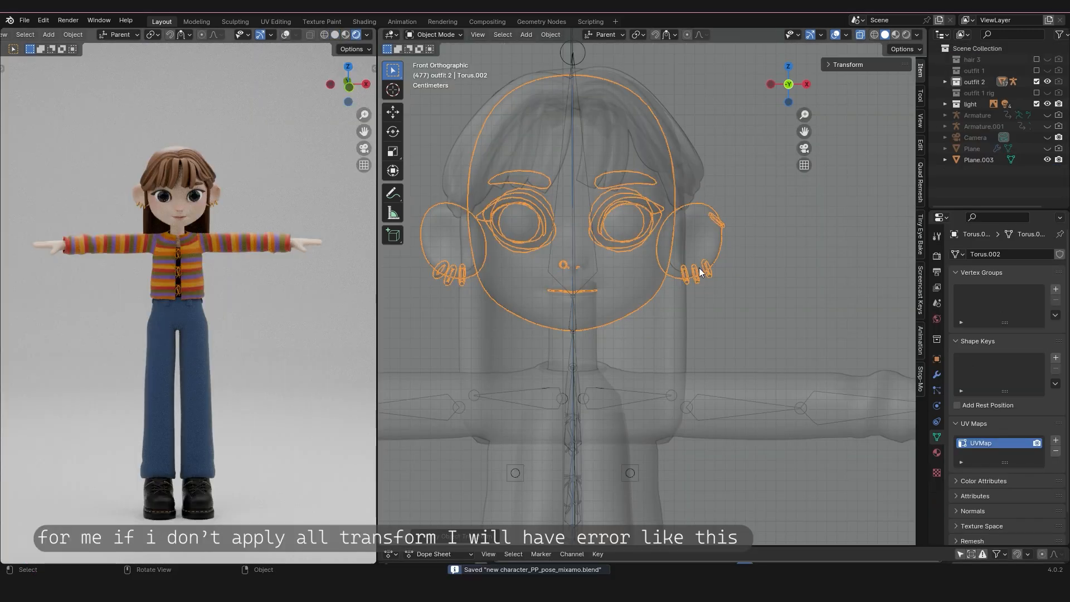
Generate the Rigify rig from the metarig fitted to the character in outfit 2.
{"action": "scroll", "coordinate": [699, 268], "scroll_direction": "down", "scroll_amount": 3}
{"action": "scroll", "coordinate": [710, 359], "scroll_direction": "up", "scroll_amount": 1}
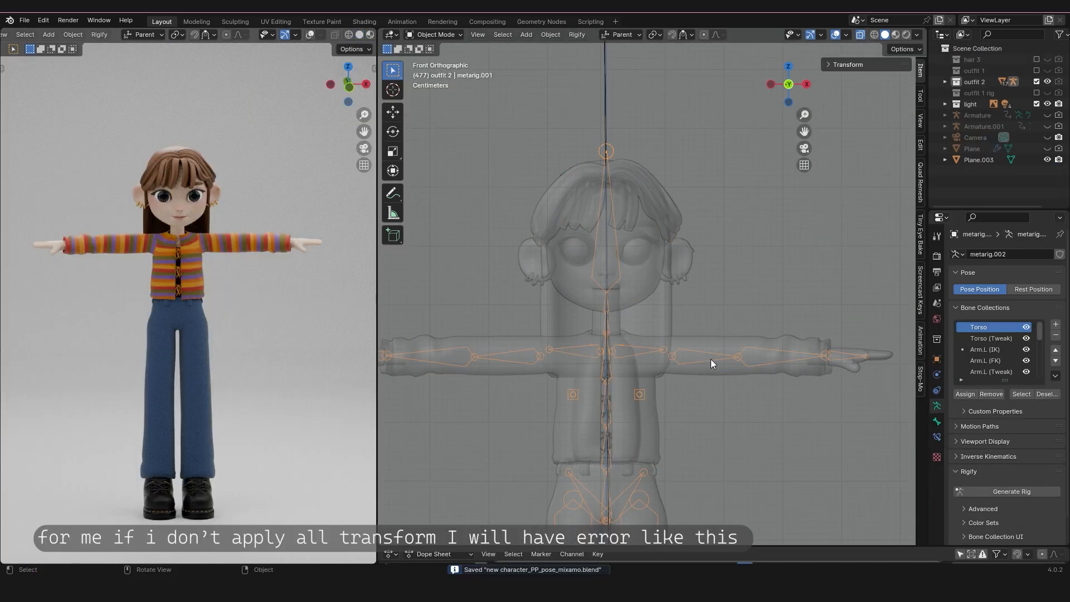
{"action": "left_click", "coordinate": [1000, 489]}
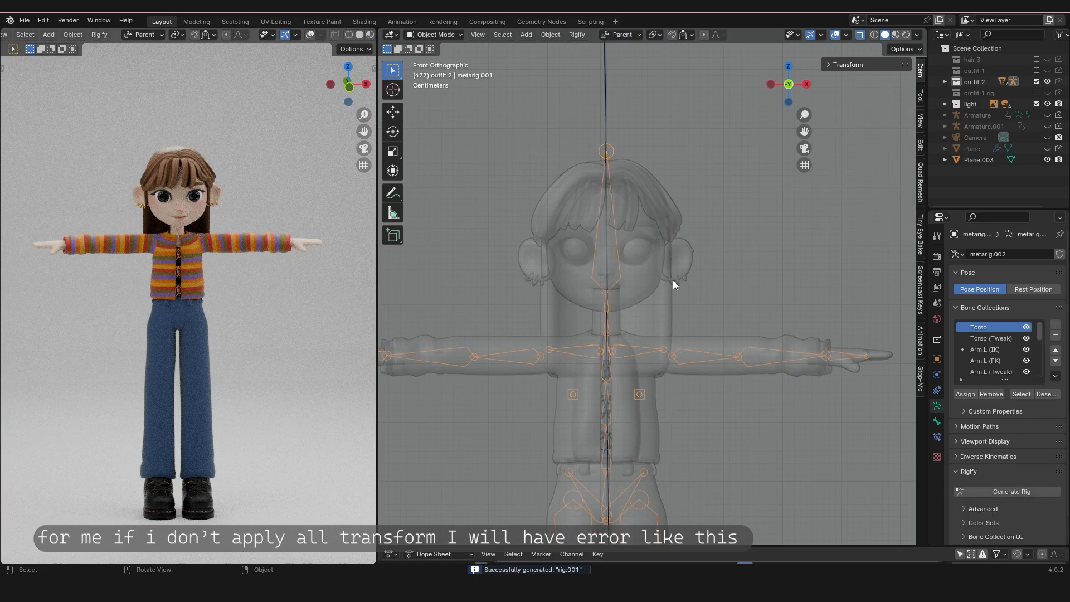
{"action": "scroll", "coordinate": [638, 253], "scroll_direction": "down", "scroll_amount": 3}
{"action": "left_click", "coordinate": [647, 280]}
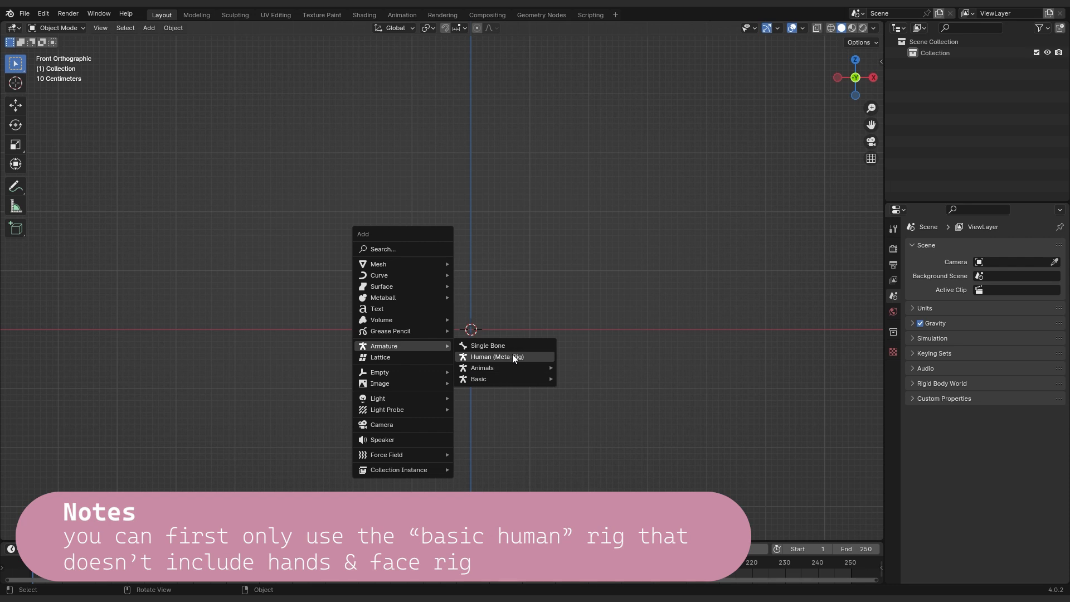
Add a Basic Human (Meta-Rig) armature to the empty scene and view it from the front.
{"action": "mouse_move", "coordinate": [523, 384]}
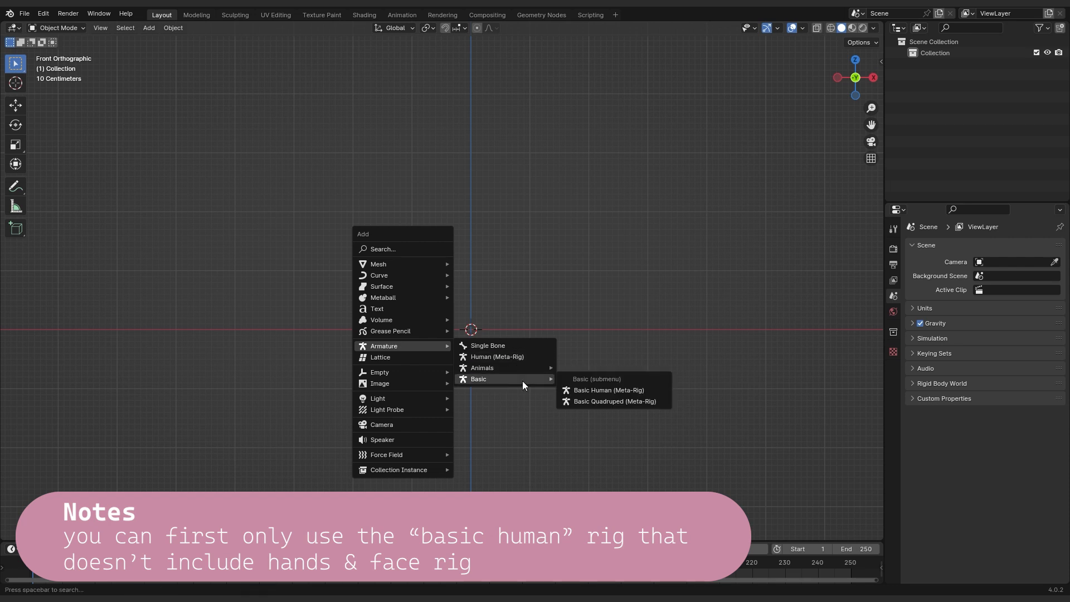
{"action": "left_click", "coordinate": [585, 390]}
{"action": "scroll", "coordinate": [643, 209], "scroll_direction": "up", "scroll_amount": 4}
{"action": "middle_click_drag", "start_coordinate": [643, 210], "coordinate": [567, 169]}
{"action": "scroll", "coordinate": [548, 244], "scroll_direction": "down", "scroll_amount": 3}
{"action": "middle_click_drag", "start_coordinate": [484, 169], "coordinate": [518, 188]}
{"action": "key", "text": "KP_1"}
{"action": "left_click", "coordinate": [604, 251]}
{"action": "key", "text": "shift+a"}
{"action": "left_click_drag", "start_coordinate": [627, 139], "coordinate": [418, 368]}
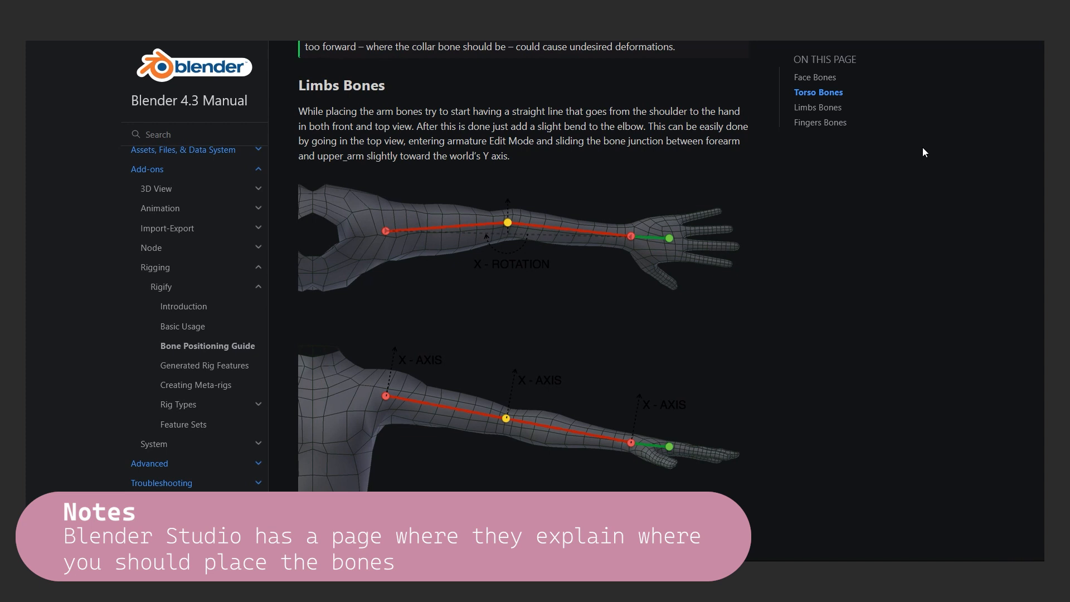
Read the limb bone placement instructions in the Rigify Bone Positioning Guide of the Blender Manual.
{"action": "scroll", "coordinate": [925, 151], "scroll_direction": "down", "scroll_amount": 3}
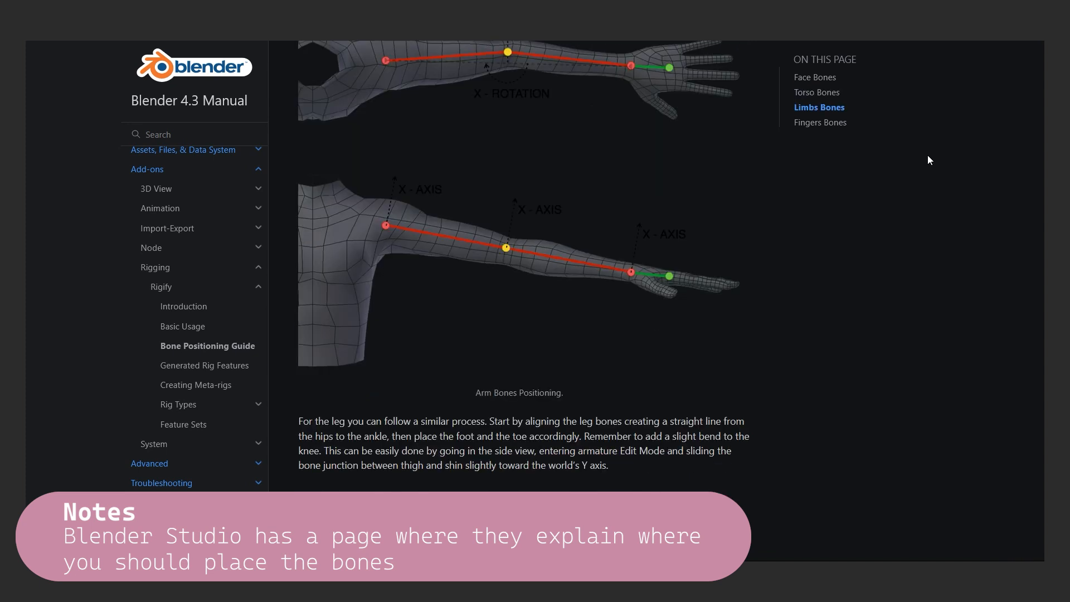
{"action": "scroll", "coordinate": [929, 164], "scroll_direction": "down", "scroll_amount": 4}
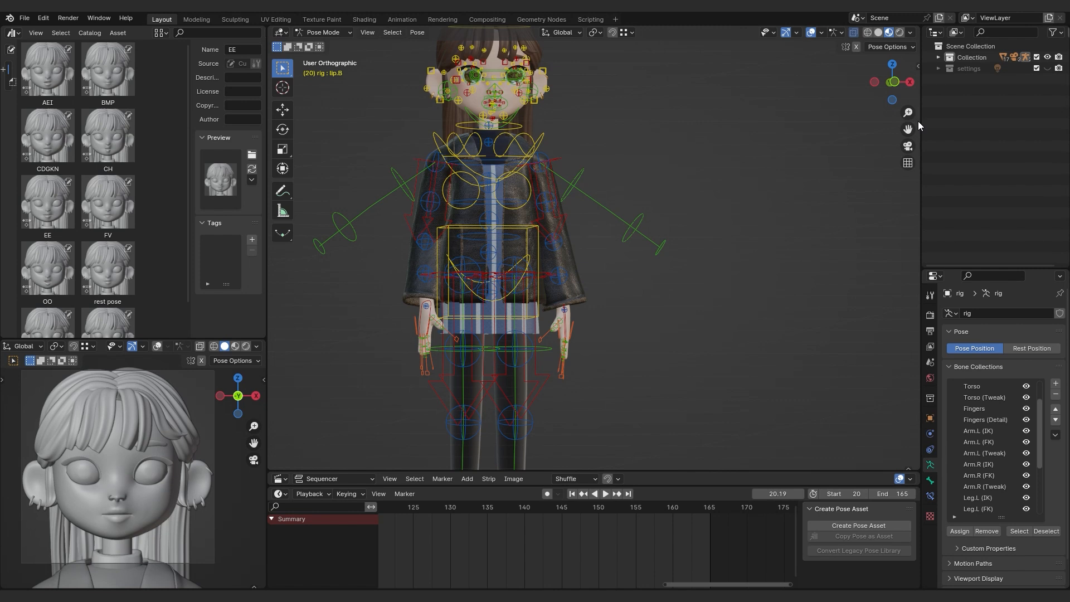
{"action": "middle_click_drag", "start_coordinate": [918, 122], "coordinate": [750, 200]}
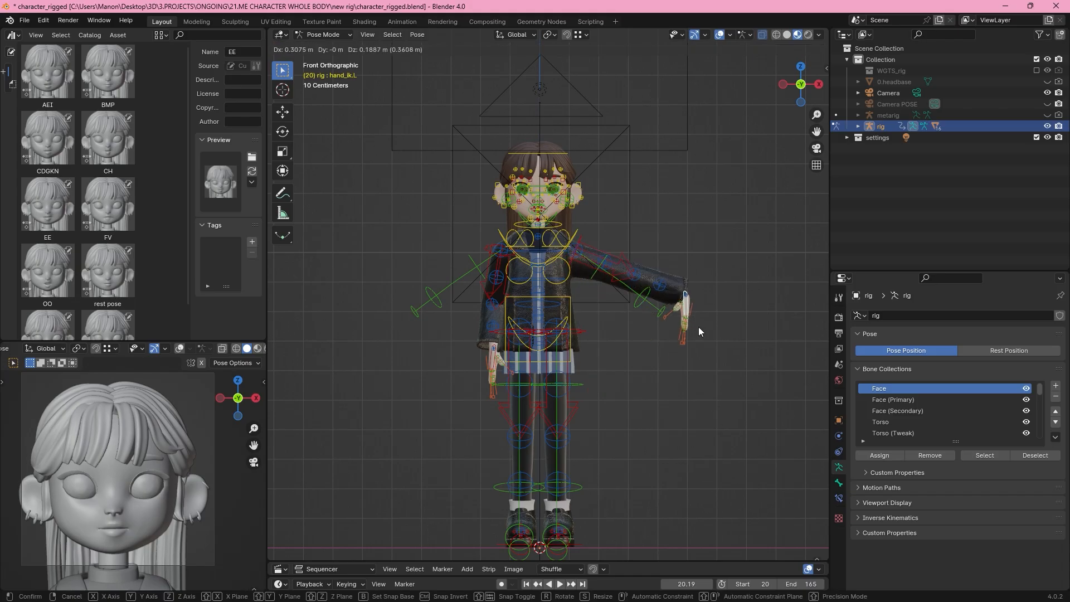
Pose the raised left arm with the hand_ik.L control, and put the jacket into Weight Paint mode.
{"action": "key", "text": "g"}
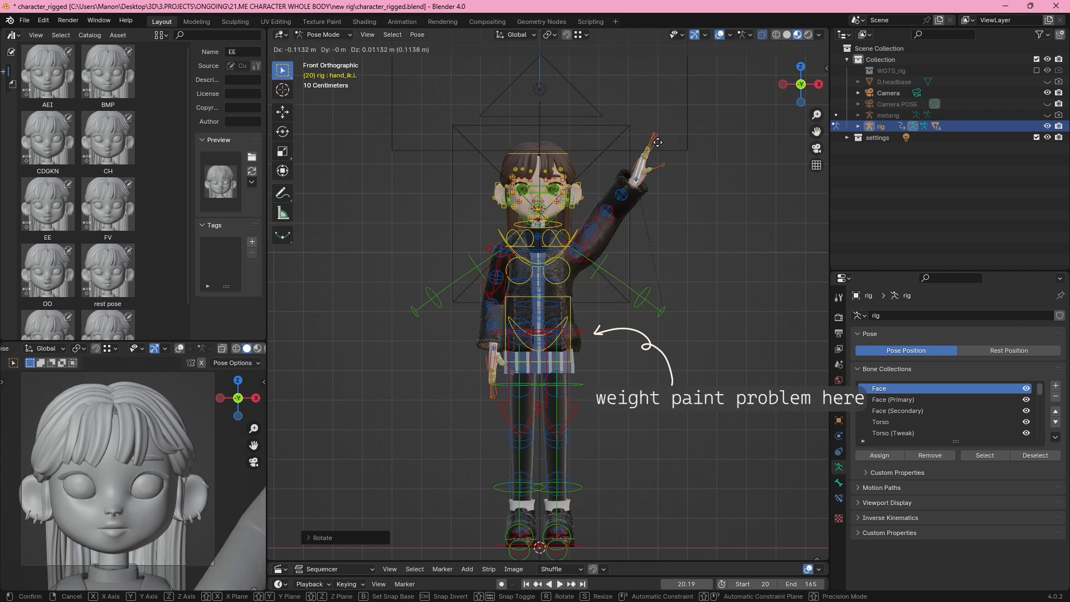
{"action": "left_click", "coordinate": [323, 35]}
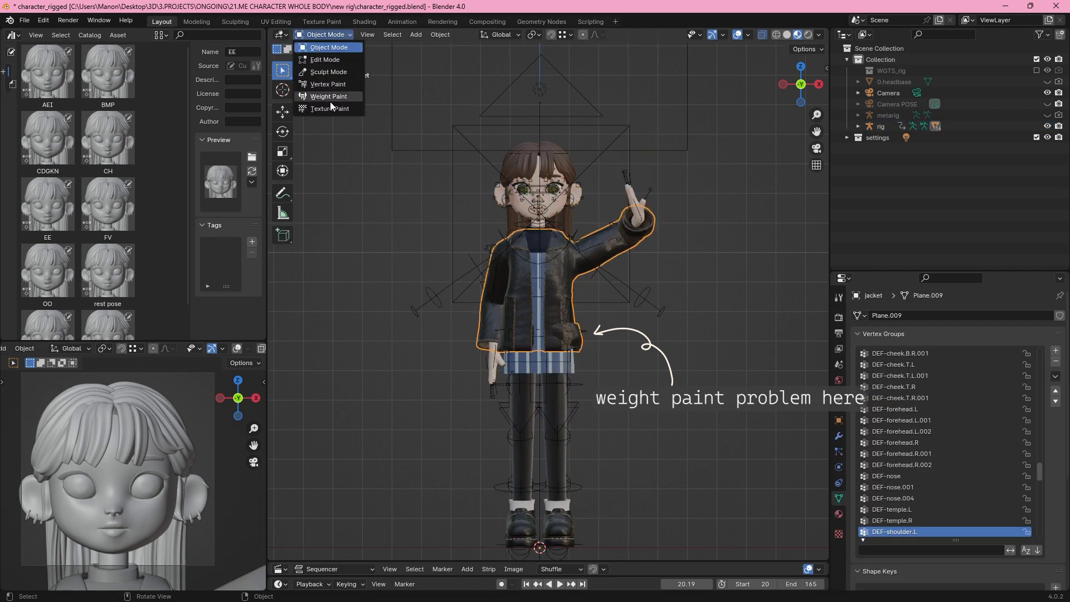
{"action": "left_click", "coordinate": [328, 96]}
{"action": "scroll", "coordinate": [491, 240], "scroll_direction": "up", "scroll_amount": 4}
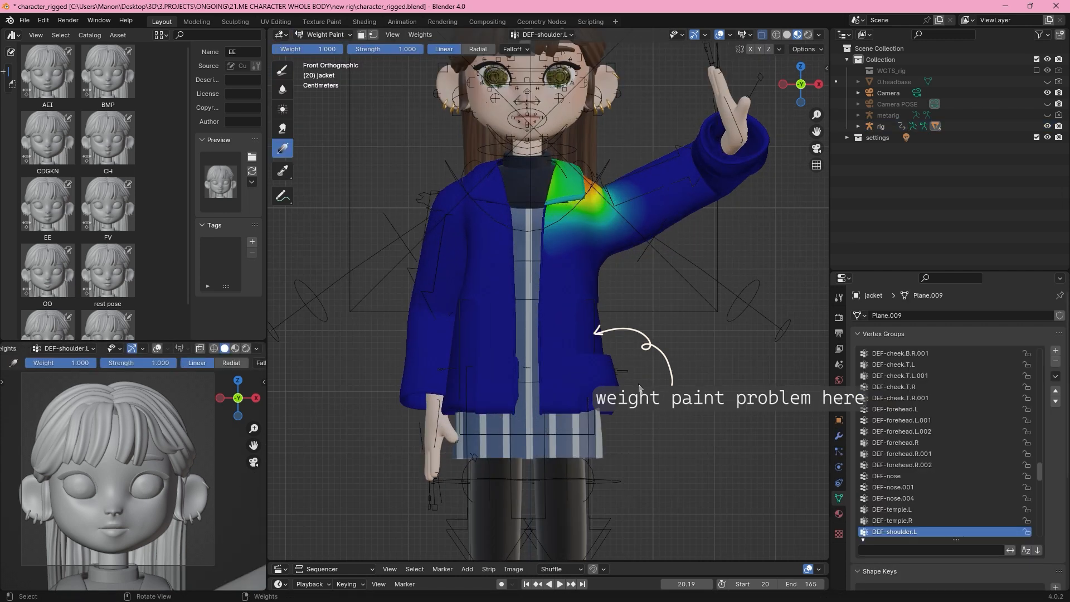
Find the DEF-thumb.03.L group on the jacket and clear its stray influence on the pocket with a minimum-weight gradient.
{"action": "scroll", "coordinate": [885, 430], "scroll_direction": "down", "scroll_amount": 11, "text": "ctrl"}
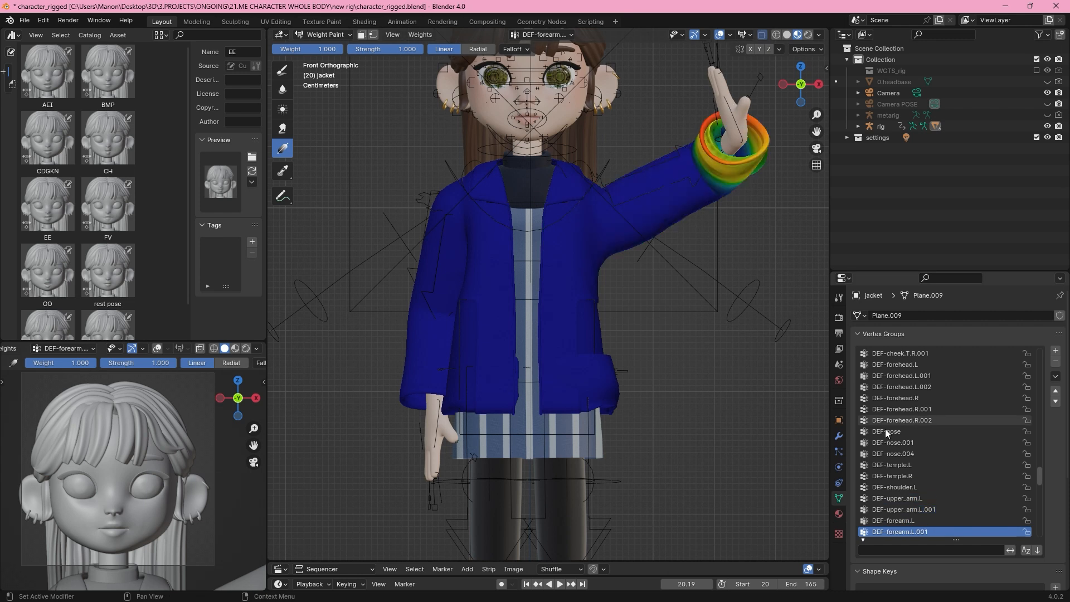
{"action": "scroll", "coordinate": [885, 429], "scroll_direction": "down", "scroll_amount": 1, "text": "ctrl"}
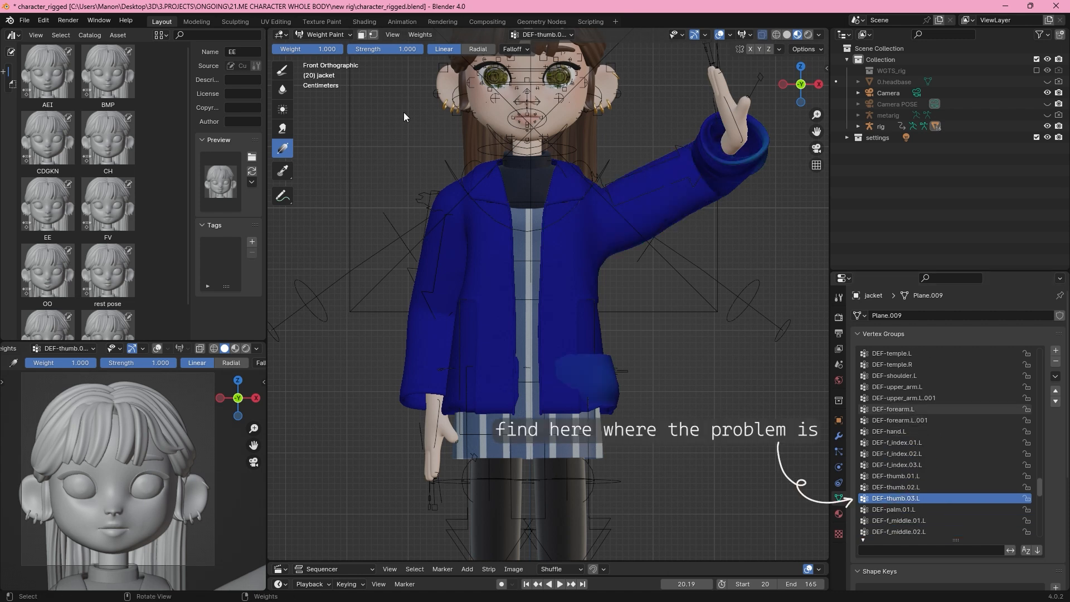
{"action": "left_click_drag", "start_coordinate": [325, 49], "coordinate": [273, 49]}
{"action": "mouse_move", "coordinate": [550, 371]}
{"action": "left_mouse_down"}
{"action": "mouse_move", "coordinate": [604, 383]}
{"action": "mouse_move", "coordinate": [614, 336]}
{"action": "left_mouse_up"}
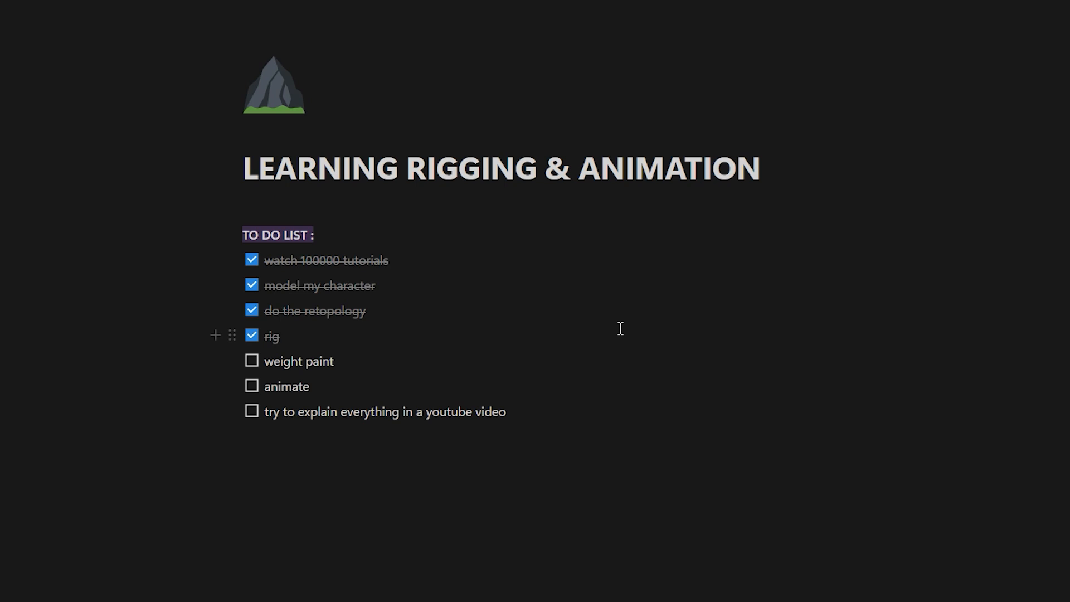
Mark the "weight paint" item as done in the rigging and animation to-do list.
{"action": "left_click", "coordinate": [251, 368]}
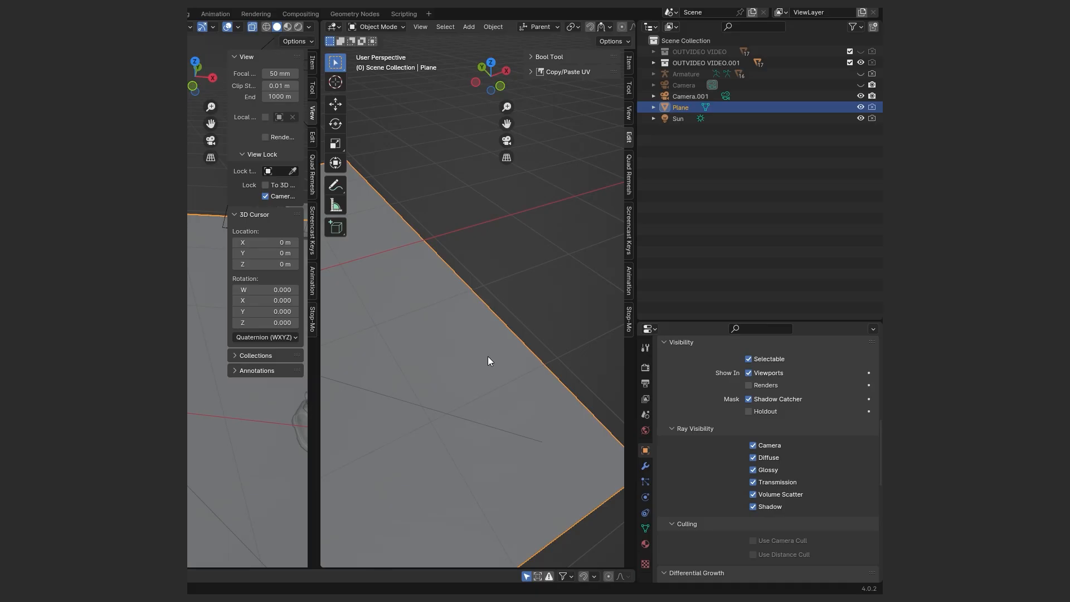
{"action": "scroll", "coordinate": [487, 356], "scroll_direction": "down", "scroll_amount": 1}
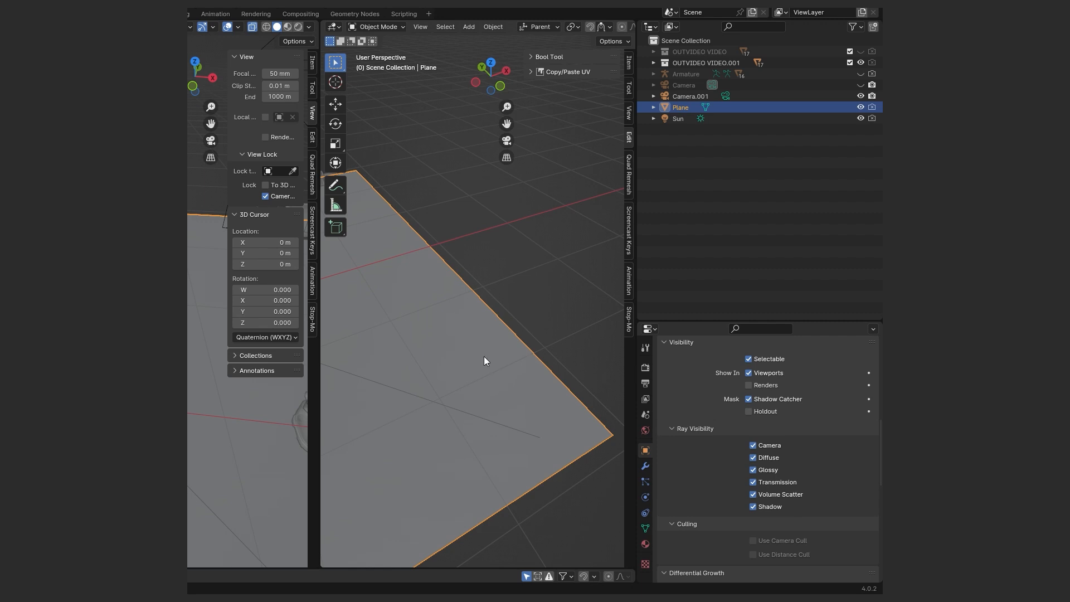
Show the plane's Visibility settings with Shadow Catcher, and make the Cycles render film transparent.
{"action": "left_click", "coordinate": [645, 451]}
{"action": "scroll", "coordinate": [705, 426], "scroll_direction": "down", "scroll_amount": 10}
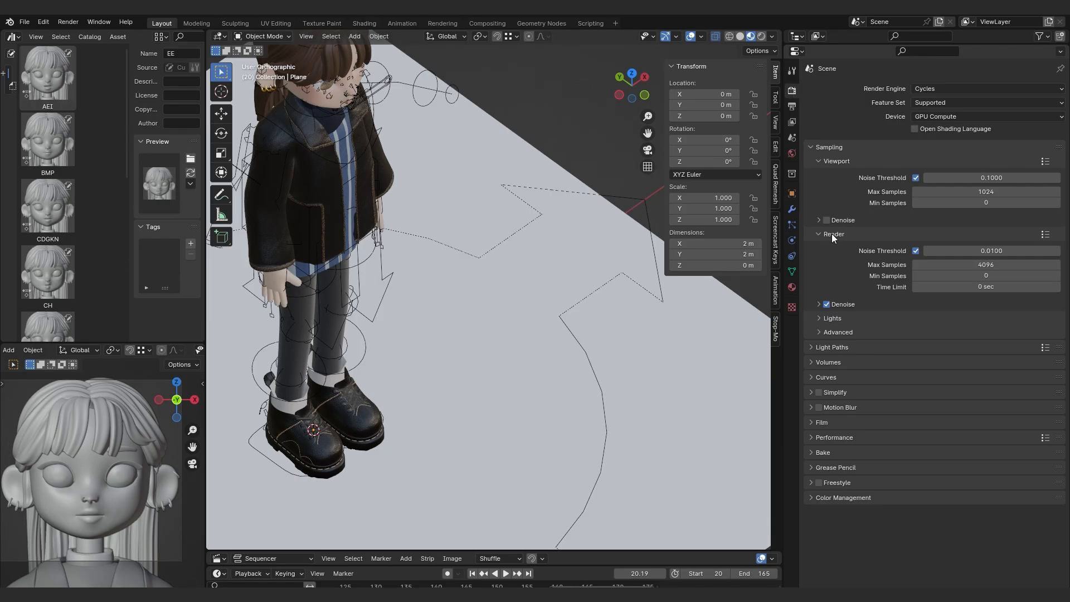
{"action": "left_click", "coordinate": [825, 422]}
{"action": "left_click", "coordinate": [827, 503]}
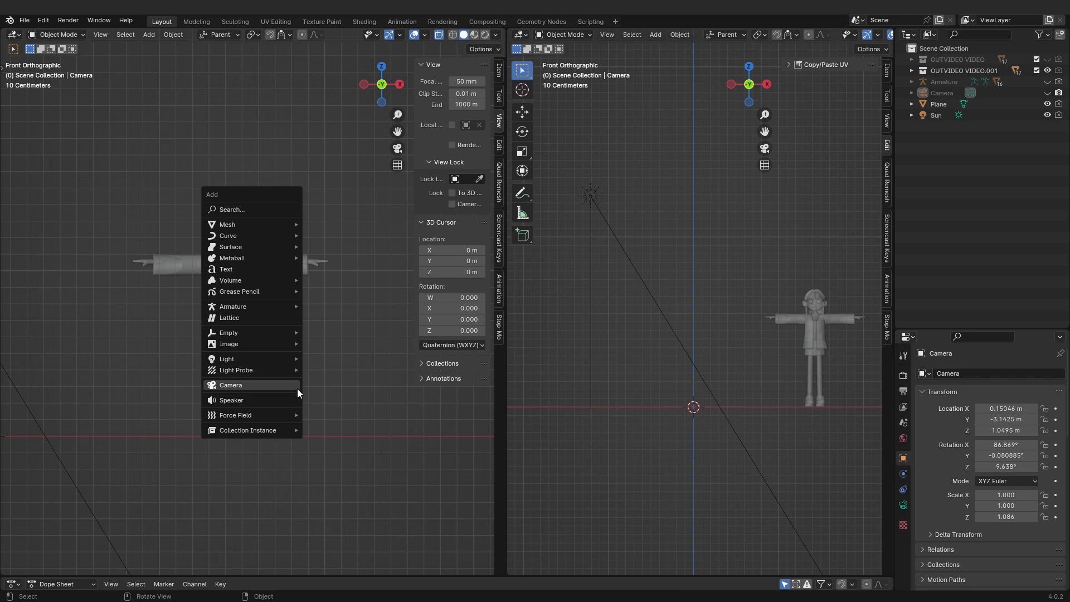
Add a camera to the scene and start moving it from the world origin.
{"action": "left_click", "coordinate": [214, 384]}
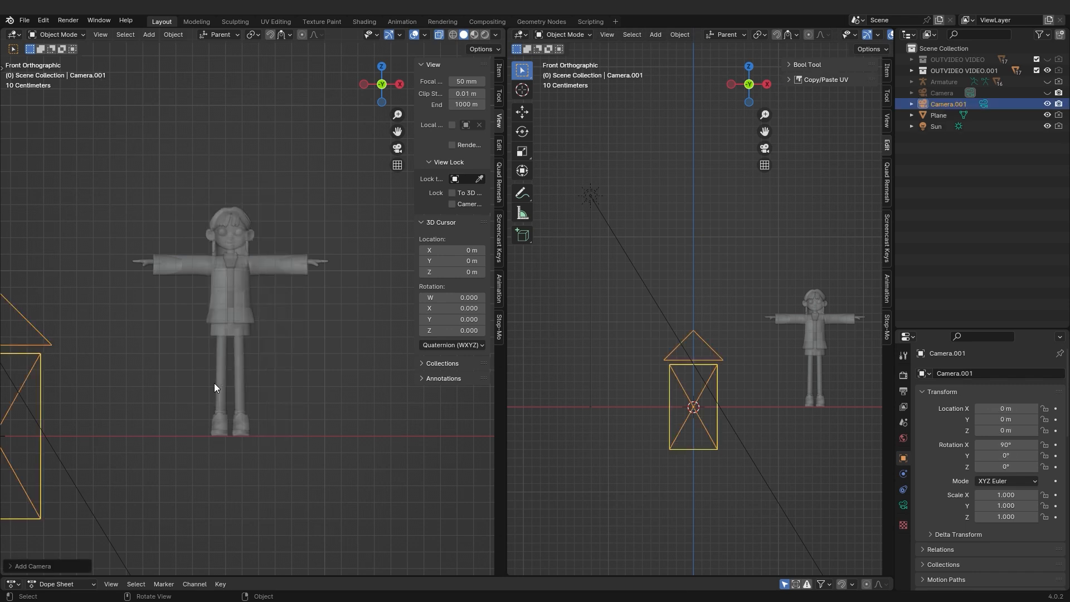
{"action": "key", "text": "g"}
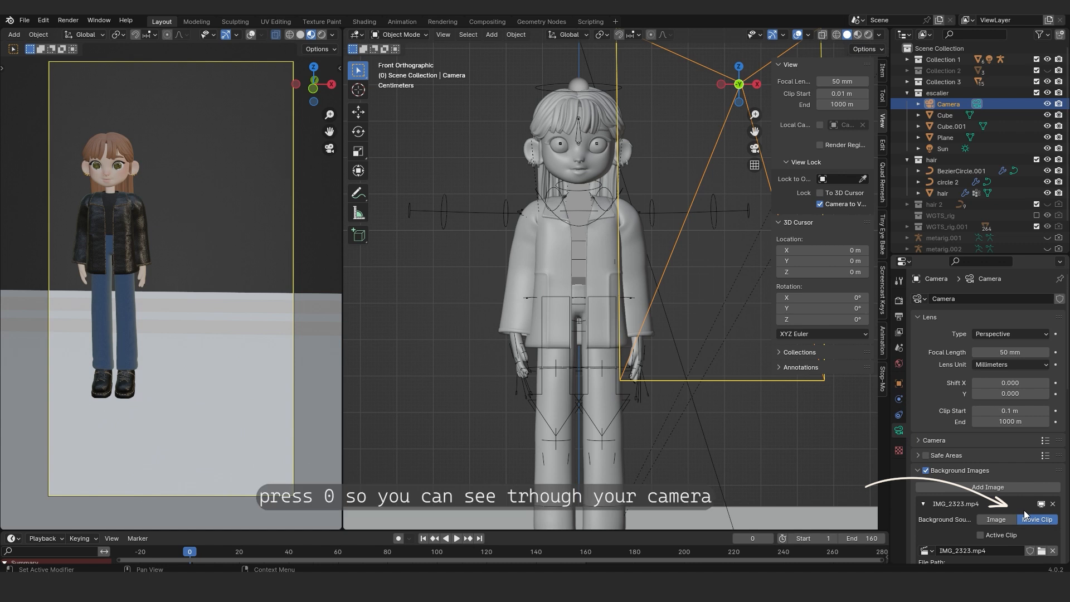
Review the camera's IMG_2323.mp4 background movie clip settings, and look at the character through the camera in a single enlarged viewport.
{"action": "scroll", "coordinate": [1024, 510], "scroll_direction": "down", "scroll_amount": 4}
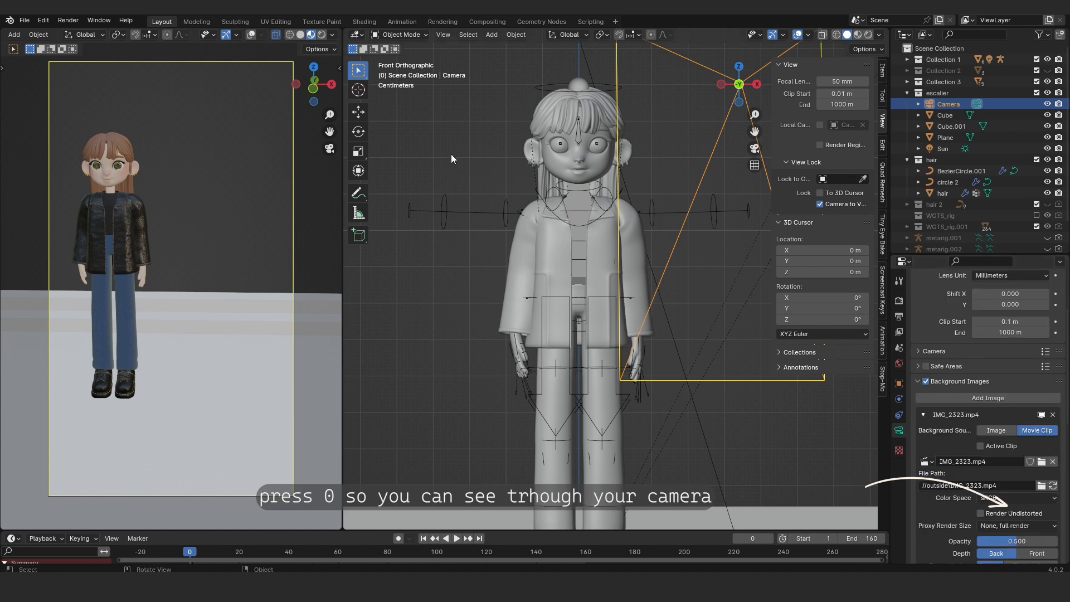
{"action": "right_click", "coordinate": [263, 40]}
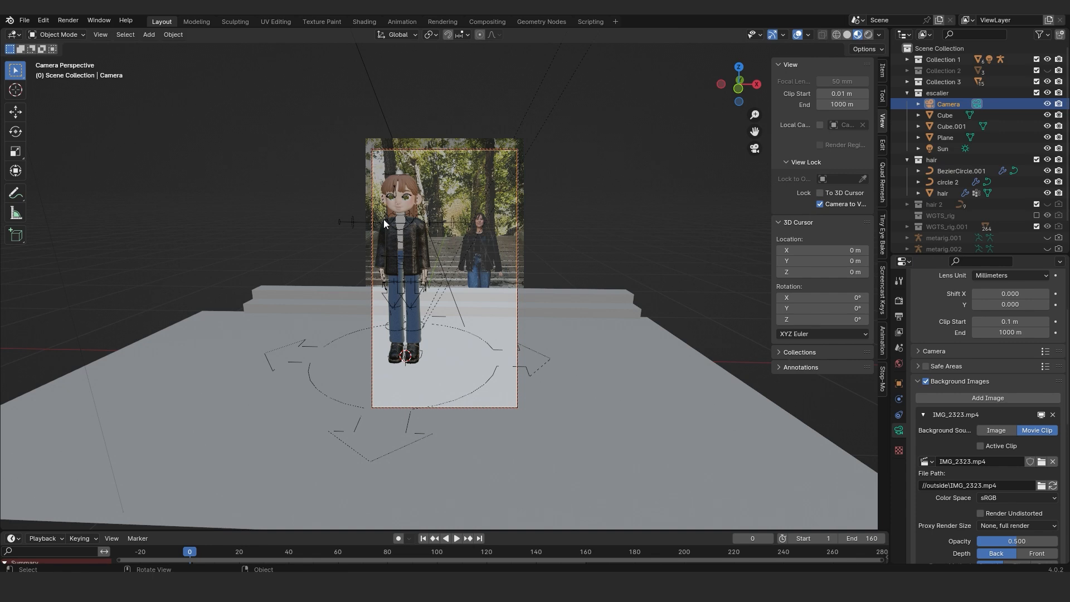
{"action": "scroll", "coordinate": [384, 212], "scroll_direction": "up", "scroll_amount": 4}
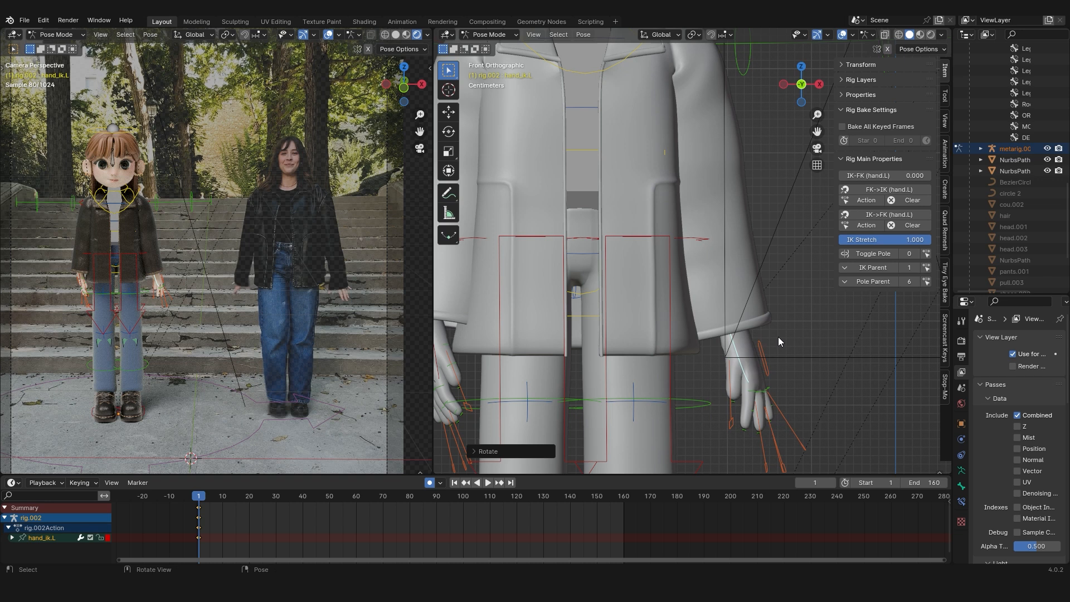
Reposition the hand_ik.L control from the top and right side views so the left arm hangs beside the body.
{"action": "key", "text": "KP_7"}
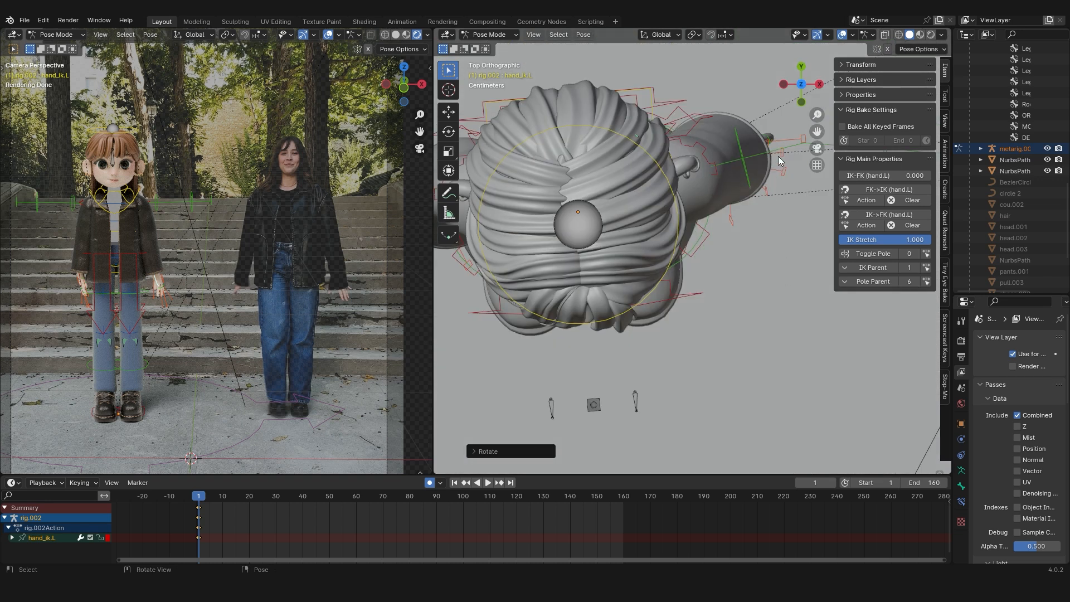
{"action": "key", "text": "g"}
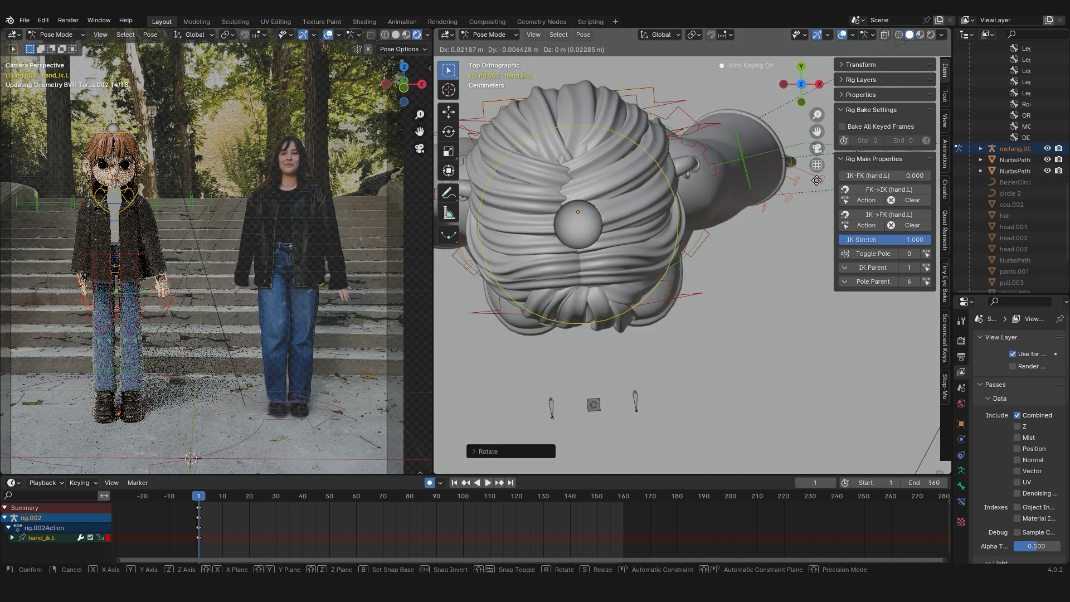
{"action": "left_click", "coordinate": [809, 185]}
{"action": "key", "text": "KP_1"}
{"action": "key", "text": "KP_3"}
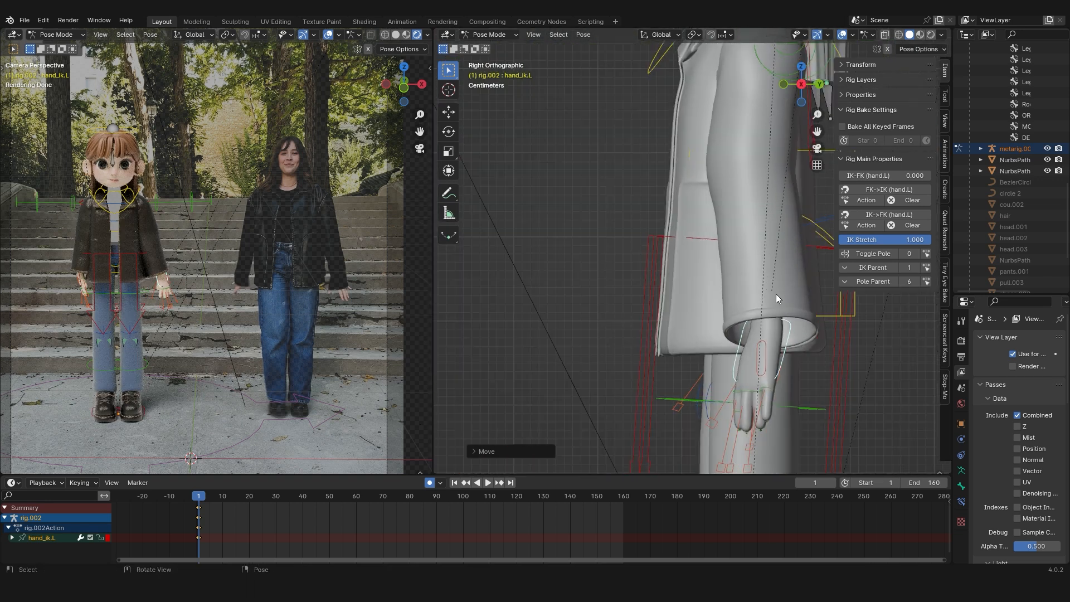
{"action": "key", "text": "g"}
{"action": "left_click", "coordinate": [761, 302]}
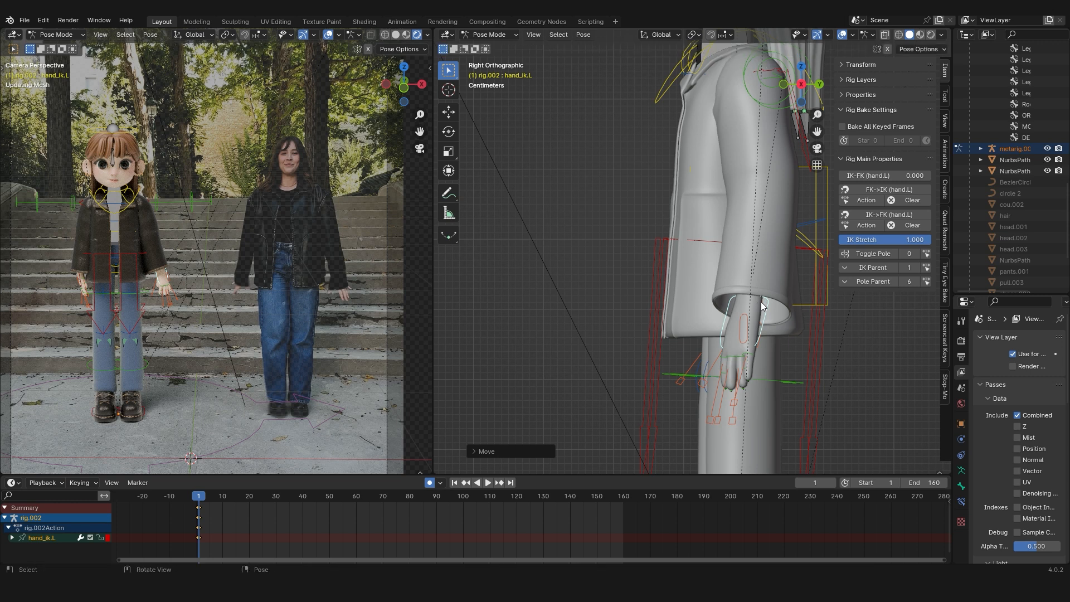
Rotate the left hand's thumb.01_master control in front view to spread the thumb.
{"action": "key", "text": "KP_1"}
{"action": "scroll", "coordinate": [761, 311], "scroll_direction": "up", "scroll_amount": 2}
{"action": "left_click_drag", "start_coordinate": [816, 133], "coordinate": [768, 67]}
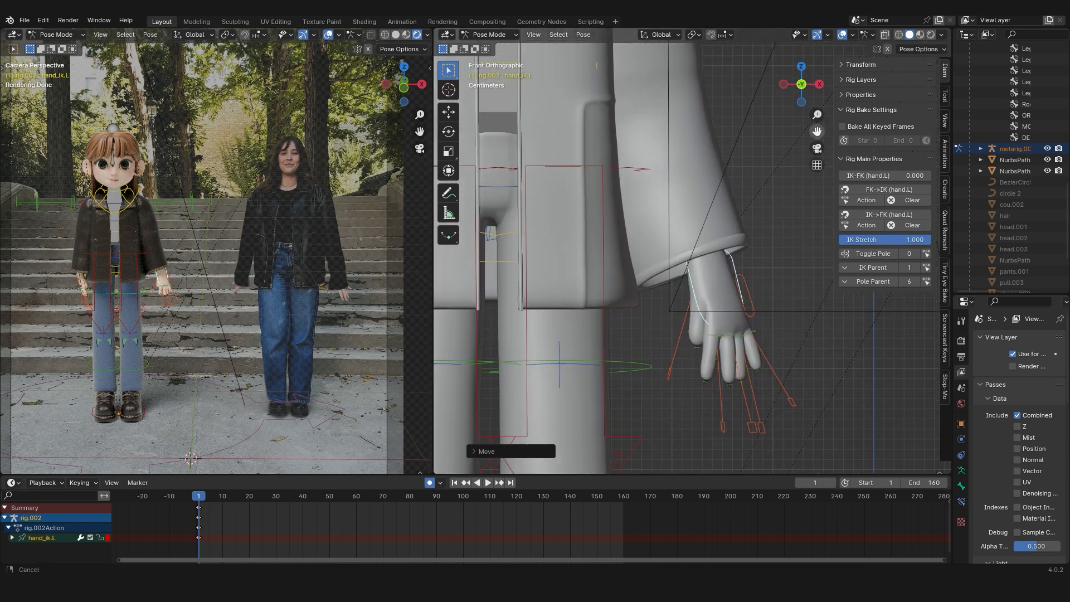
{"action": "scroll", "coordinate": [667, 339], "scroll_direction": "up", "scroll_amount": 2}
{"action": "left_click", "coordinate": [641, 368]}
{"action": "key", "text": "r"}
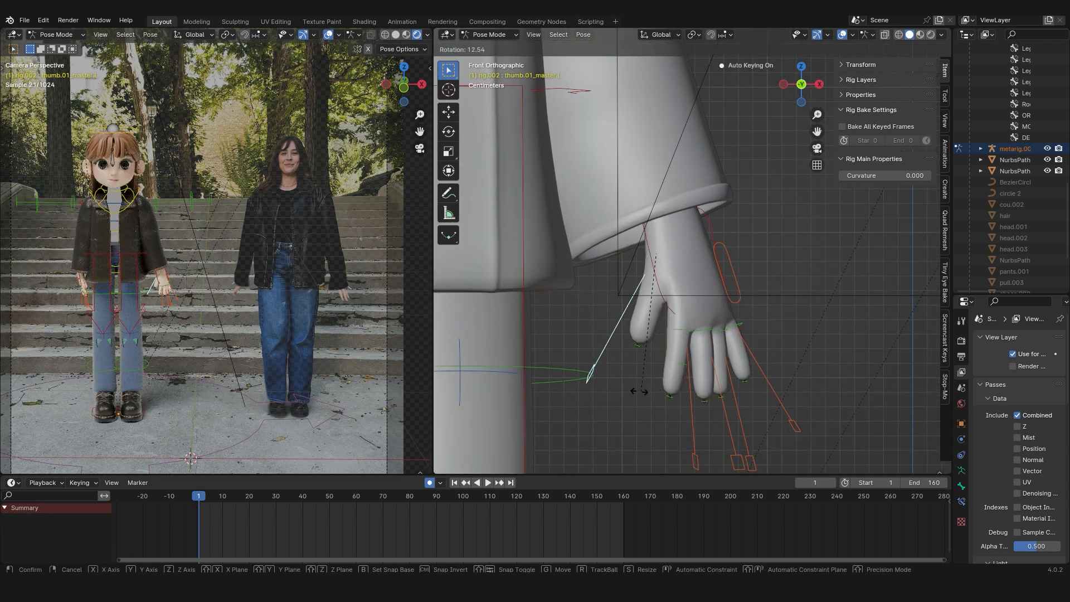
{"action": "left_click", "coordinate": [641, 393]}
Rotate the left pinky's master control outward in front view, and adjust the rotation of its second joint.
{"action": "left_click", "coordinate": [786, 415]}
{"action": "key", "text": "r"}
{"action": "left_click", "coordinate": [812, 411]}
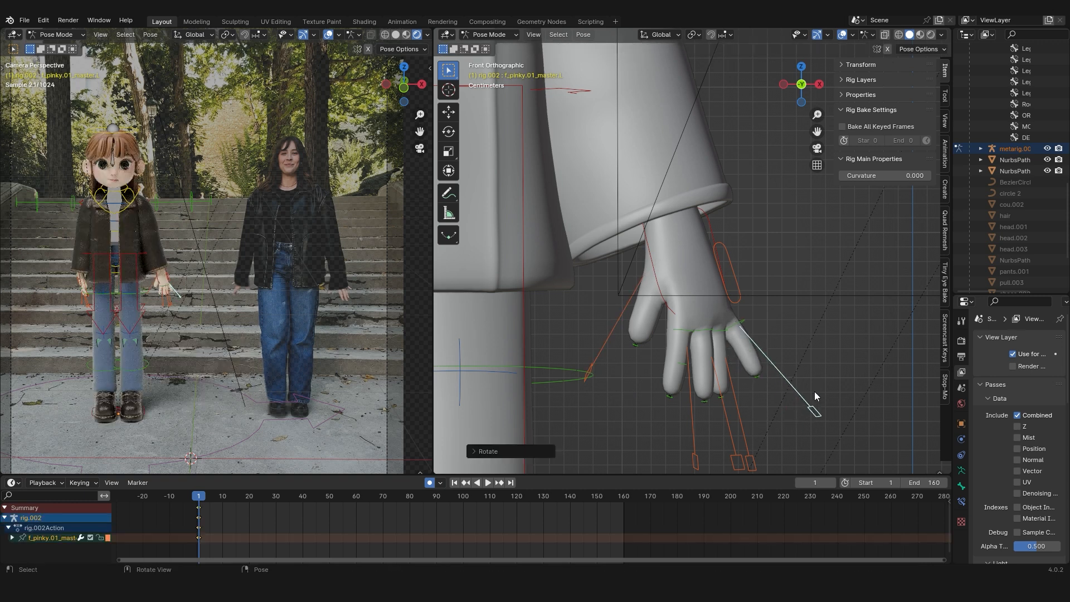
{"action": "left_click", "coordinate": [762, 351]}
{"action": "scroll", "coordinate": [763, 351], "scroll_direction": "up", "scroll_amount": 1}
{"action": "key", "text": "r"}
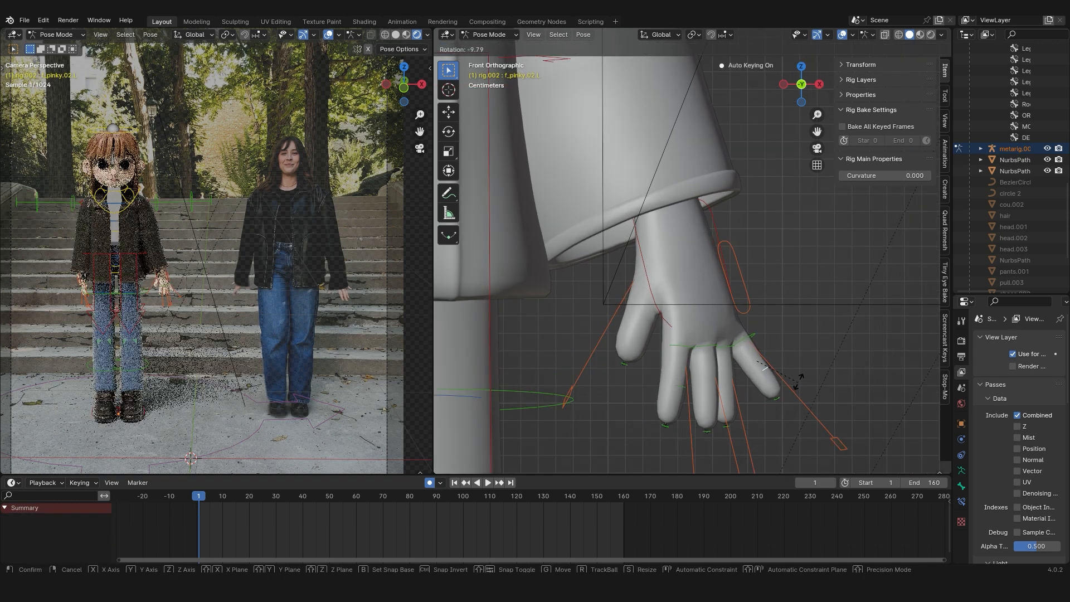
{"action": "left_click", "coordinate": [772, 411]}
Rotate the left ring and middle finger master controls in front view to spread the two fingers.
{"action": "scroll", "coordinate": [772, 411], "scroll_direction": "down", "scroll_amount": 1}
{"action": "left_click", "coordinate": [761, 453]}
{"action": "key", "text": "r"}
{"action": "left_click", "coordinate": [771, 445]}
{"action": "left_click", "coordinate": [737, 461]}
{"action": "key", "text": "r"}
{"action": "left_click", "coordinate": [707, 460]}
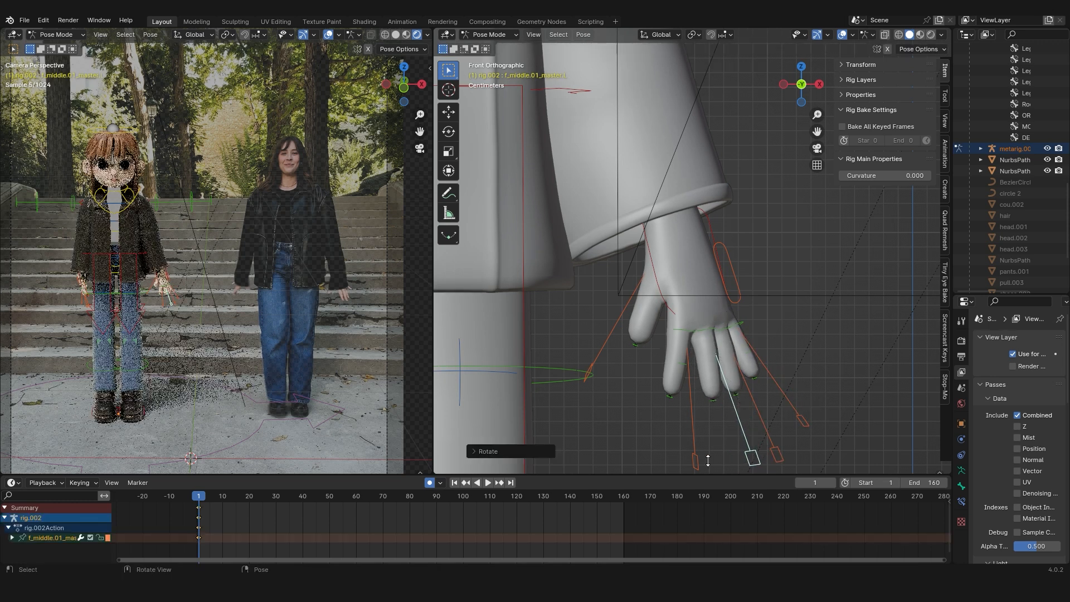
Rotate the left index finger's master control in front view, and fine-tune the rotation of its second joint.
{"action": "left_click", "coordinate": [697, 458]}
{"action": "key", "text": "r"}
{"action": "left_click", "coordinate": [729, 457]}
{"action": "scroll", "coordinate": [707, 381], "scroll_direction": "up", "scroll_amount": 1}
{"action": "left_click", "coordinate": [704, 384]}
{"action": "key", "text": "r"}
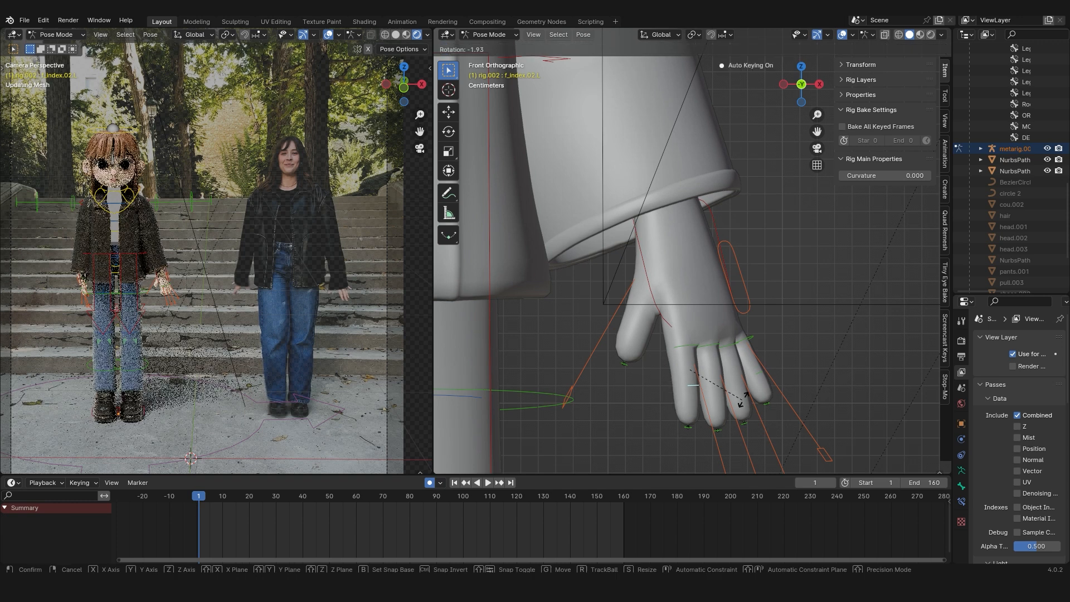
{"action": "left_click", "coordinate": [750, 389]}
{"action": "key", "text": "r"}
{"action": "left_click", "coordinate": [733, 424]}
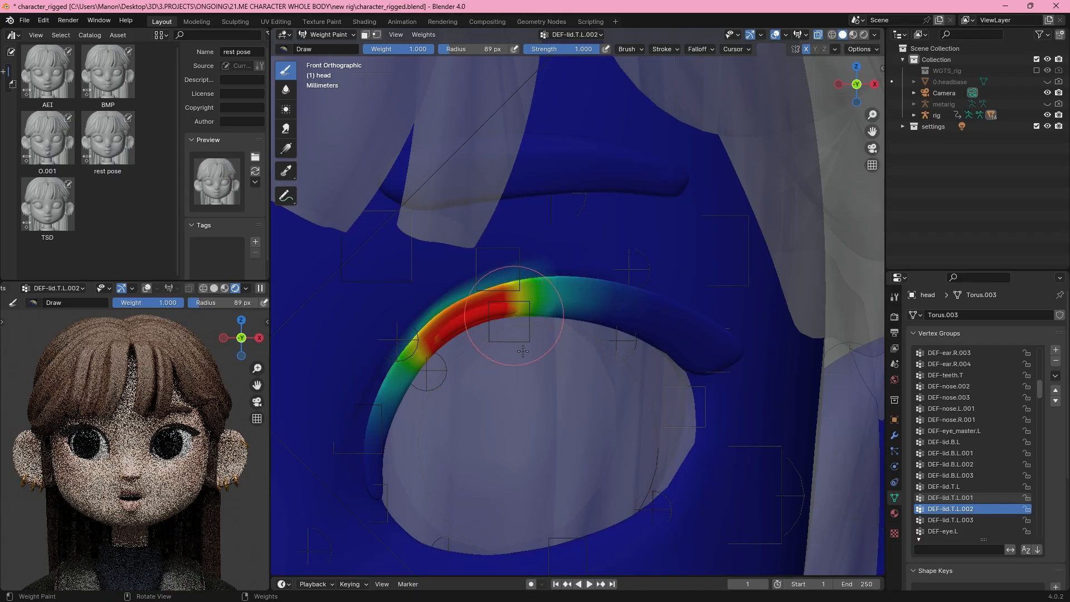
Select the head's DEF-lid.T.L.003 vertex group and paint its weight along the upper eyelid with a 162 px brush at weight 1.000.
{"action": "middle_click_drag", "start_coordinate": [523, 351], "coordinate": [530, 425]}
{"action": "key", "text": "KP_1"}
{"action": "left_click", "coordinate": [951, 521]}
{"action": "key", "text": "f"}
{"action": "left_click", "coordinate": [547, 436]}
{"action": "left_click_drag", "start_coordinate": [379, 368], "coordinate": [473, 330]}
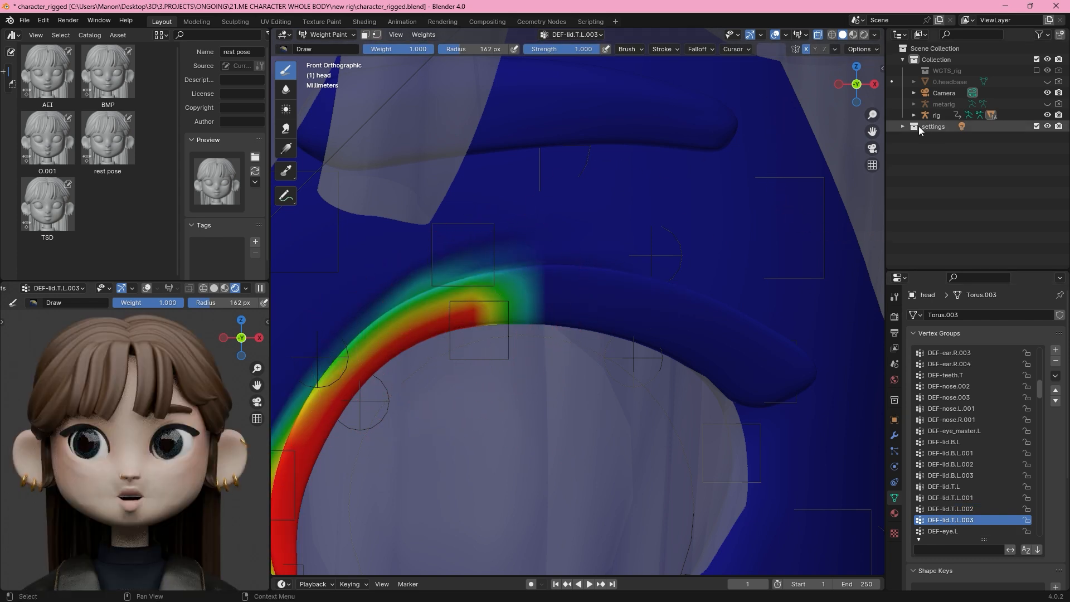
{"action": "middle_click_drag", "start_coordinate": [472, 330], "coordinate": [535, 334]}
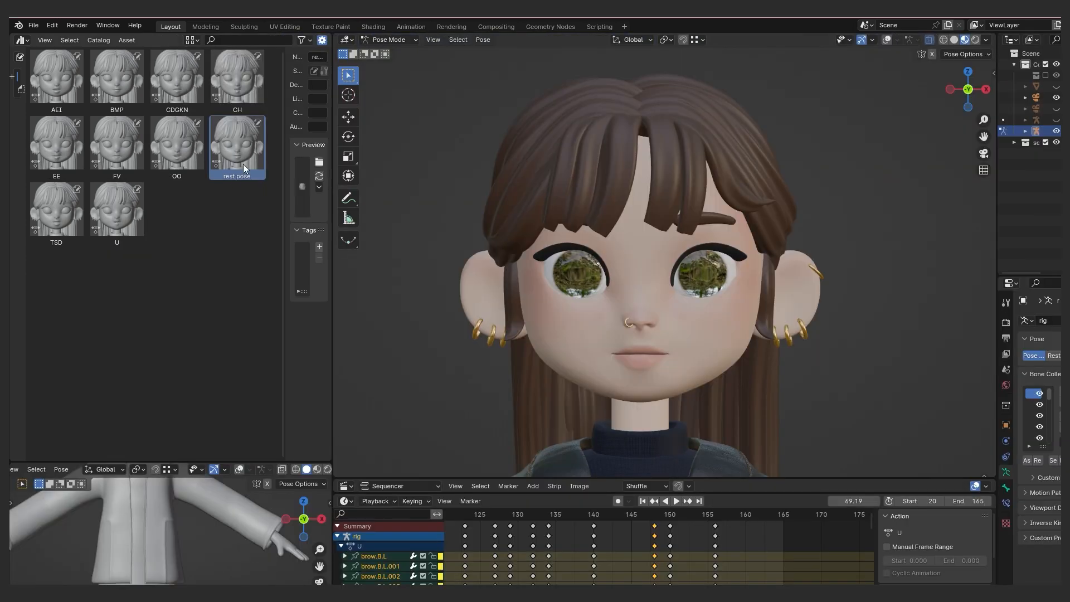
Preview the OO and FV mouth poses on the rig, and open an Asset Browser editor.
{"action": "double_click", "coordinate": [169, 145]}
{"action": "double_click", "coordinate": [125, 149]}
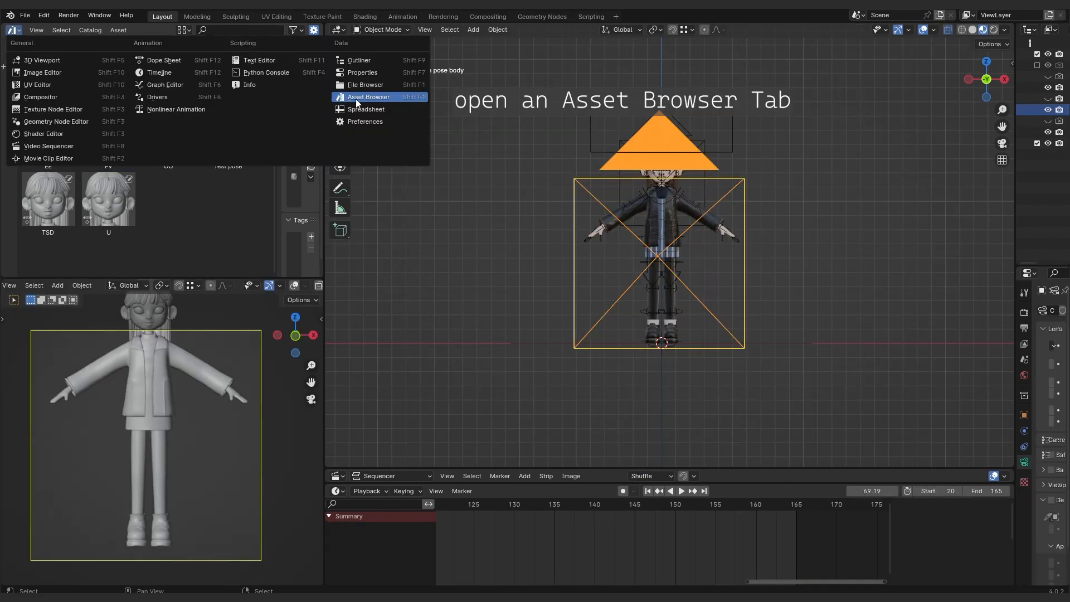
{"action": "left_click", "coordinate": [356, 97]}
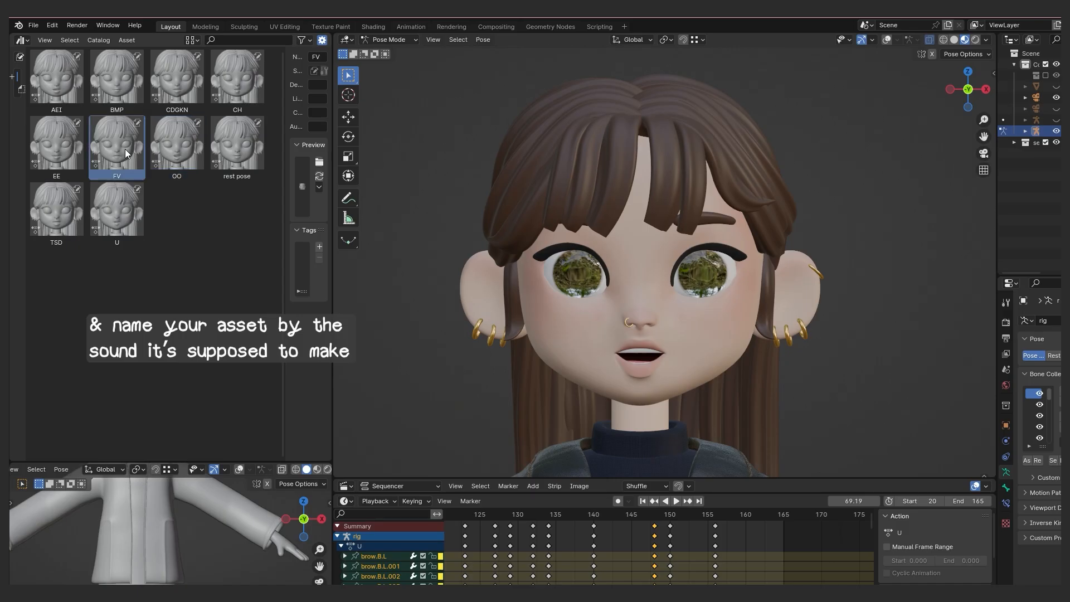
Preview the FV, EE, CDGKN, BMP, CH, U, TSD and AEI mouth poses in turn, ending on the rest pose.
{"action": "double_click", "coordinate": [125, 149]}
{"action": "double_click", "coordinate": [66, 150]}
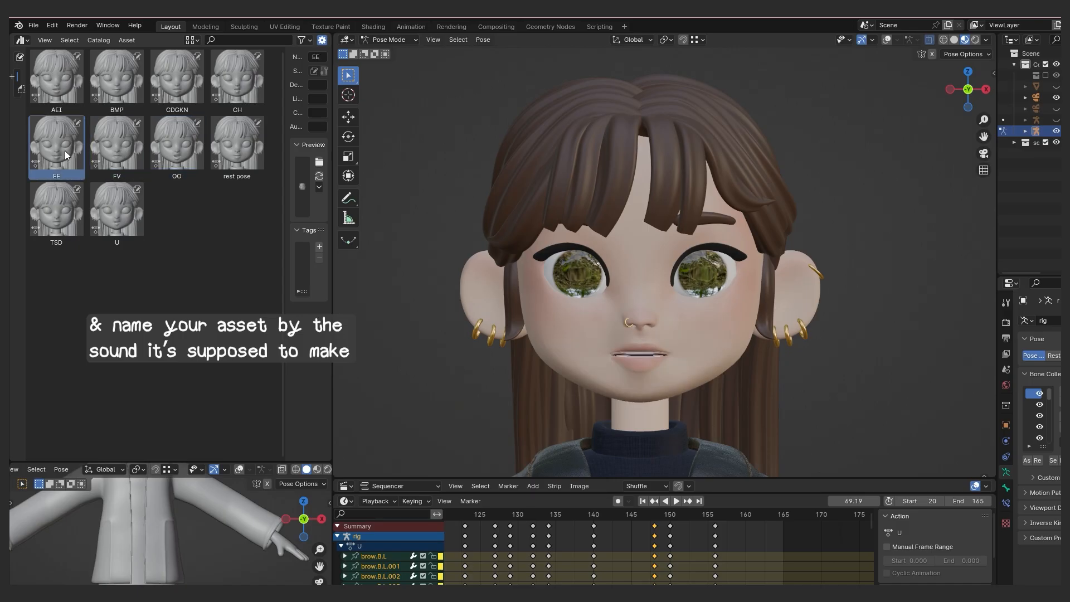
{"action": "left_click", "coordinate": [169, 88]}
{"action": "double_click", "coordinate": [118, 83]}
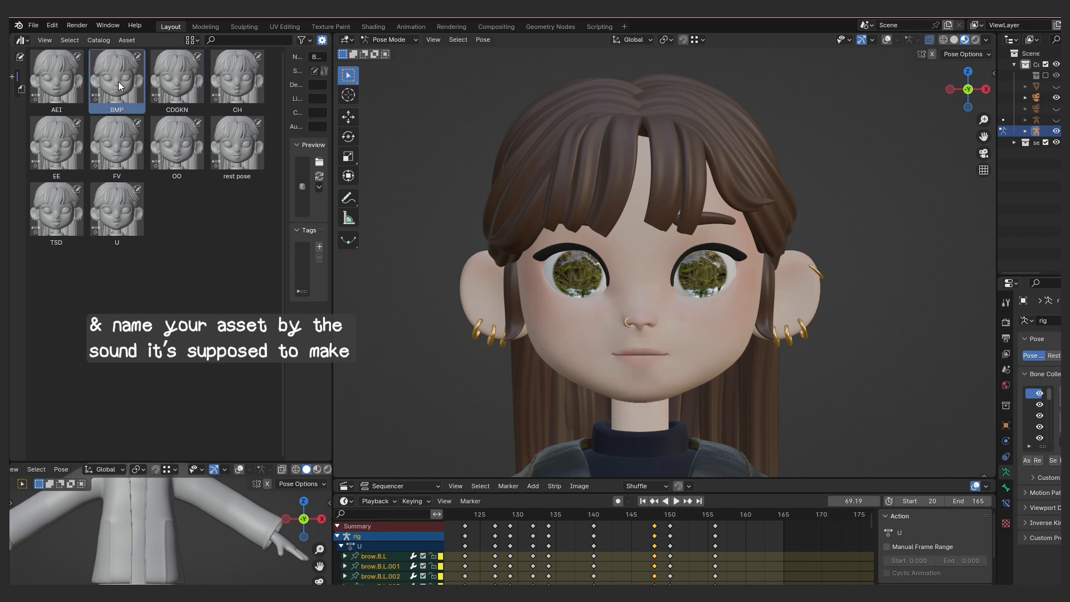
{"action": "left_click", "coordinate": [254, 90]}
{"action": "double_click", "coordinate": [122, 214]}
{"action": "double_click", "coordinate": [70, 223]}
{"action": "double_click", "coordinate": [70, 95]}
{"action": "double_click", "coordinate": [237, 150]}
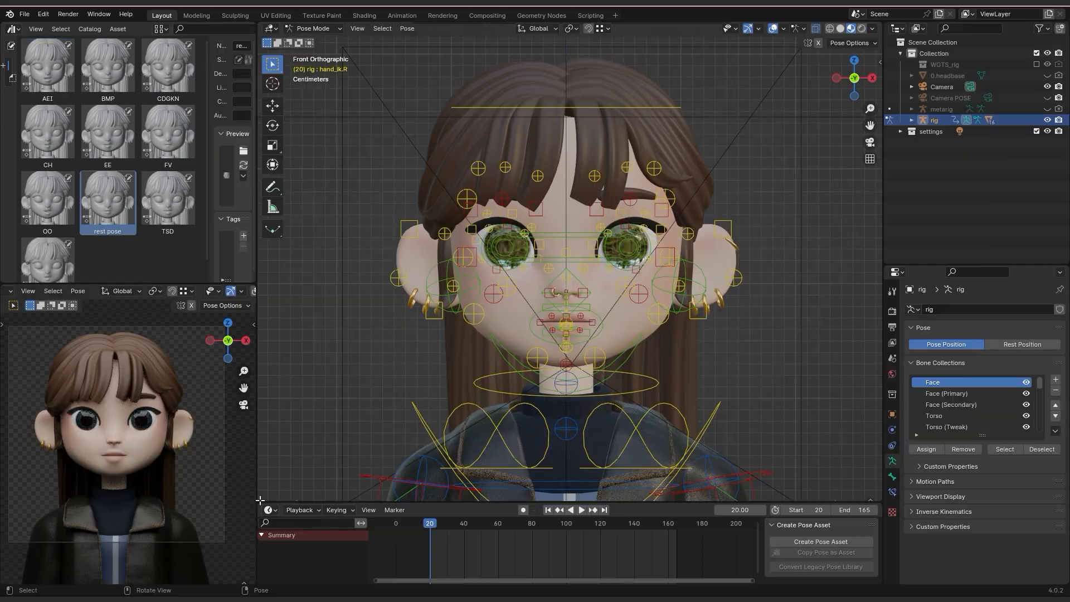
Split off a Video Sequencer area beneath the face viewport and add the IMG_2683 - Copie.mp3 sound strip.
{"action": "left_click_drag", "start_coordinate": [261, 500], "coordinate": [265, 357]}
{"action": "left_click", "coordinate": [270, 364]}
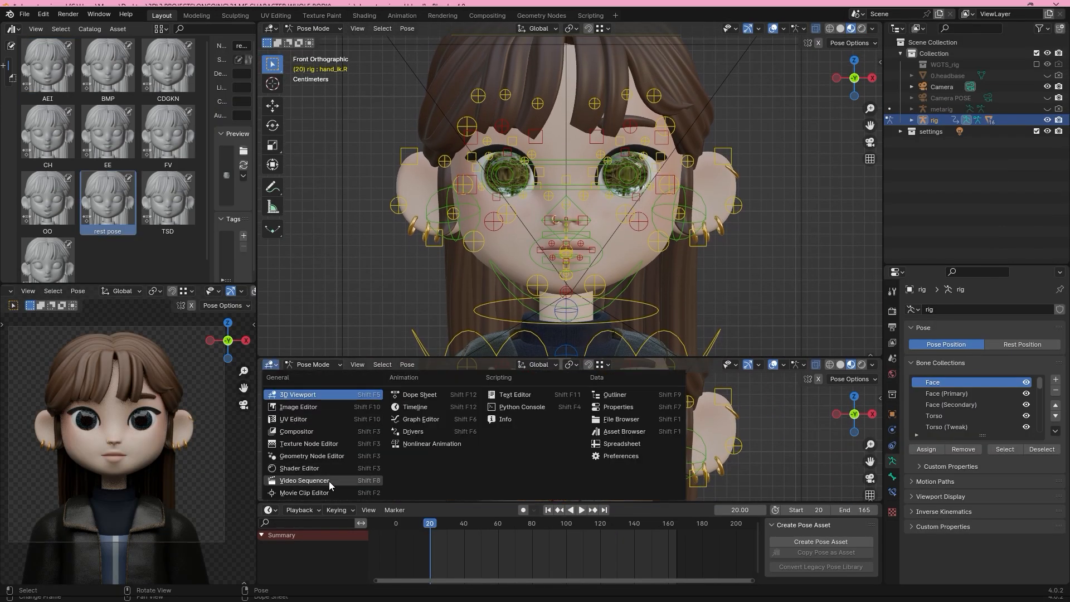
{"action": "left_click", "coordinate": [314, 483]}
{"action": "left_click", "coordinate": [457, 365]}
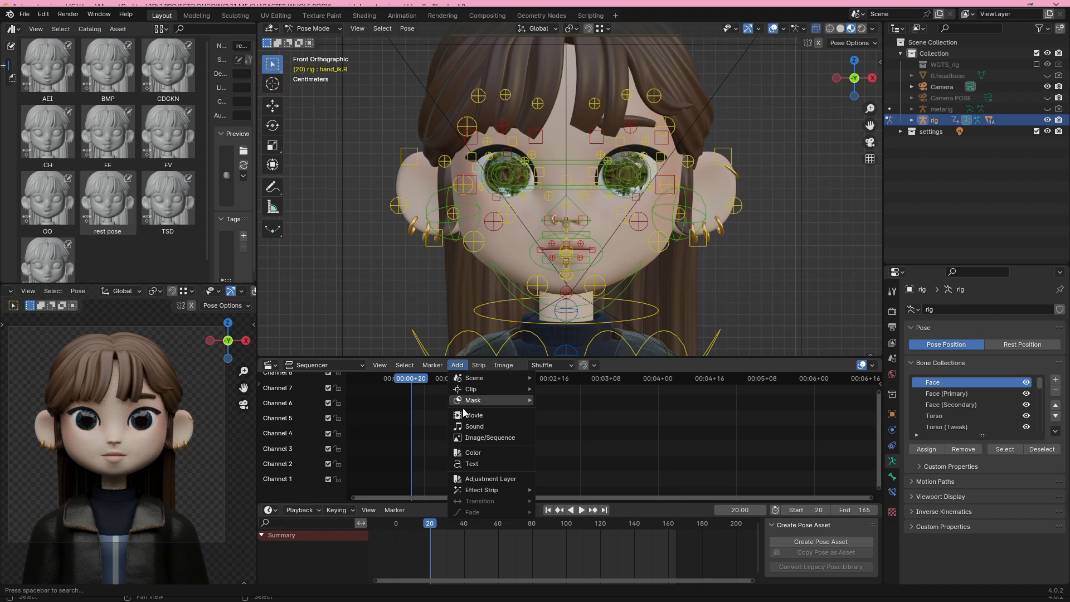
{"action": "left_click", "coordinate": [475, 427]}
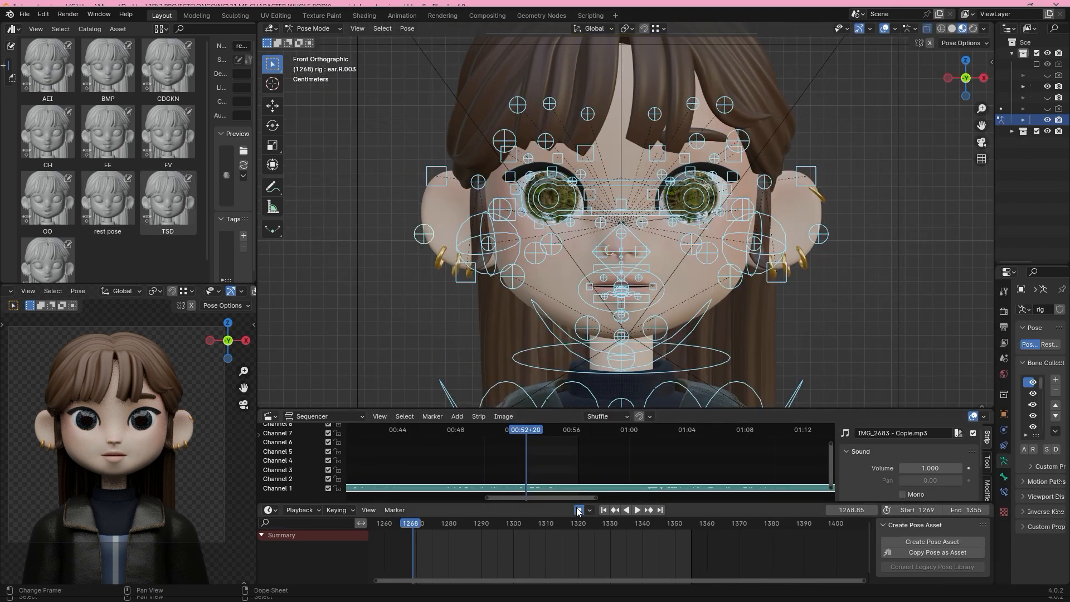
Apply the AEI mouth pose at frame 1268 and the CDGKN mouth pose at frame 1281 to follow the audio.
{"action": "double_click", "coordinate": [47, 66]}
{"action": "left_click", "coordinate": [415, 526]}
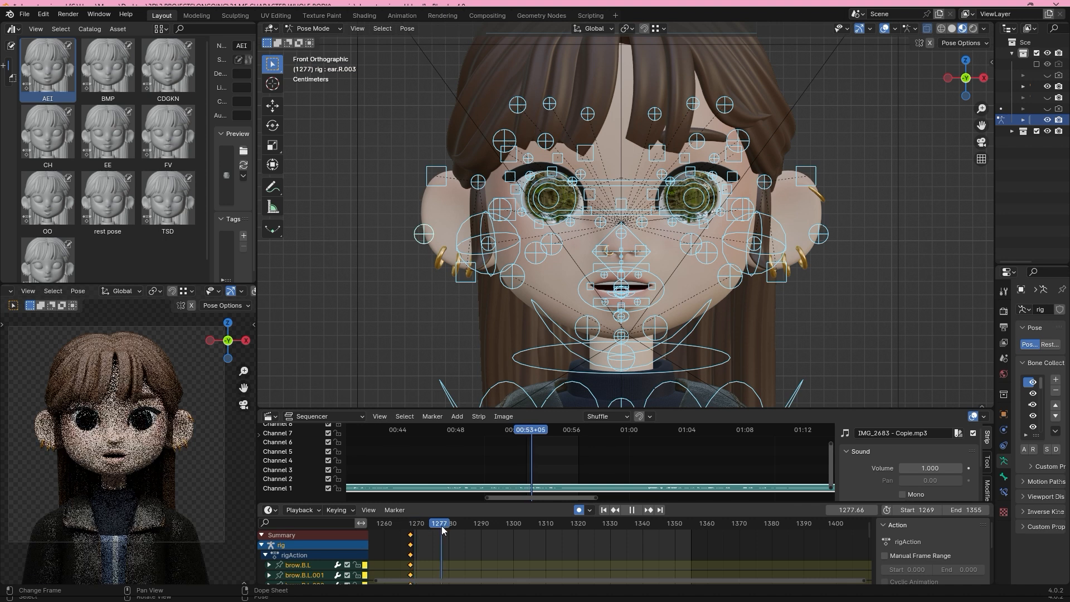
{"action": "key", "text": "space"}
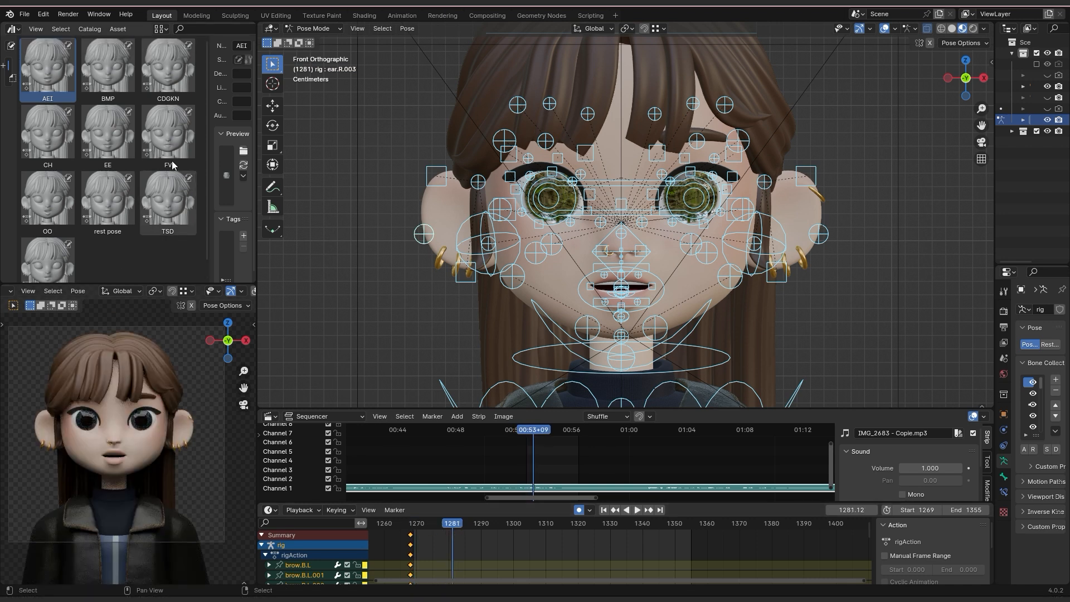
{"action": "double_click", "coordinate": [168, 67]}
Play the audio on to frame 1290, apply the TSD mouth pose there, and scrub through the lip sync.
{"action": "key", "text": "space"}
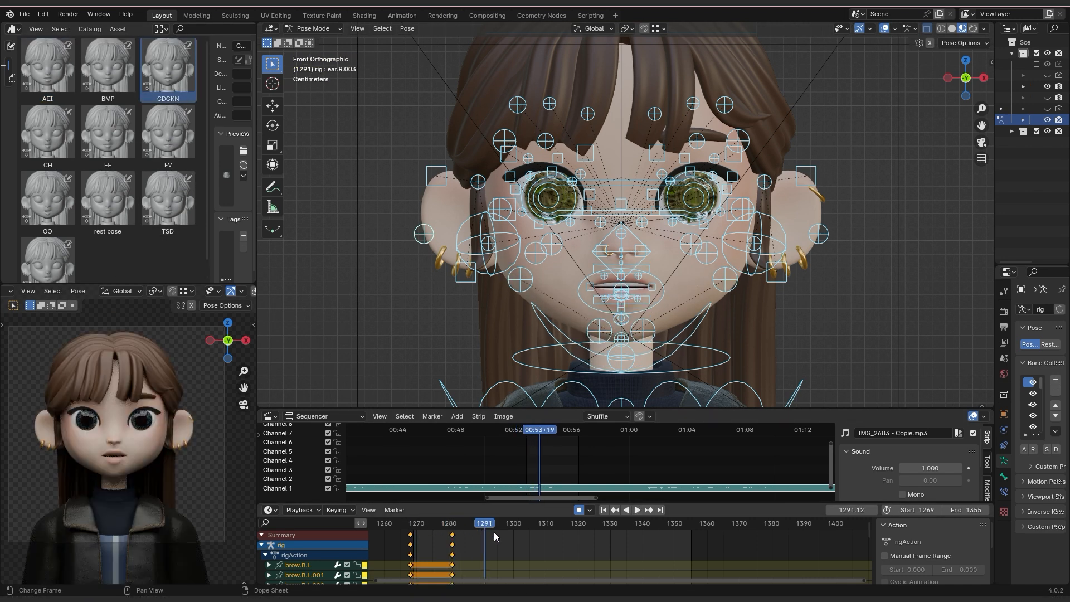
{"action": "key", "text": "space"}
{"action": "scroll", "coordinate": [177, 257], "scroll_direction": "down", "scroll_amount": 1}
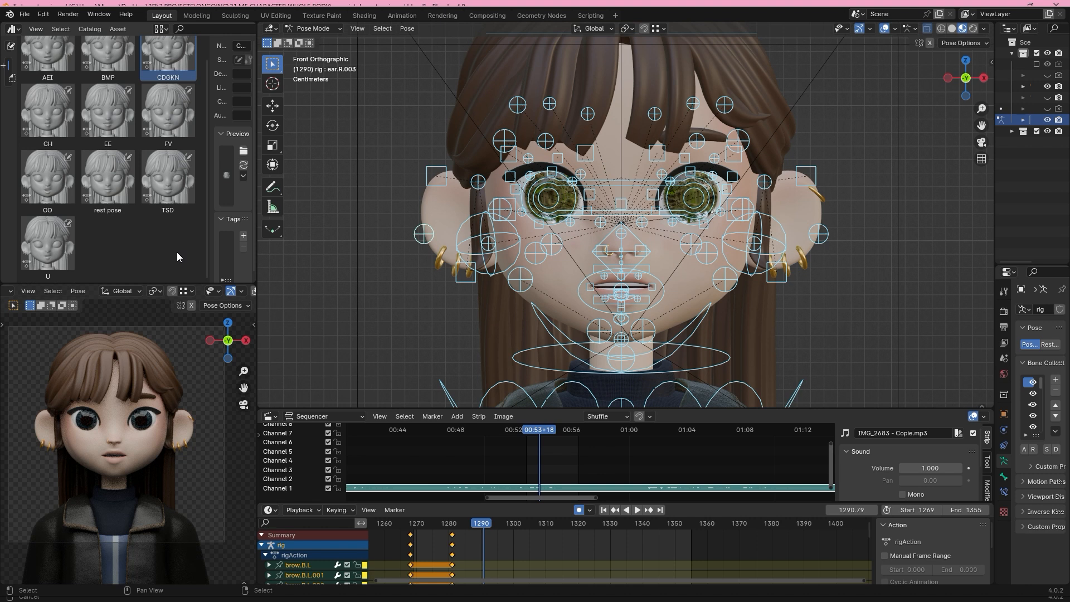
{"action": "scroll", "coordinate": [165, 181], "scroll_direction": "up", "scroll_amount": 1}
{"action": "double_click", "coordinate": [165, 184]}
{"action": "left_click_drag", "start_coordinate": [482, 528], "coordinate": [453, 494]}
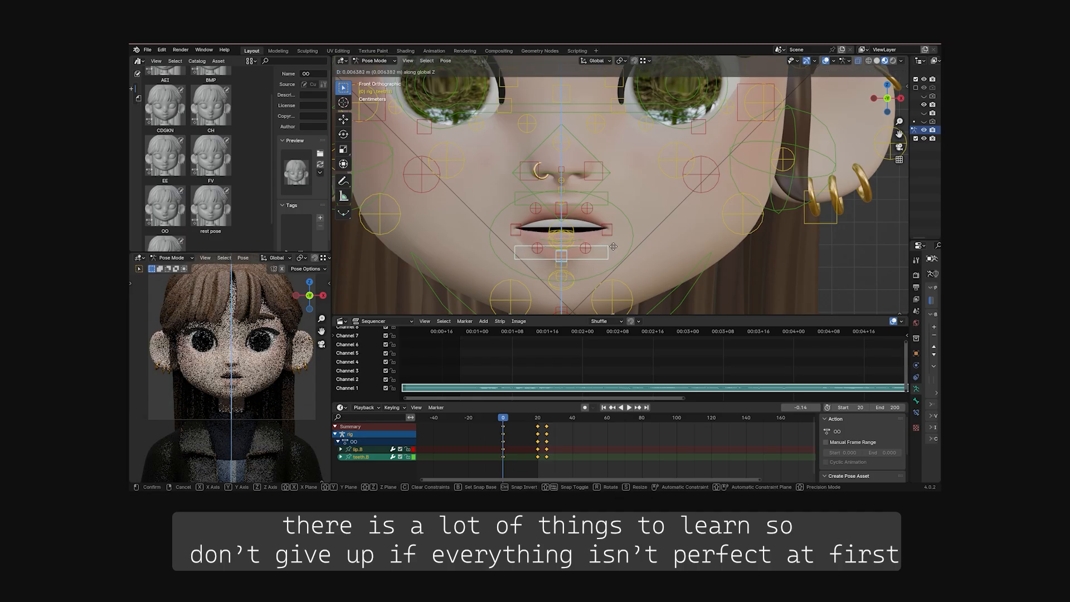
Move the teeth.B control along global Z, and scale the two mouth corner controls along X.
{"action": "left_click", "coordinate": [613, 251]}
{"action": "left_click", "coordinate": [607, 229], "text": "shift"}
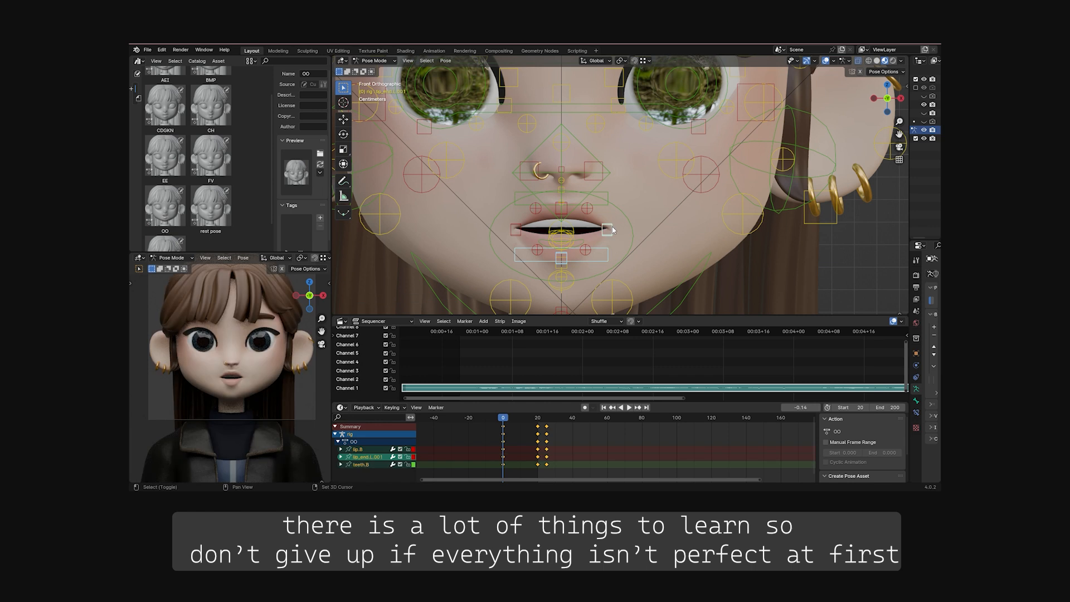
{"action": "left_click", "coordinate": [519, 227], "text": "shift"}
{"action": "key", "text": "s"}
{"action": "key", "text": "x"}
{"action": "left_click", "coordinate": [632, 232]}
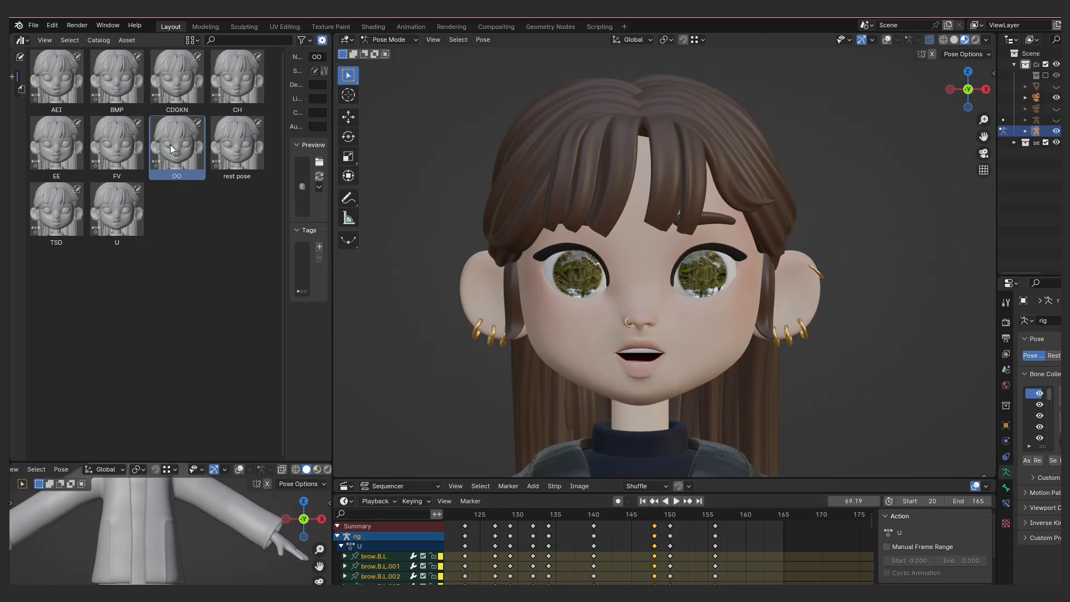
{"action": "double_click", "coordinate": [124, 149]}
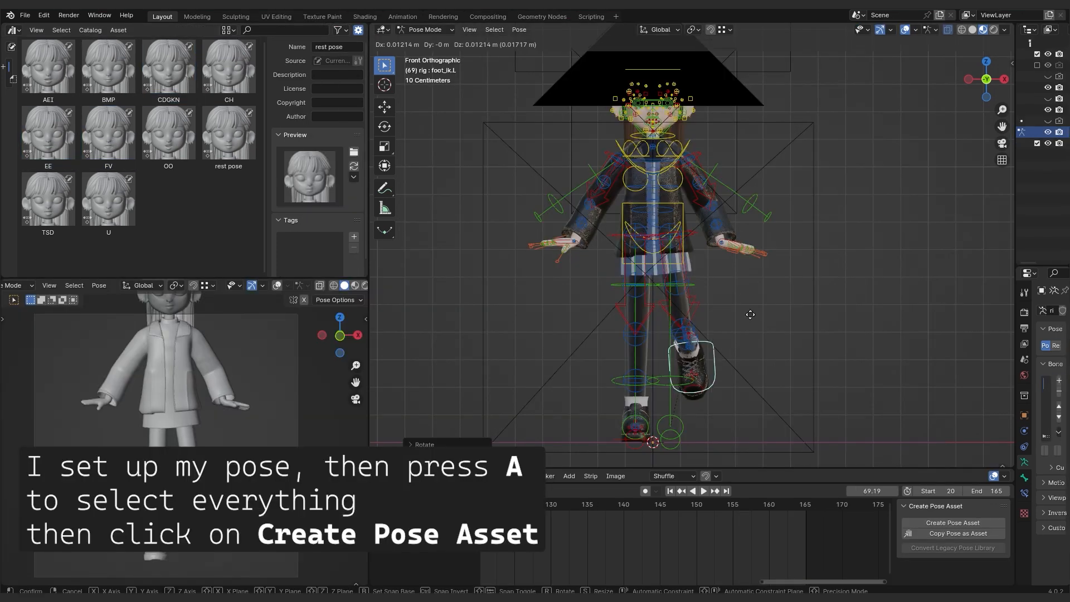
Place the foot_ik.L control in a raised leg pose, and create a pose asset from all the rig's bones at frame 165.
{"action": "left_click", "coordinate": [751, 315]}
{"action": "key", "text": "a"}
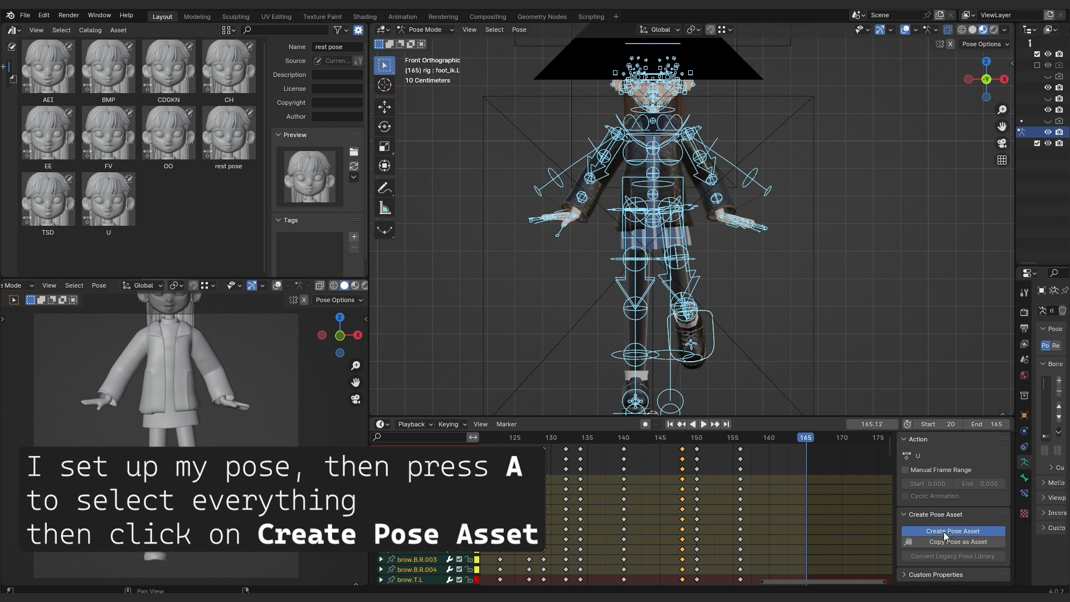
{"action": "left_click", "coordinate": [944, 532]}
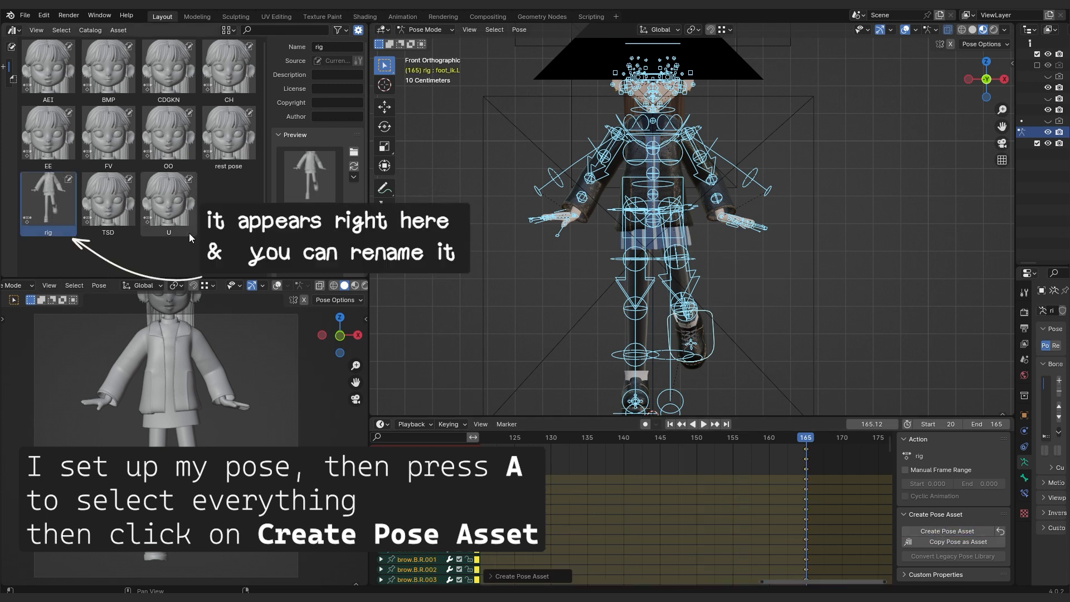